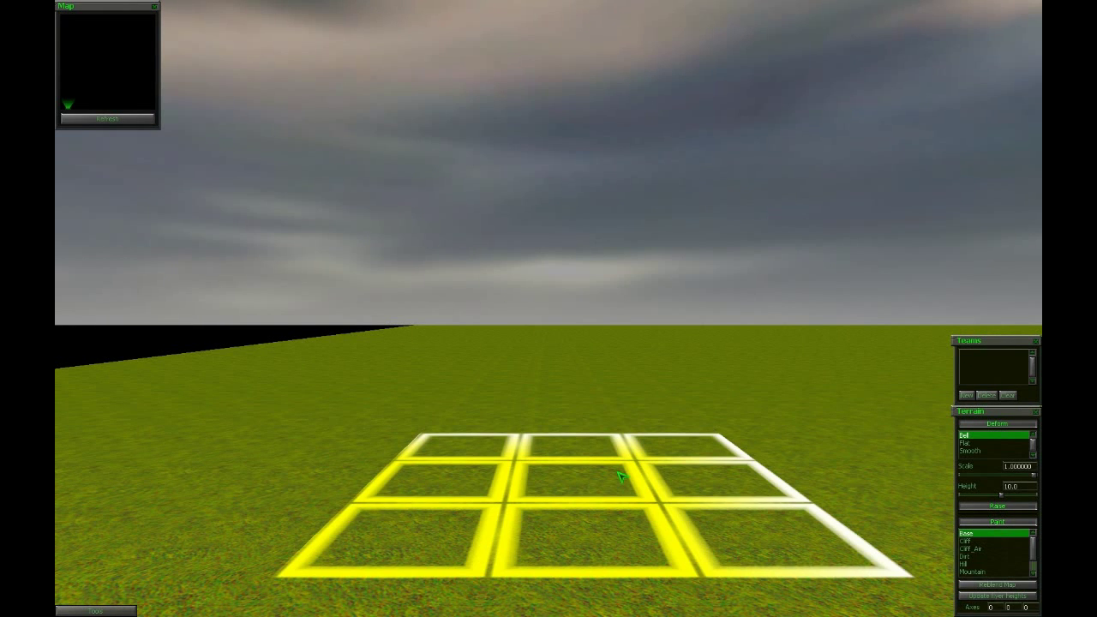
- Refresh the minimap of the blank terrain
left_click(126, 120)
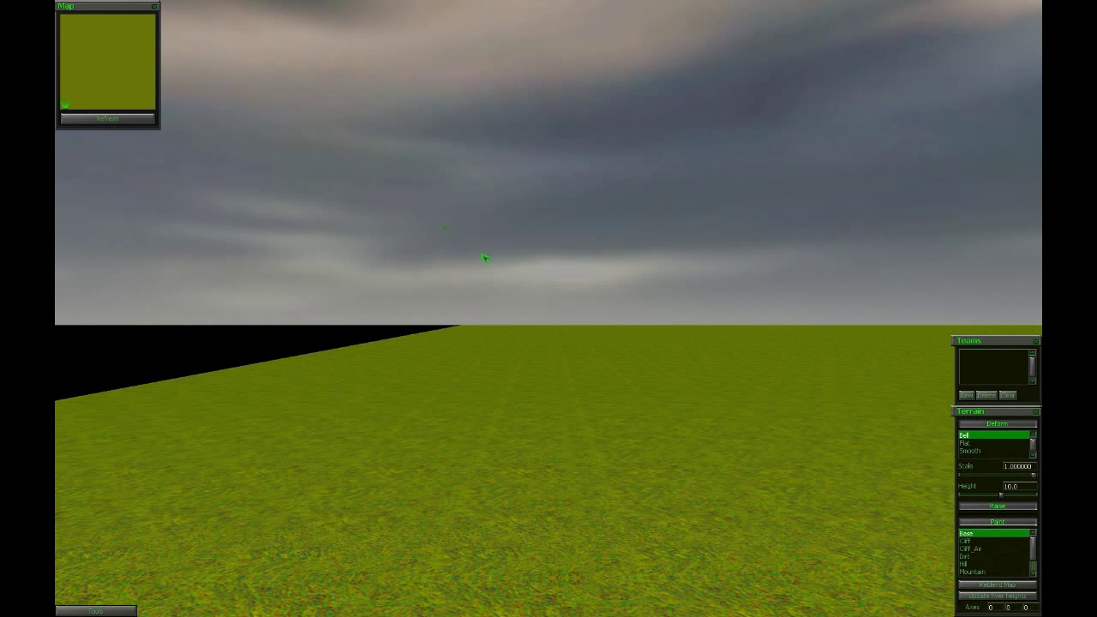
scroll(702, 347, "down", 5)
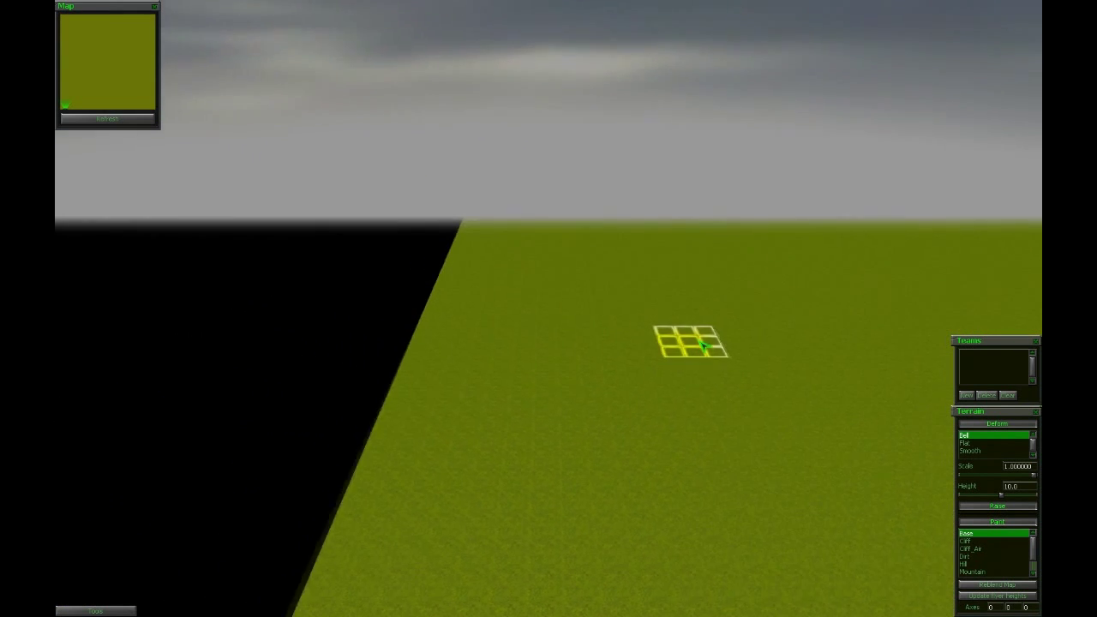
key("Right")
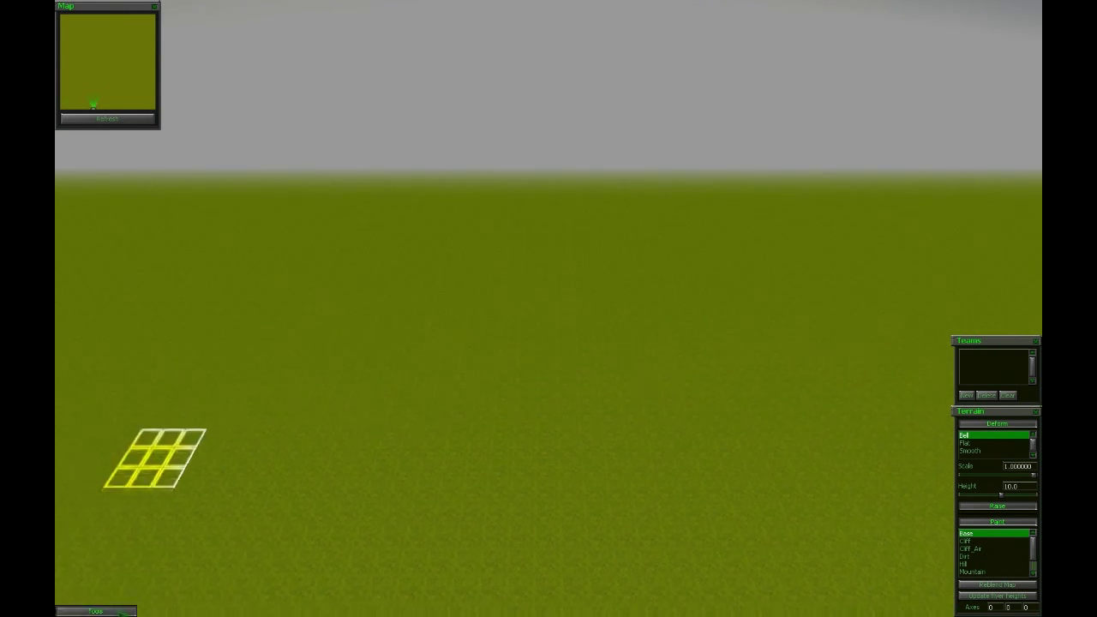
- Load the mission "My First Map - Tutorial" from the Standard Multiplayer Missions folder
left_click(96, 610)
left_click(97, 449)
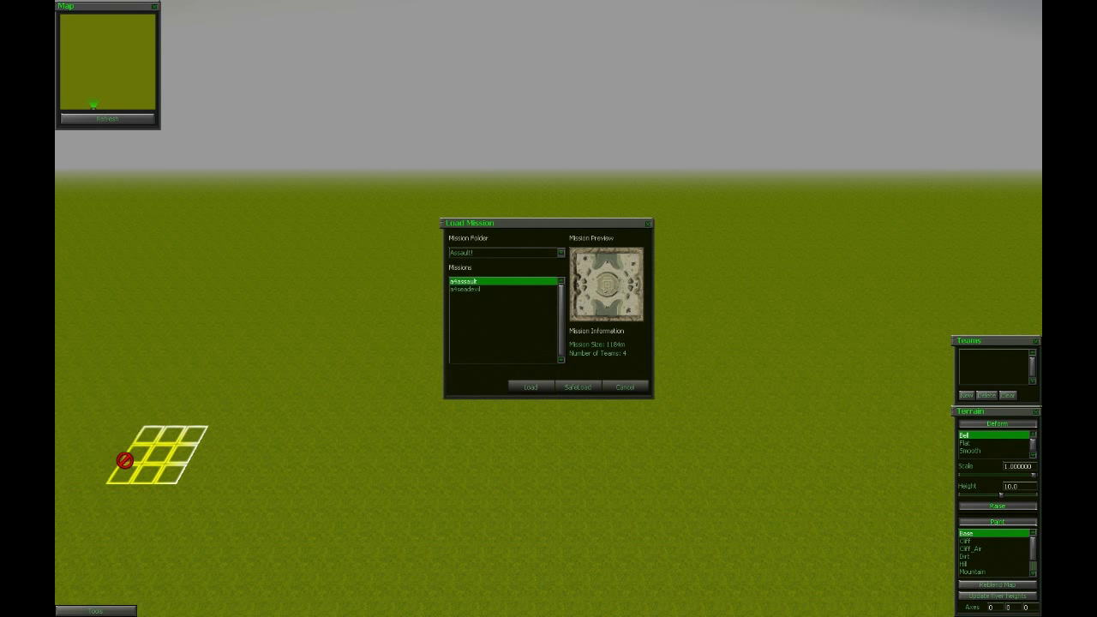
left_click(561, 252)
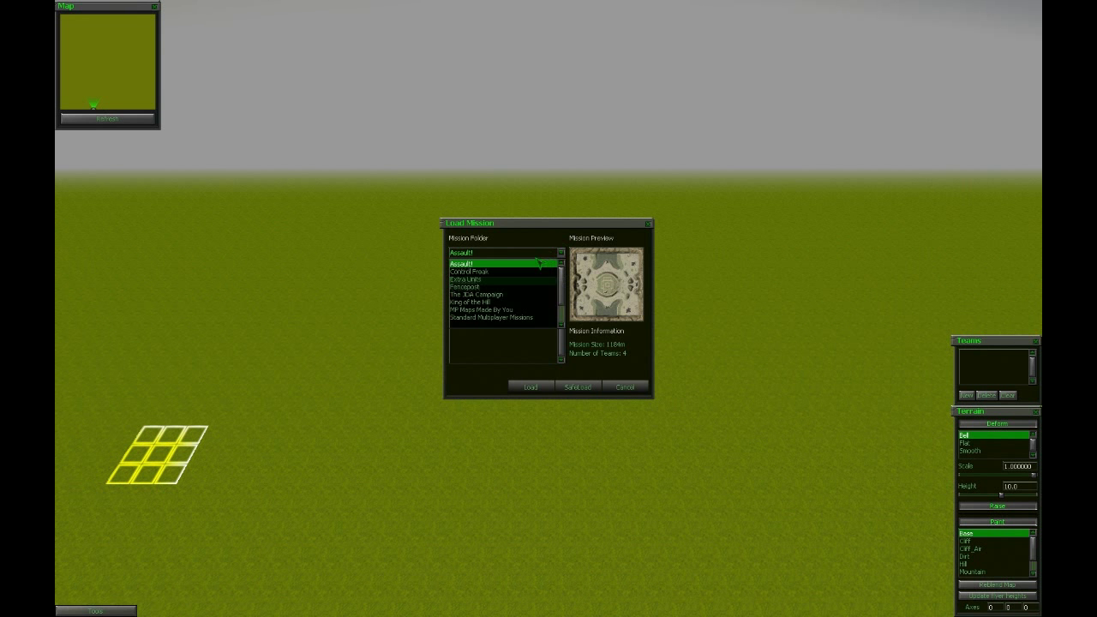
left_click(519, 317)
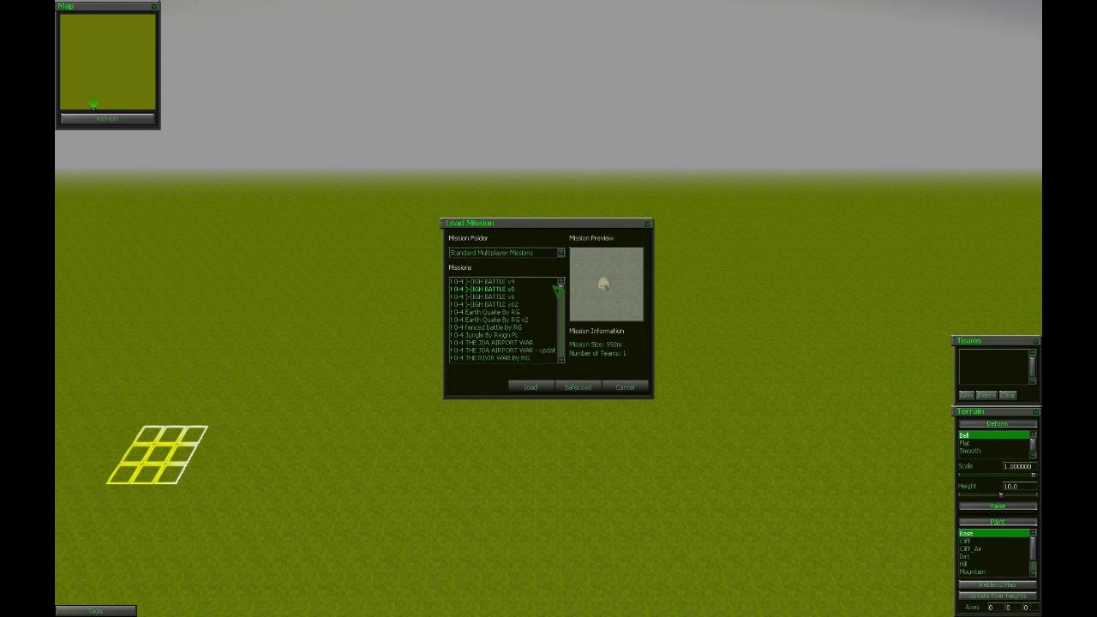
left_click_drag(561, 289, 570, 309)
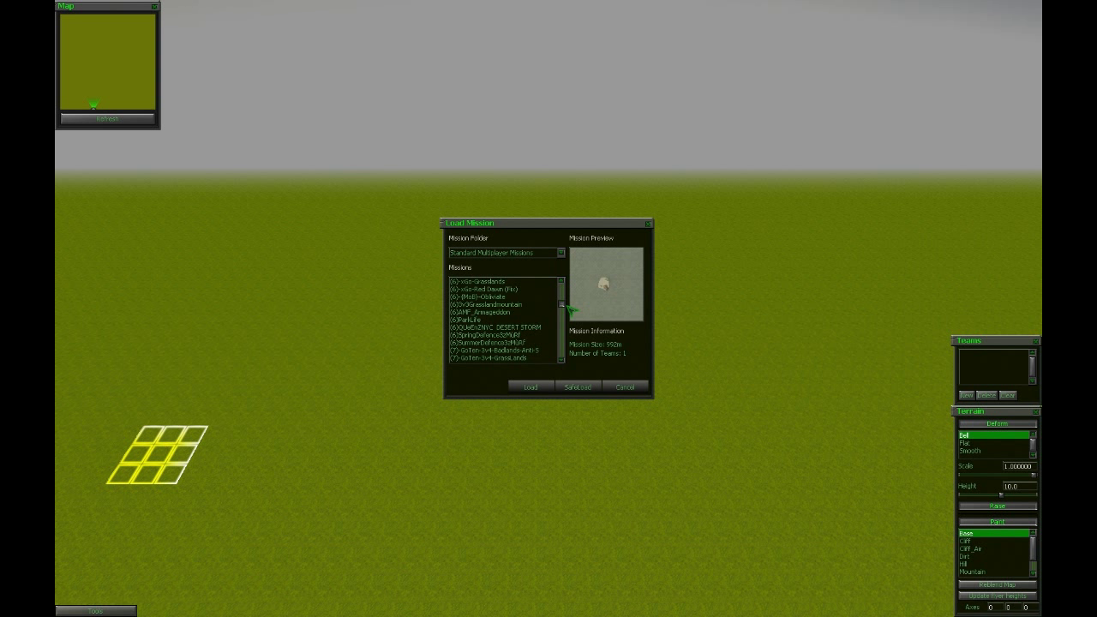
left_click_drag(568, 307, 566, 325)
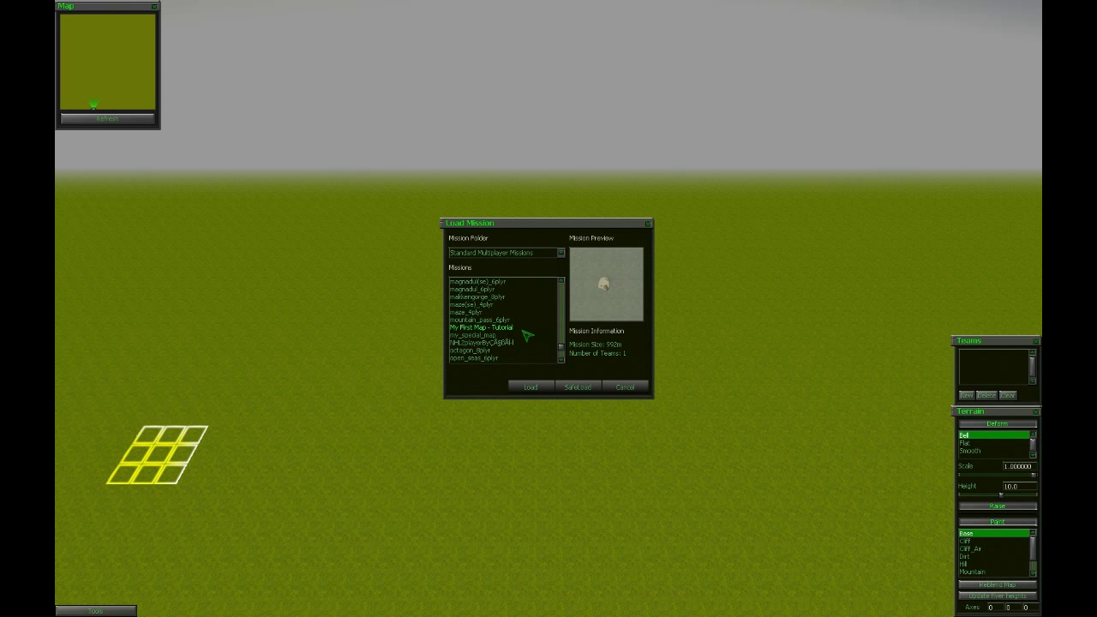
left_click(524, 329)
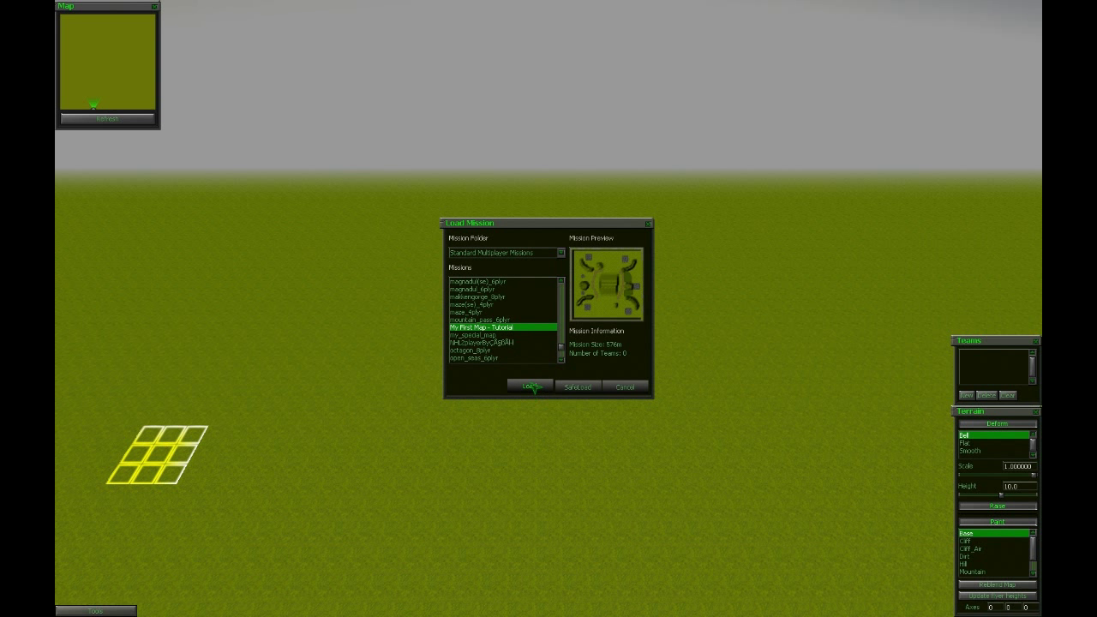
left_click(530, 387)
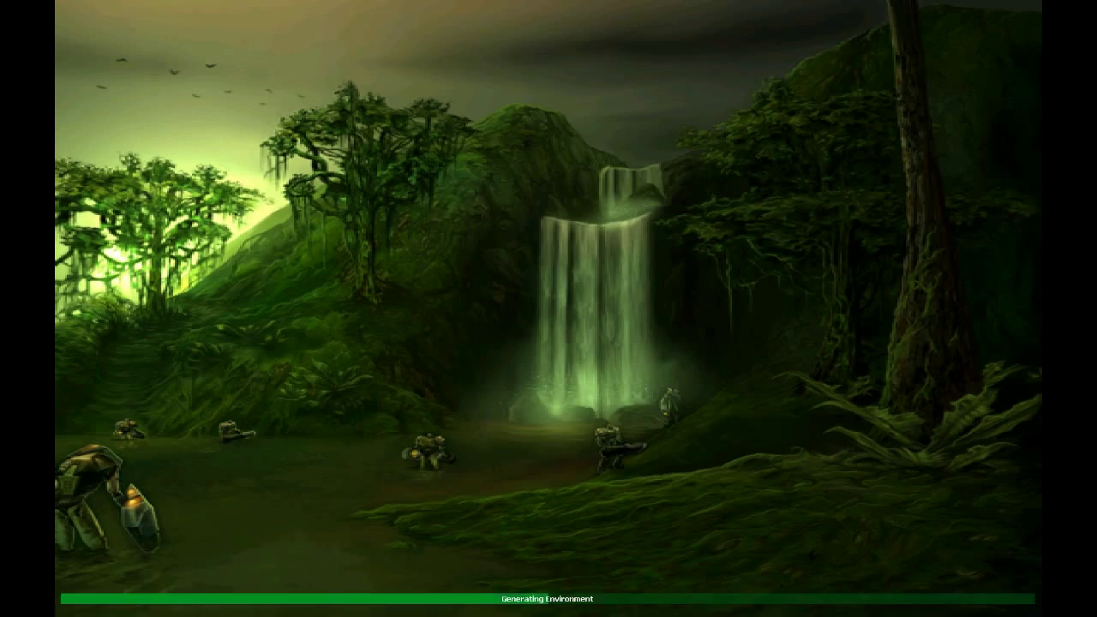
- Set the FarPlane distance in the Graphics settings to 800.0 and close the settings
key("Right")
scroll(572, 390, "down", 4)
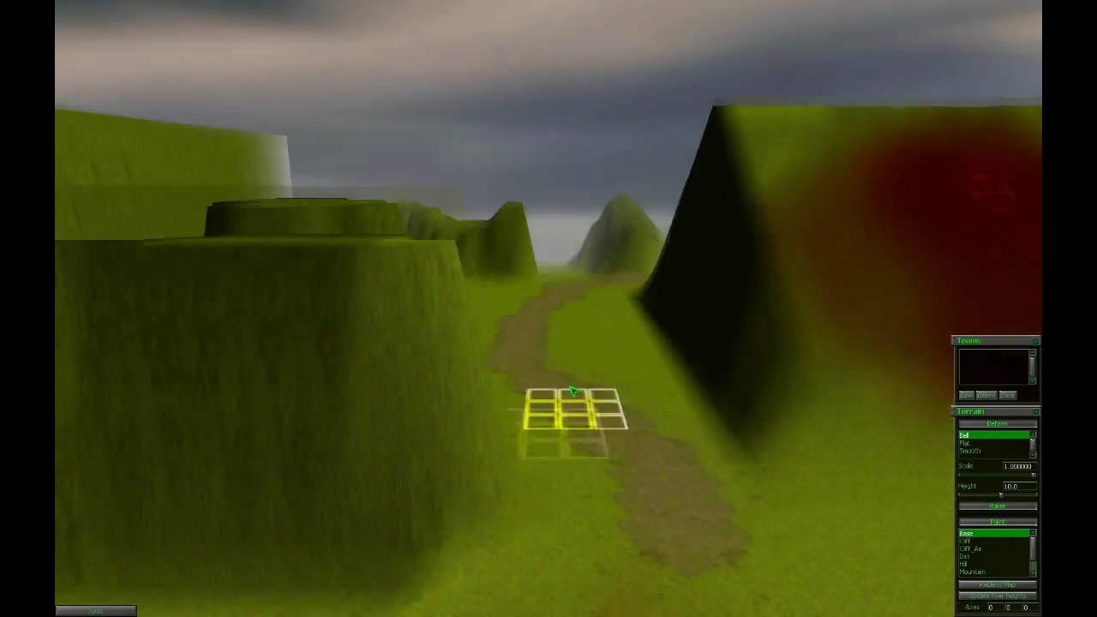
scroll(515, 371, "down", 3)
key("Right")
key("Up")
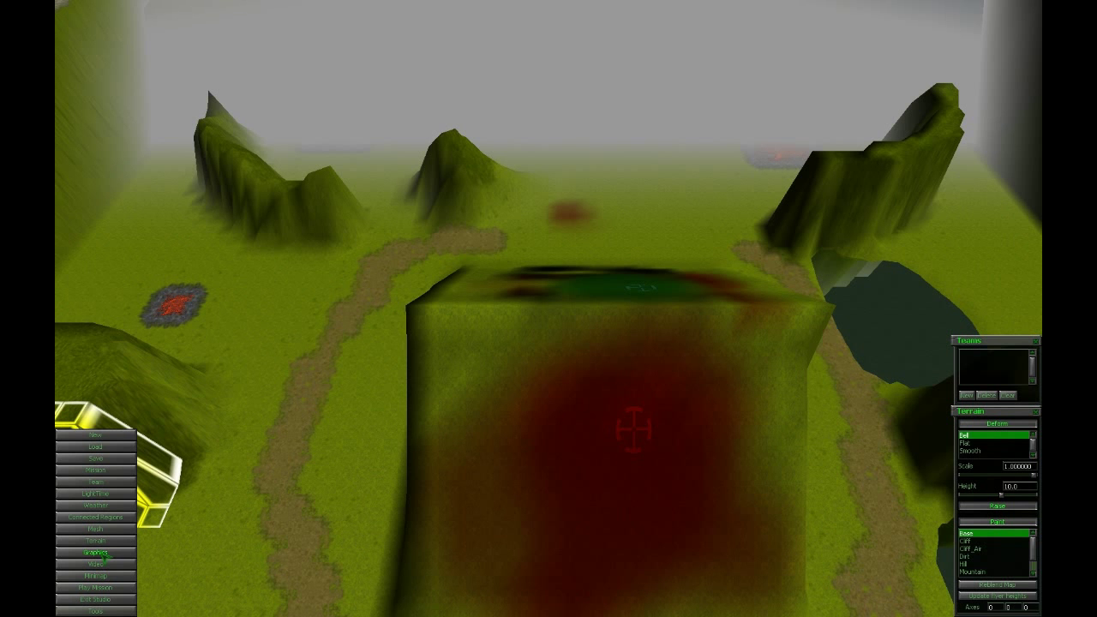
left_click(102, 561)
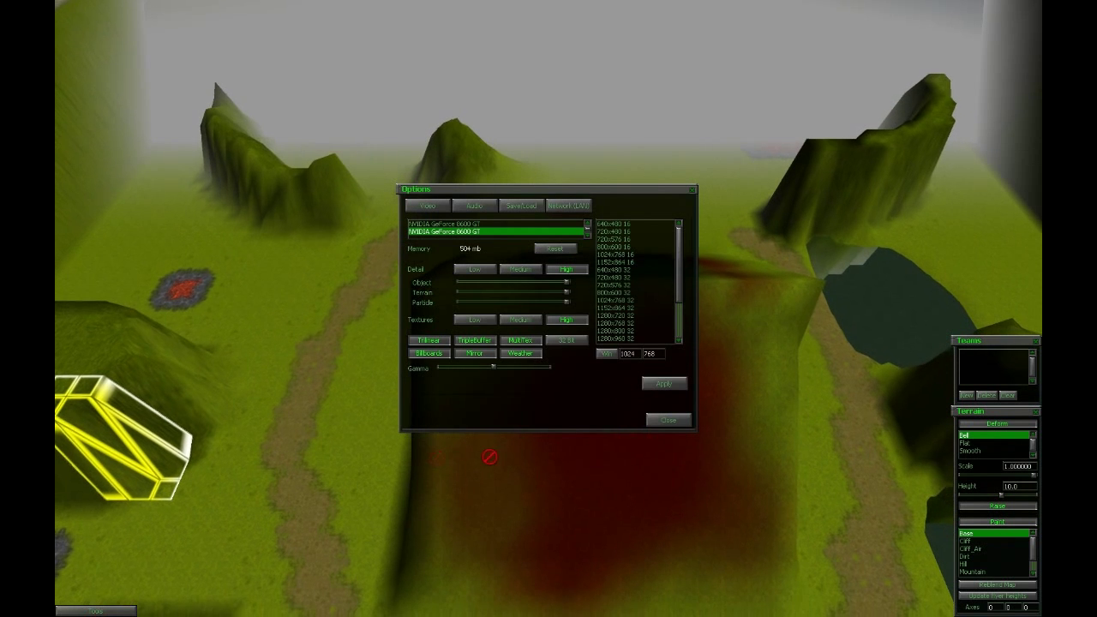
left_click(677, 421)
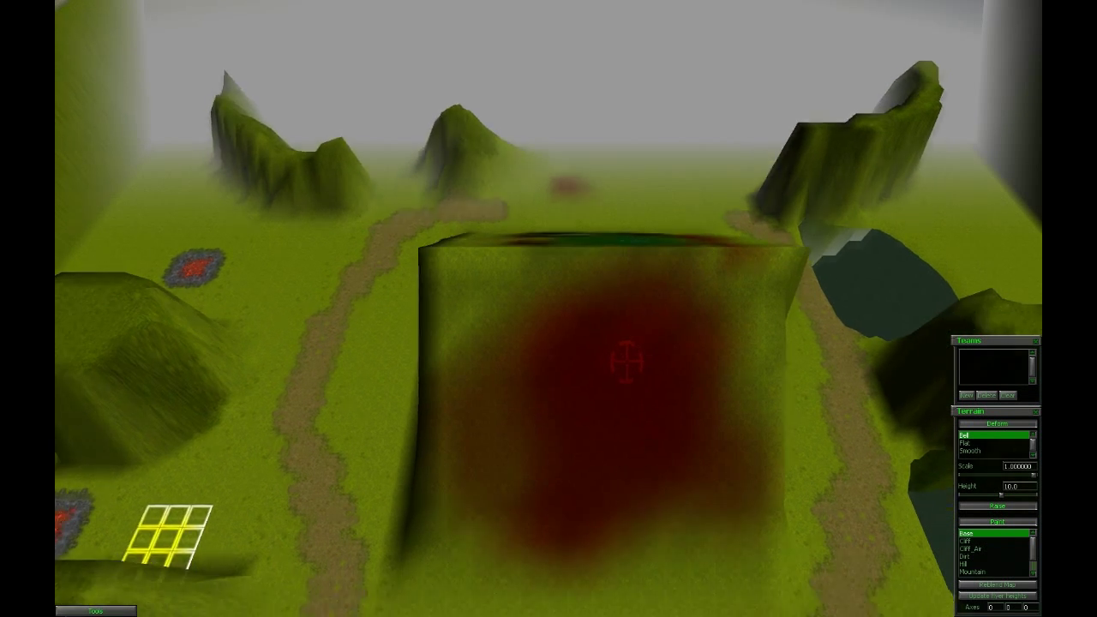
left_click(95, 610)
left_click(95, 552)
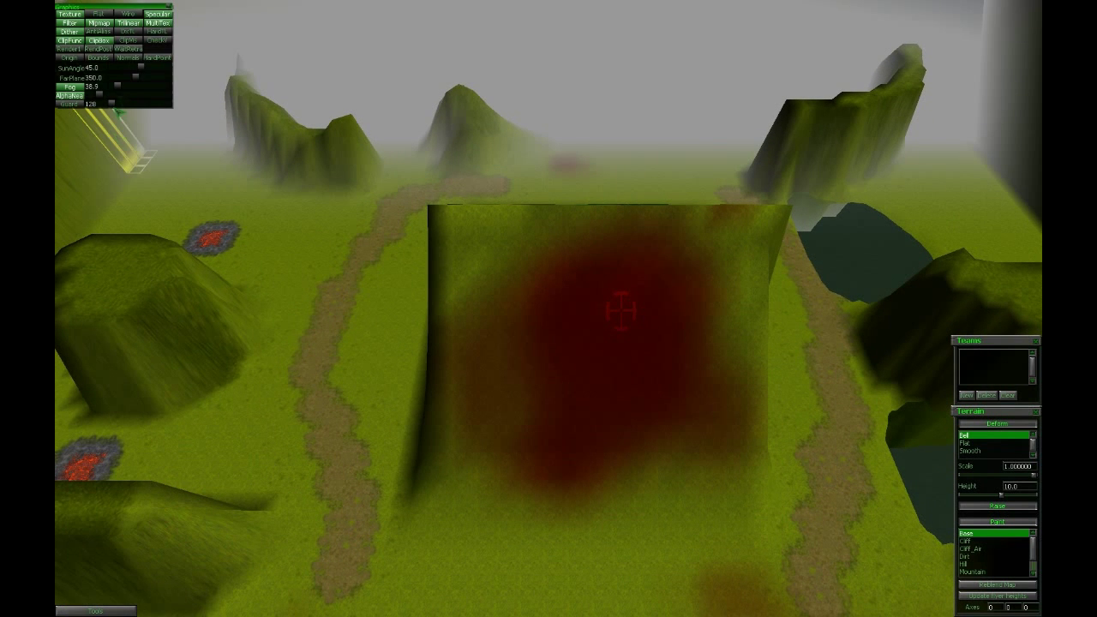
left_click_drag(135, 77, 167, 77)
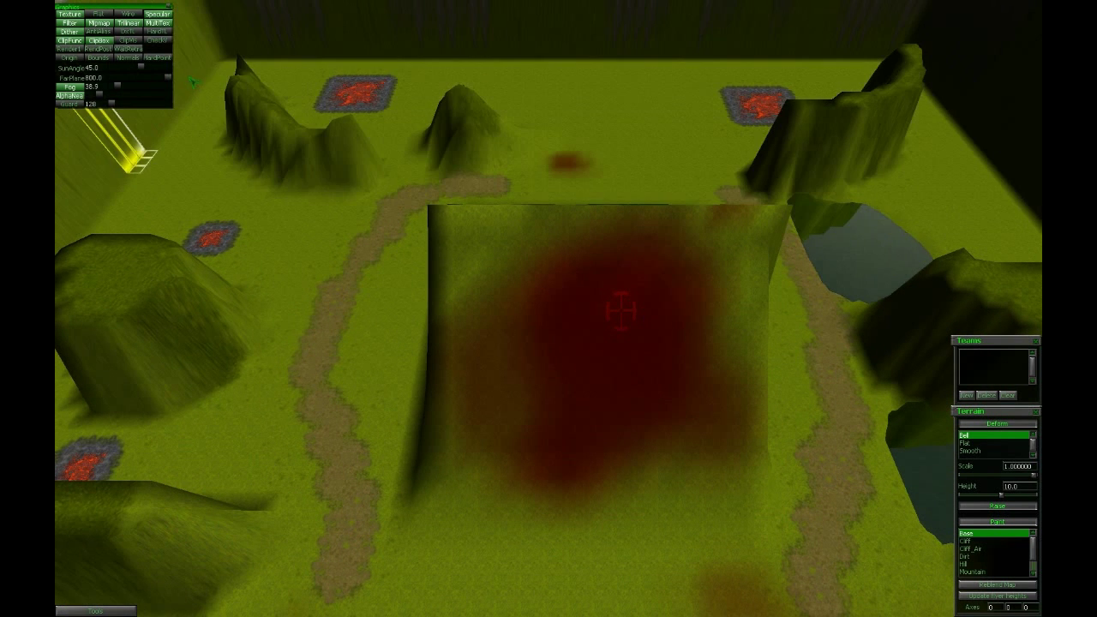
left_click(170, 8)
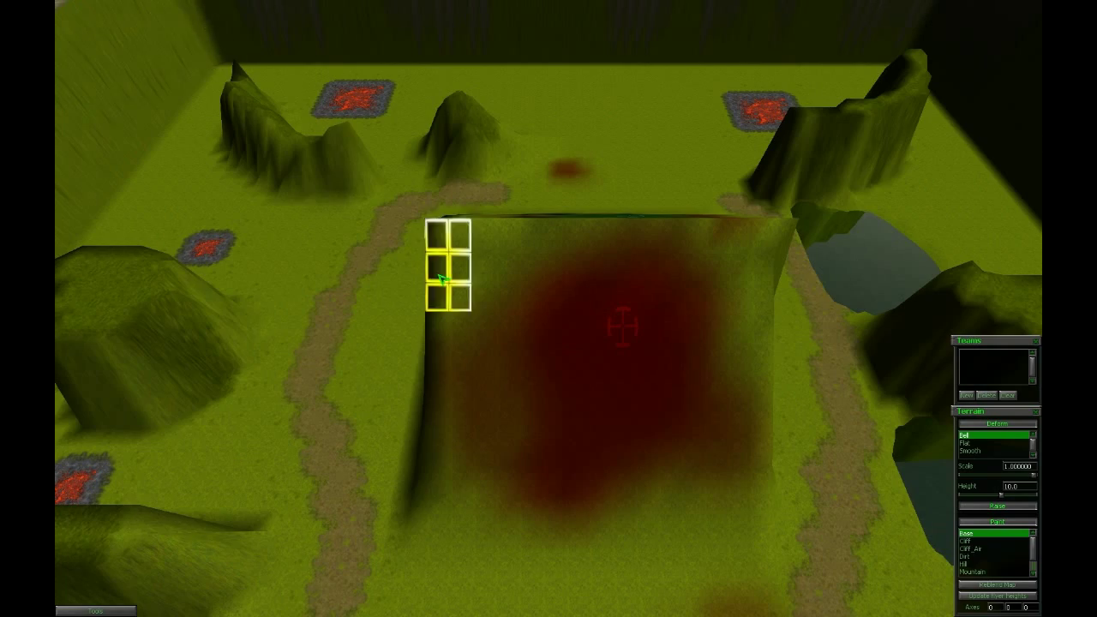
- Switch from terrain editing to the Regions window and place it over the map view
mouse_move(448, 272)
right_mouse_down()
mouse_move(531, 163)
mouse_move(540, 193)
mouse_move(171, 194)
mouse_move(389, 161)
mouse_move(152, 588)
mouse_move(172, 609)
mouse_move(240, 514)
mouse_move(328, 299)
mouse_move(693, 260)
mouse_move(453, 317)
mouse_move(355, 191)
mouse_move(509, 215)
mouse_move(455, 169)
mouse_move(61, 306)
mouse_move(171, 257)
mouse_move(343, 214)
mouse_move(509, 143)
mouse_move(435, 270)
right_mouse_up()
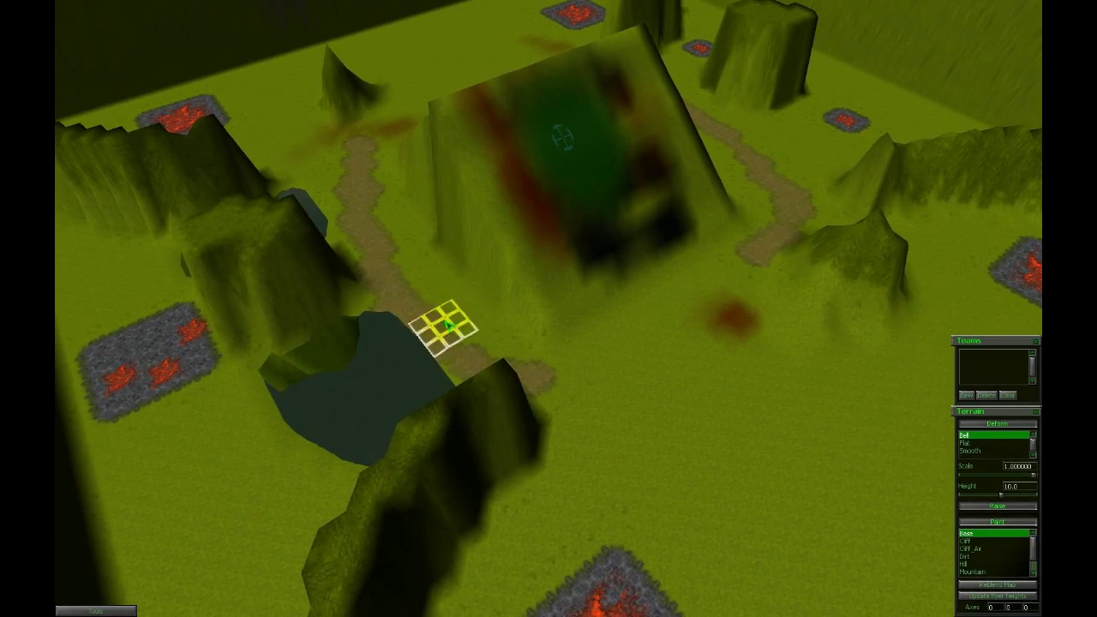
right_click_drag(447, 384, 435, 341)
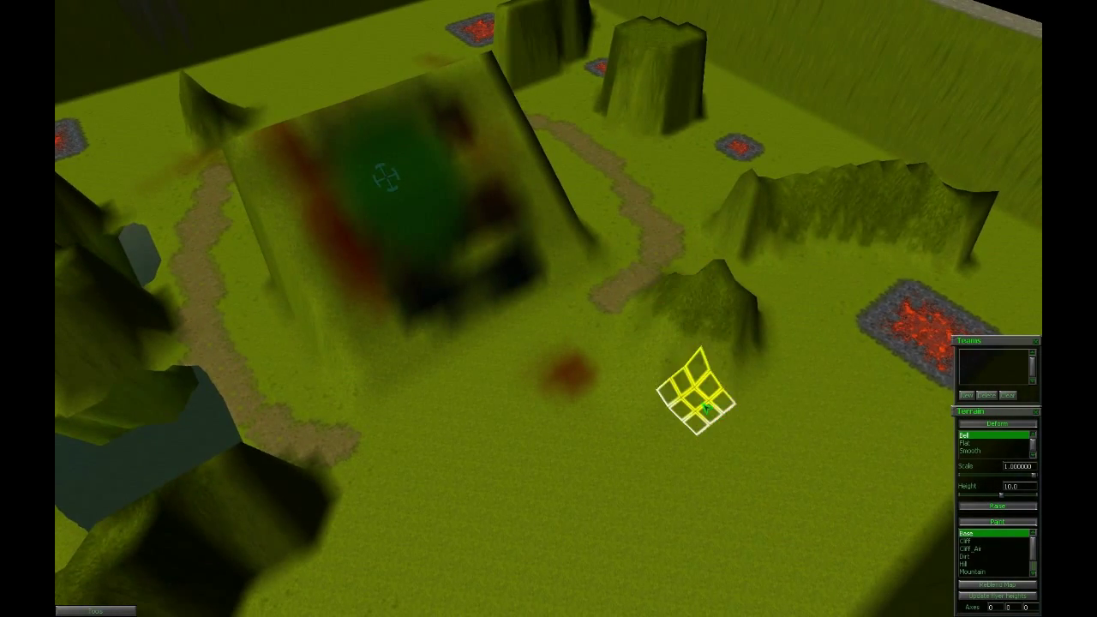
right_click_drag(489, 435, 505, 384)
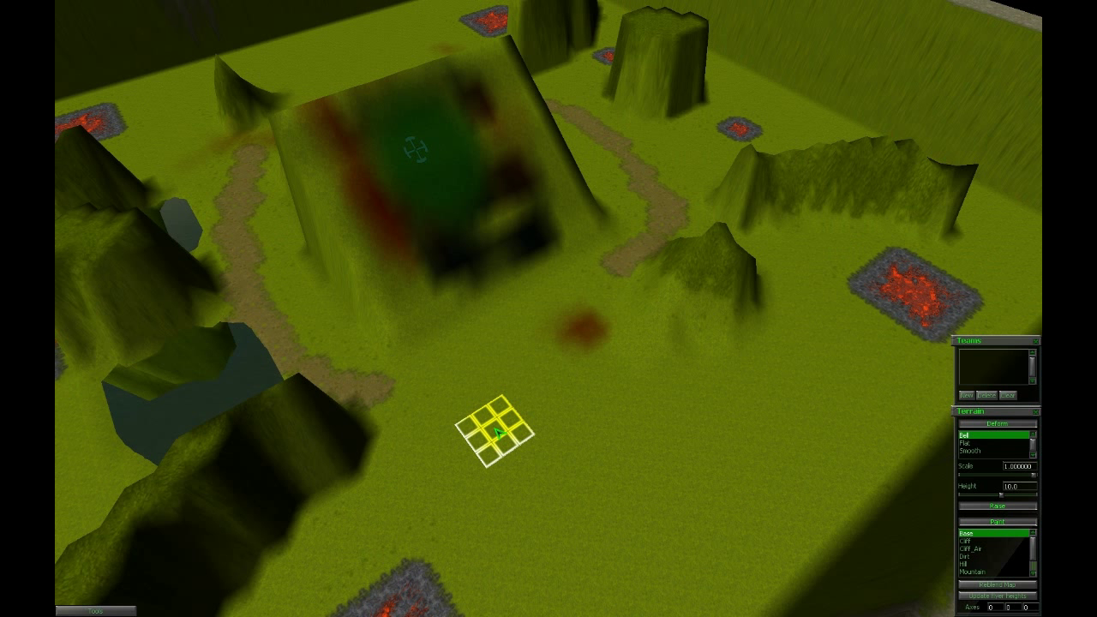
key("F5")
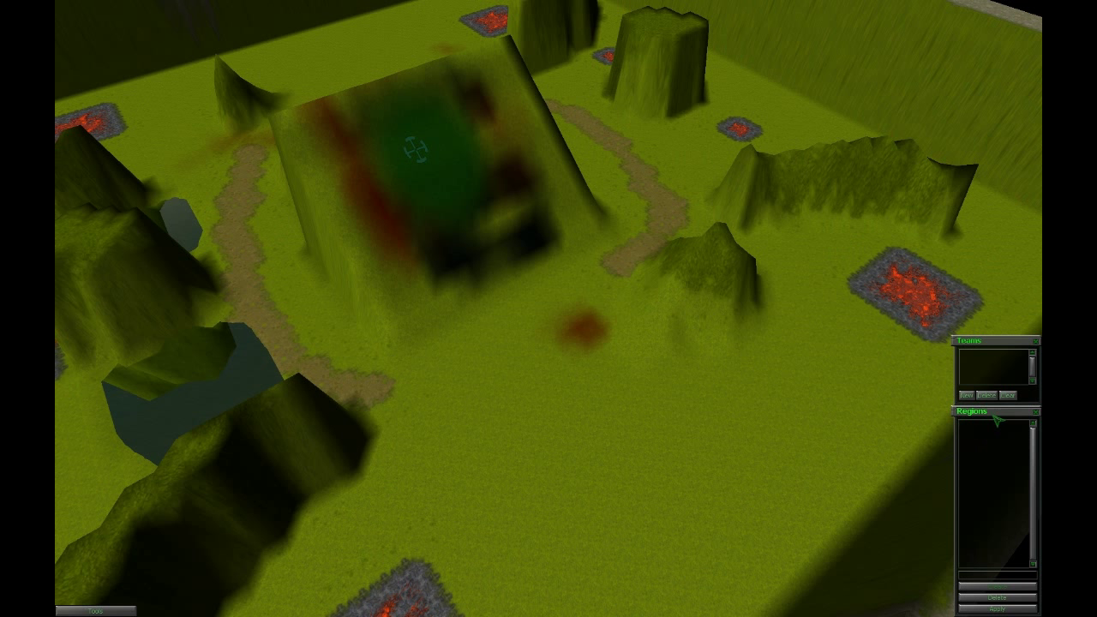
left_click_drag(994, 415, 522, 201)
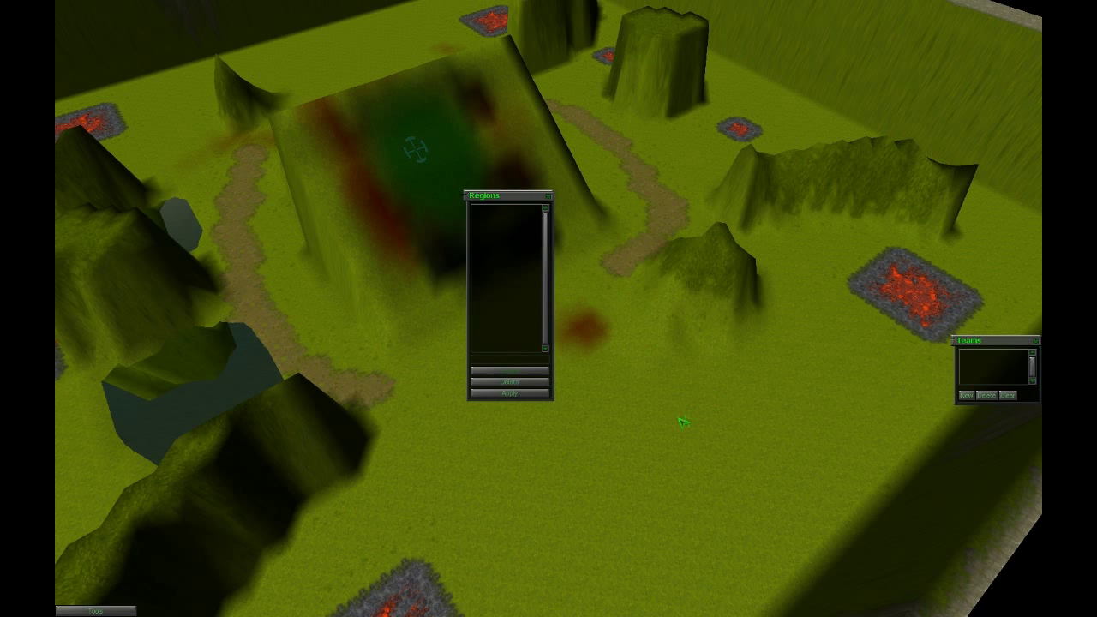
- Mark a point on the open grass between two lava patches and create a region there named Start_Player_1
mouse_move(683, 421)
right_mouse_down()
mouse_move(551, 246)
mouse_move(600, 364)
mouse_move(676, 425)
right_mouse_up()
right_click_drag(707, 373, 763, 505)
right_click_drag(641, 467, 558, 314)
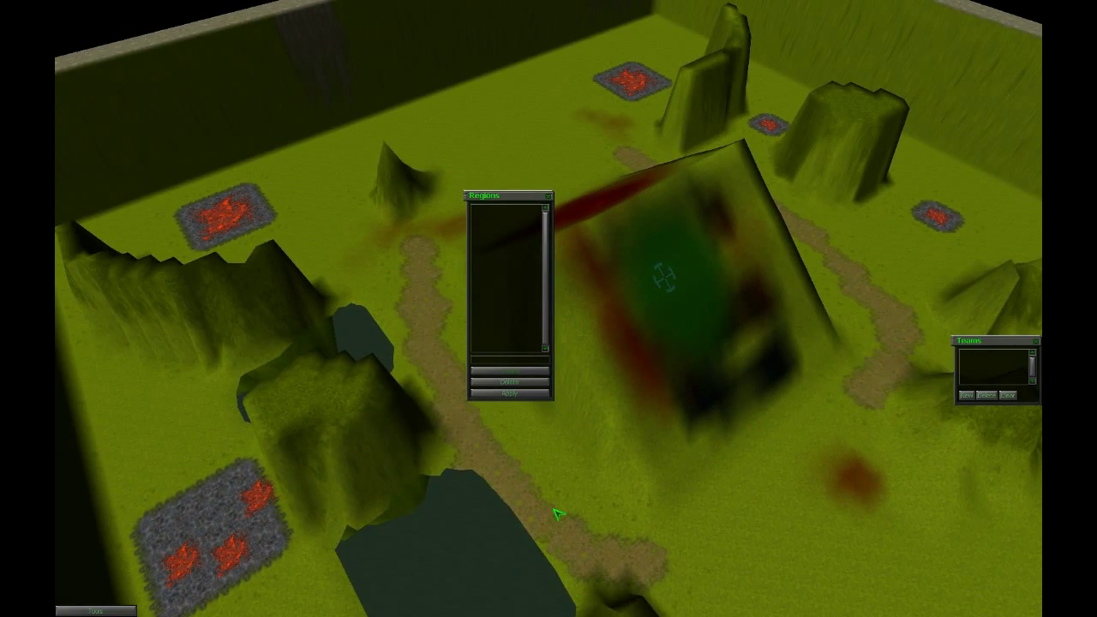
right_click_drag(557, 514, 453, 343)
scroll(467, 498, "up", 2)
right_click_drag(467, 506, 583, 548)
scroll(514, 446, "down", 3)
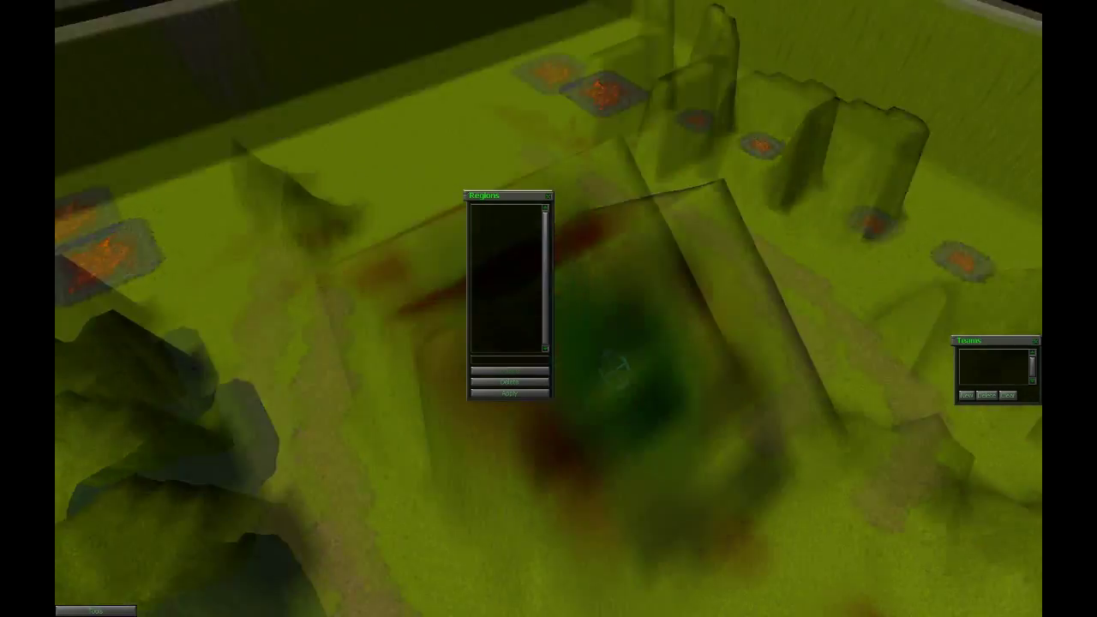
middle_click_drag(616, 364, 637, 454)
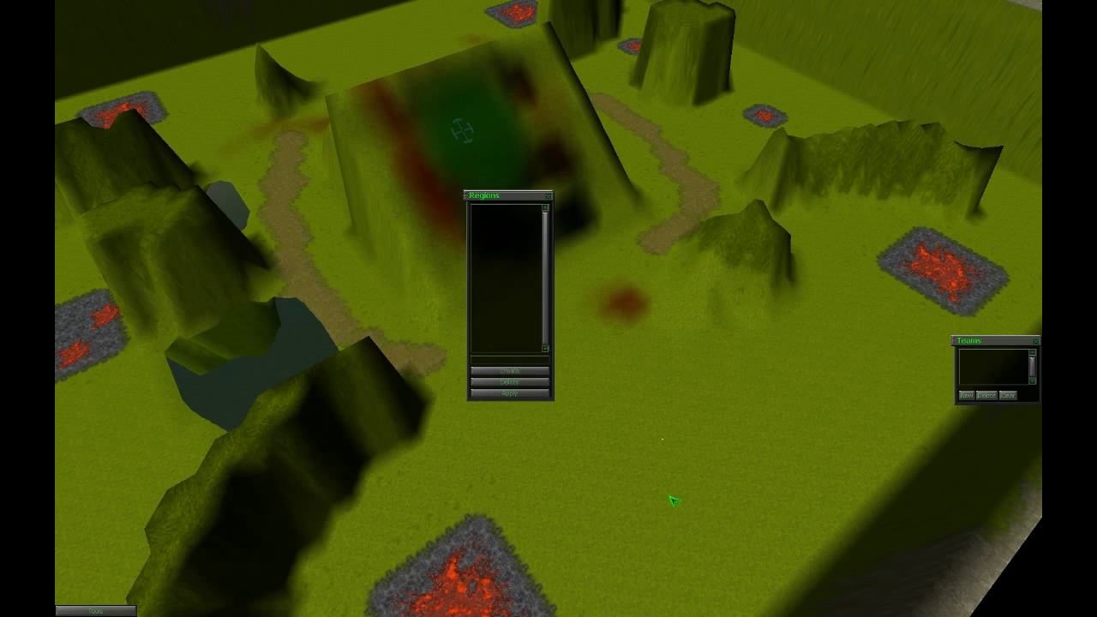
mouse_move(673, 501)
middle_mouse_down()
mouse_move(681, 437)
mouse_move(652, 355)
mouse_move(686, 387)
mouse_move(788, 318)
mouse_move(741, 360)
mouse_move(666, 372)
mouse_move(686, 360)
mouse_move(594, 348)
mouse_move(421, 363)
mouse_move(556, 385)
mouse_move(657, 363)
mouse_move(653, 375)
middle_mouse_up()
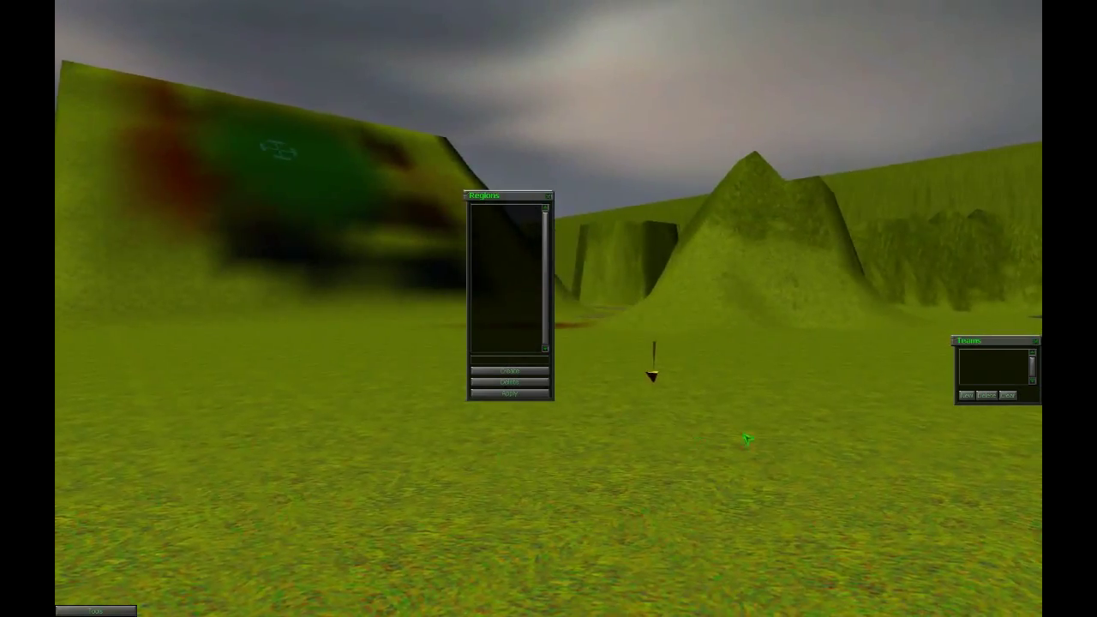
scroll(676, 416, "down", 10)
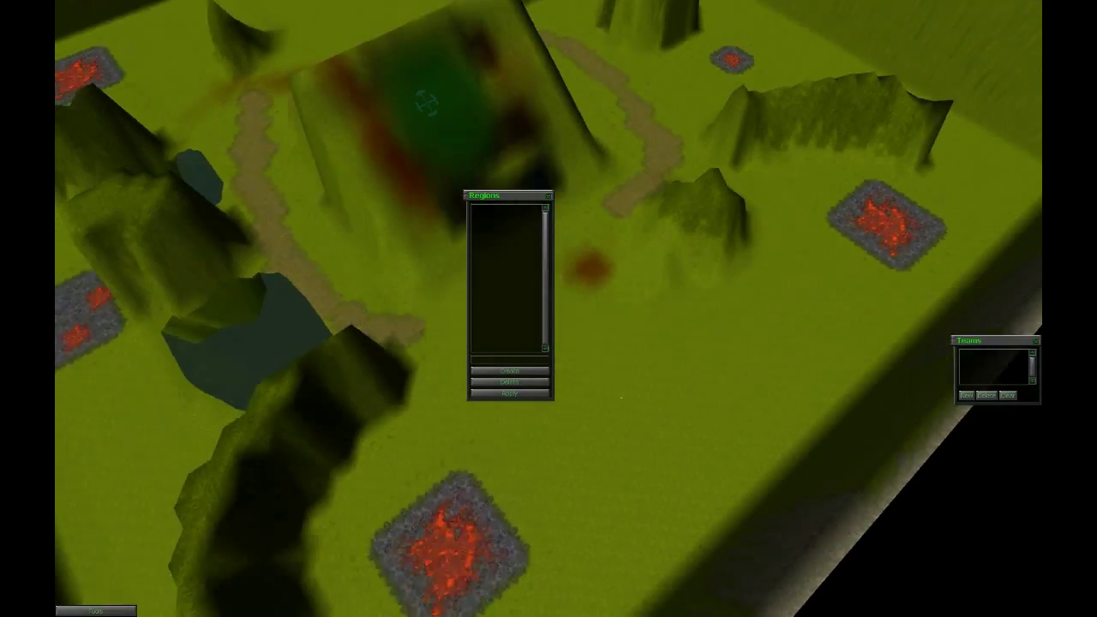
middle_click_drag(622, 397, 642, 331)
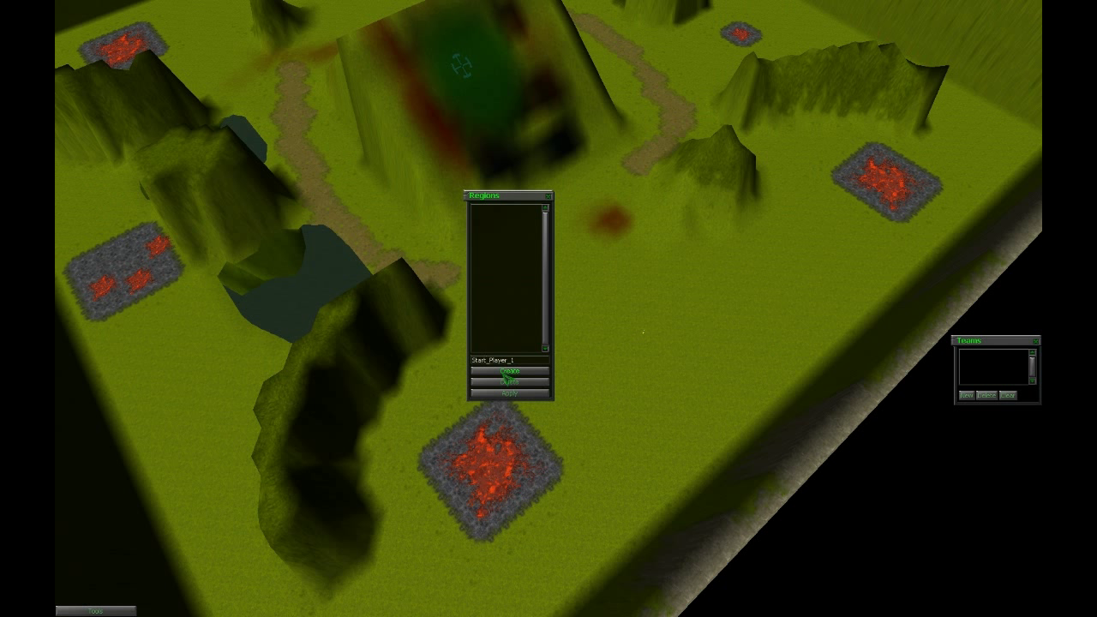
left_click(506, 373)
- Mark a point on the grass at the opposite end of the map and create a region there named Start_Player_2
right_click_drag(623, 480, 600, 502)
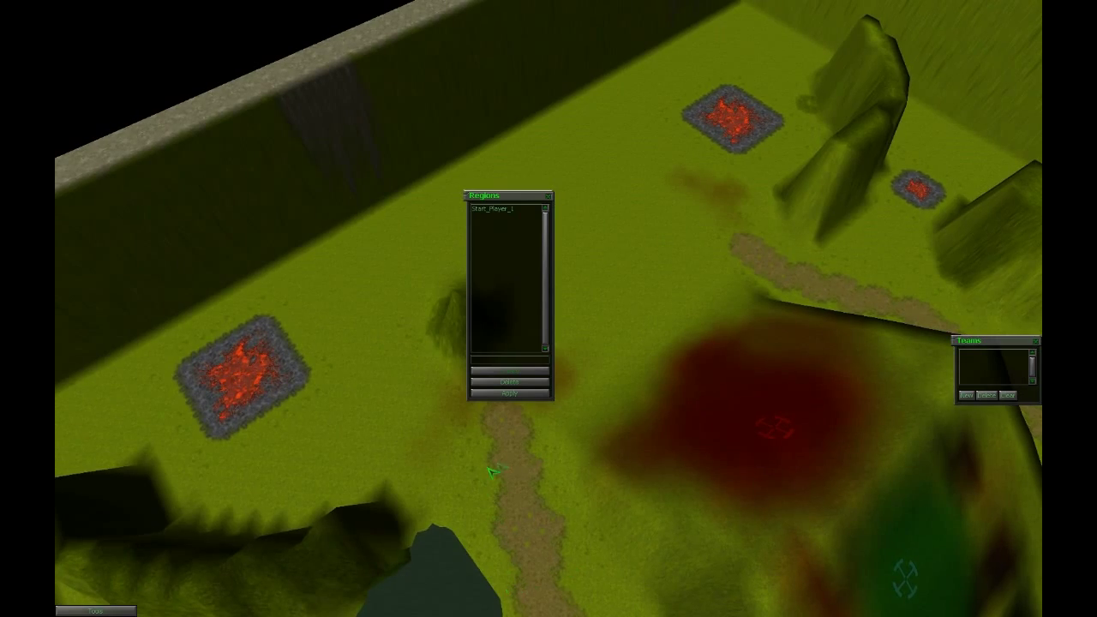
right_click_drag(448, 477, 451, 507)
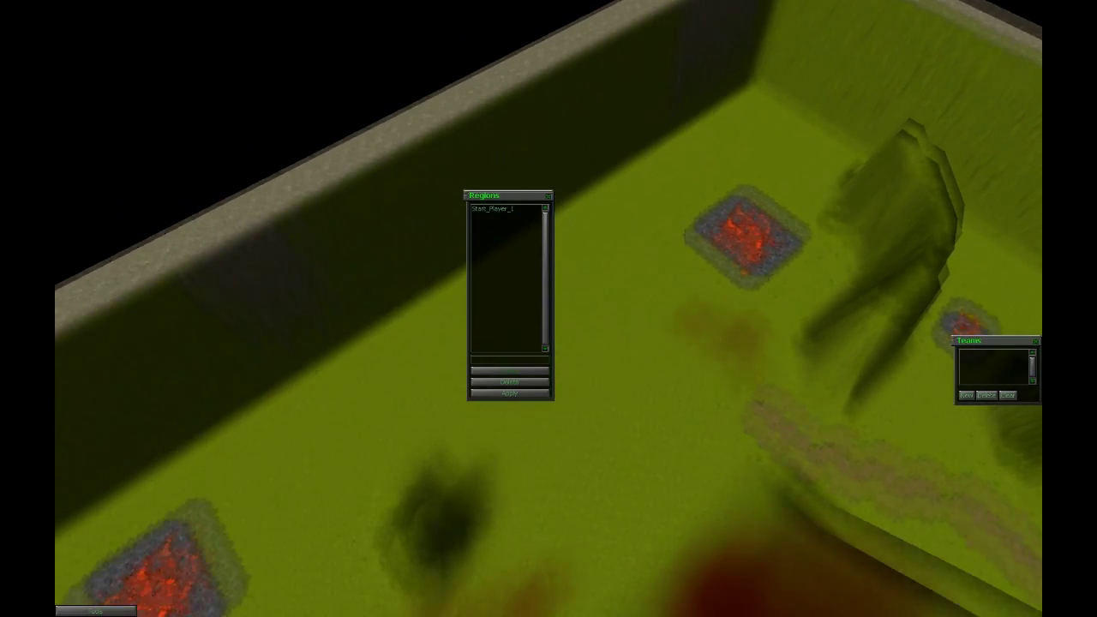
middle_click_drag(455, 518, 465, 455)
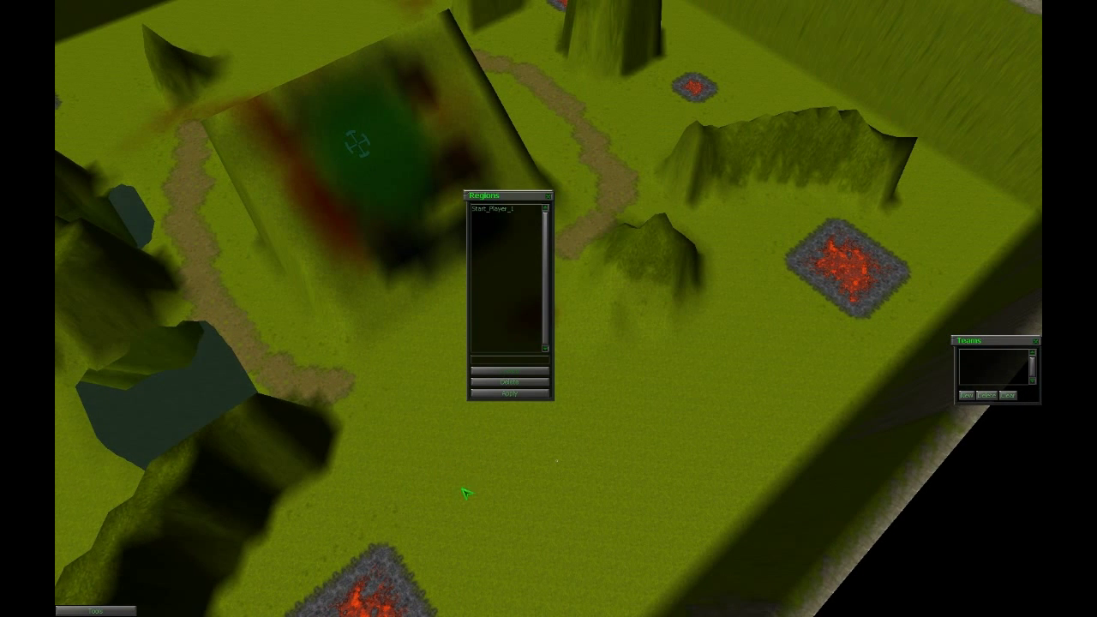
middle_click_drag(456, 496, 489, 442)
middle_click_drag(527, 501, 368, 416)
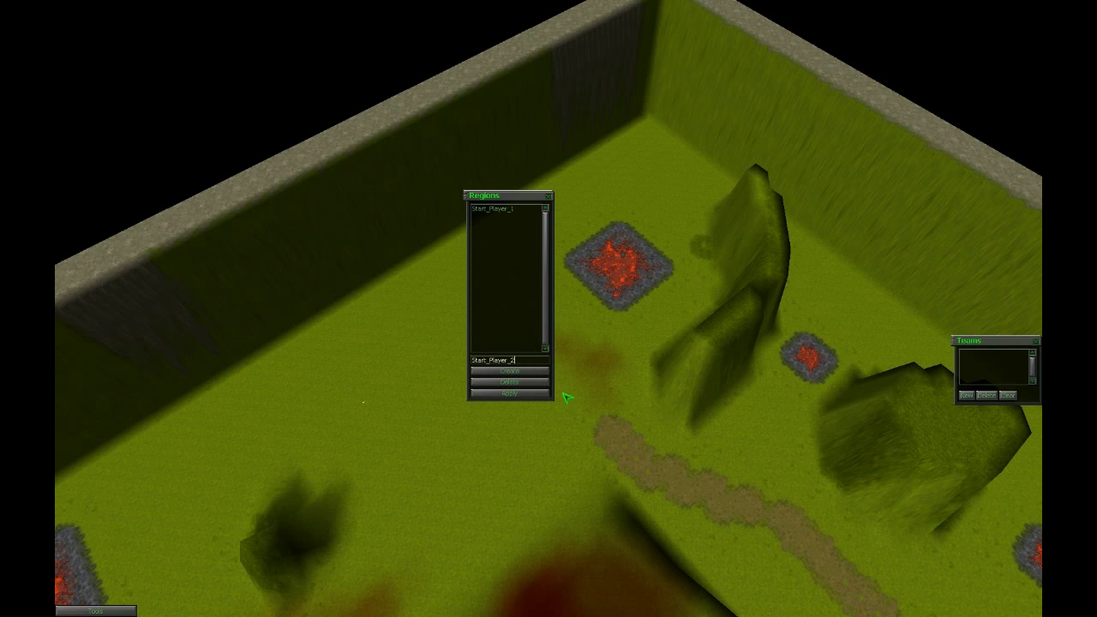
left_click(524, 374)
- Move the Regions window away from the central hill and close it
right_click_drag(403, 419, 403, 438)
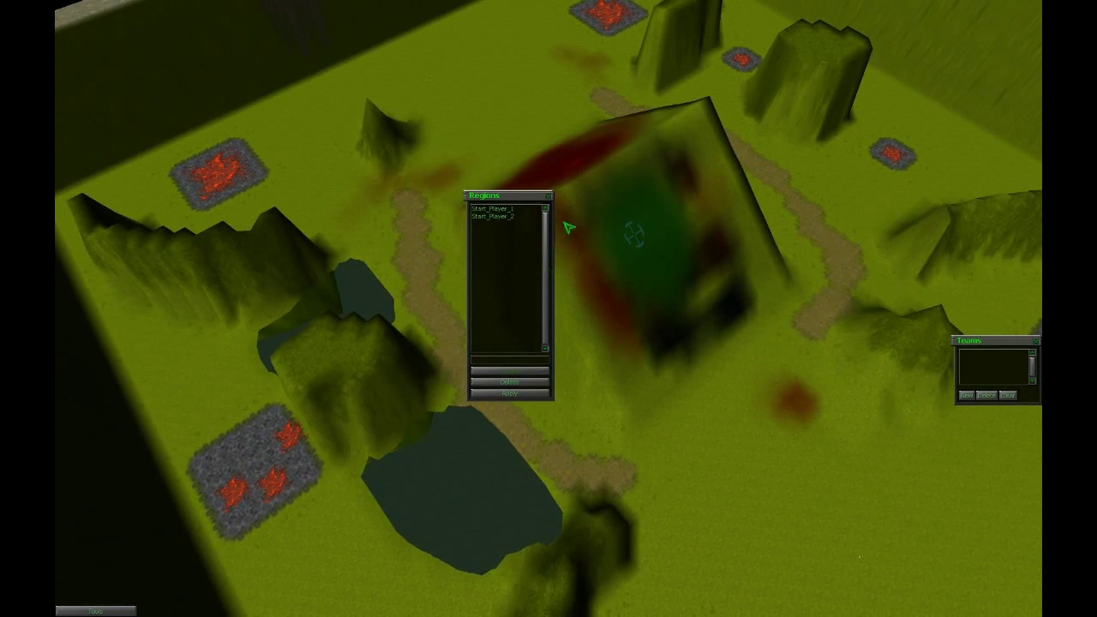
left_click_drag(497, 195, 799, 356)
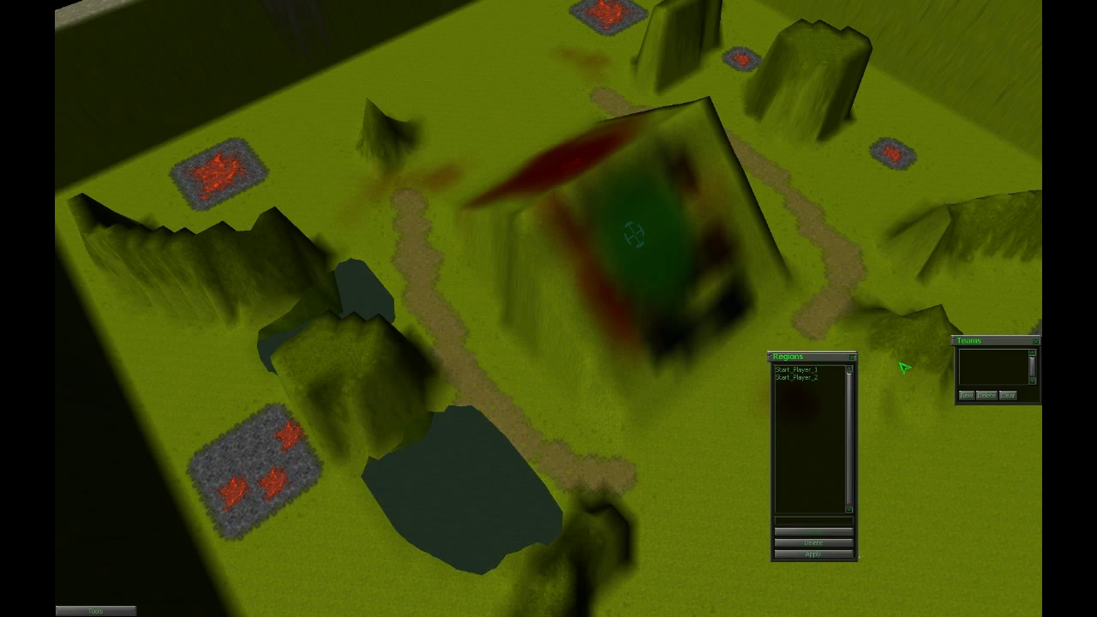
left_click(854, 358)
right_click_drag(636, 432, 372, 400)
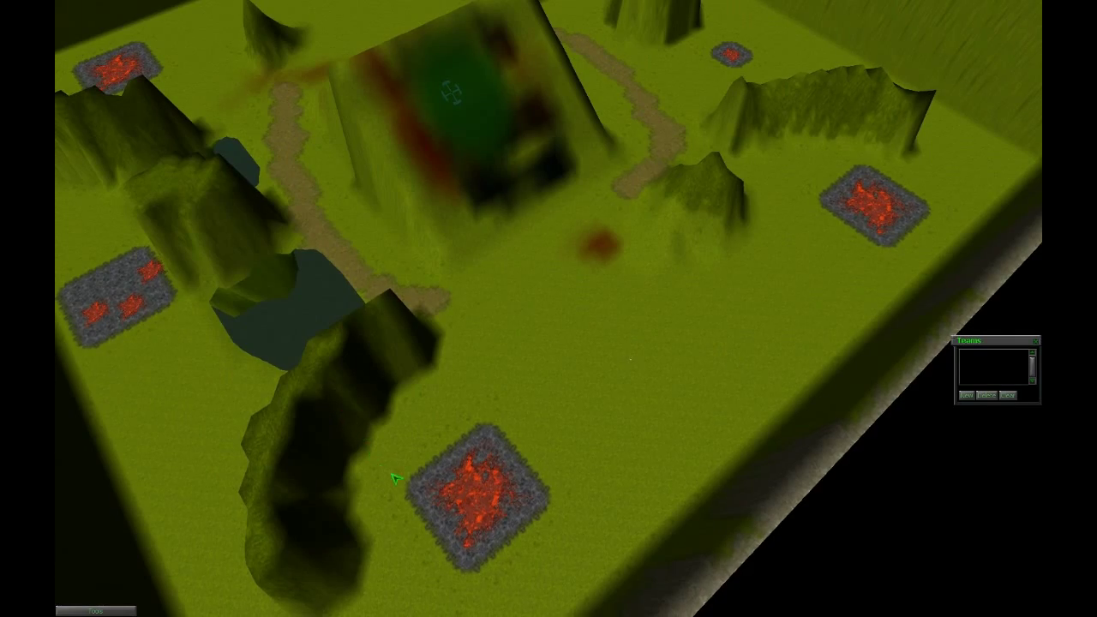
right_click_drag(395, 479, 386, 360)
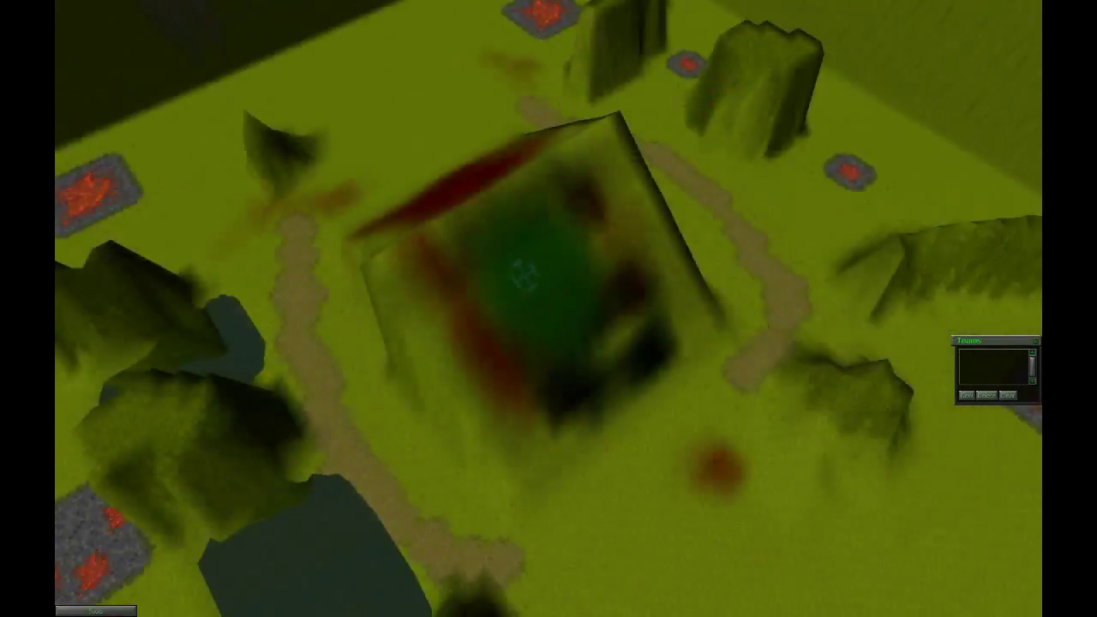
middle_click_drag(257, 470, 456, 418)
right_click_drag(586, 313, 546, 363)
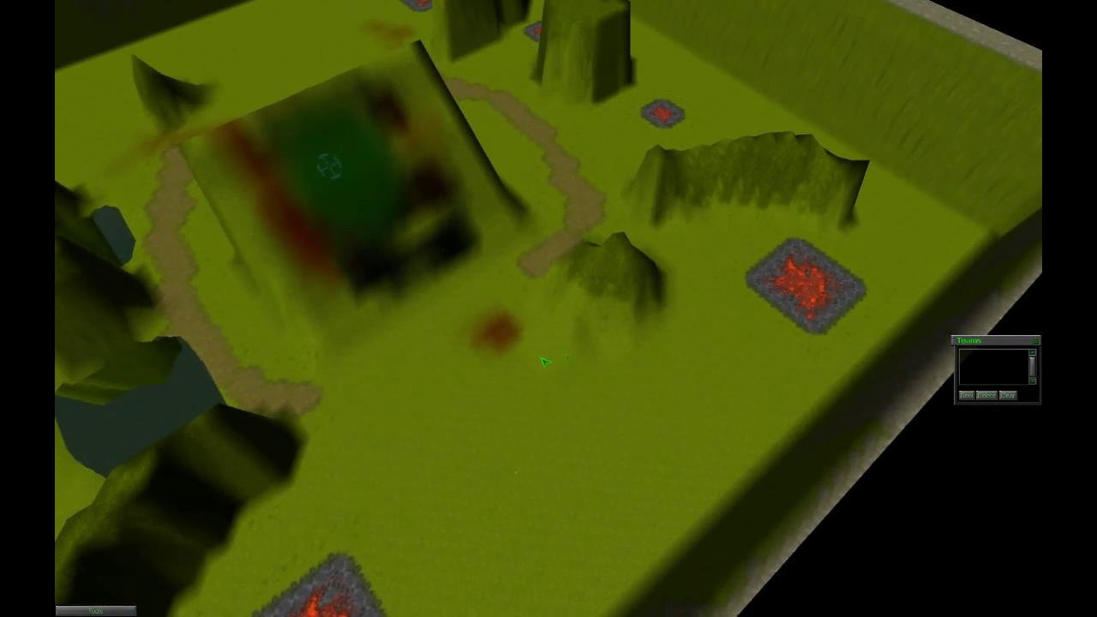
middle_click_drag(544, 345, 796, 318)
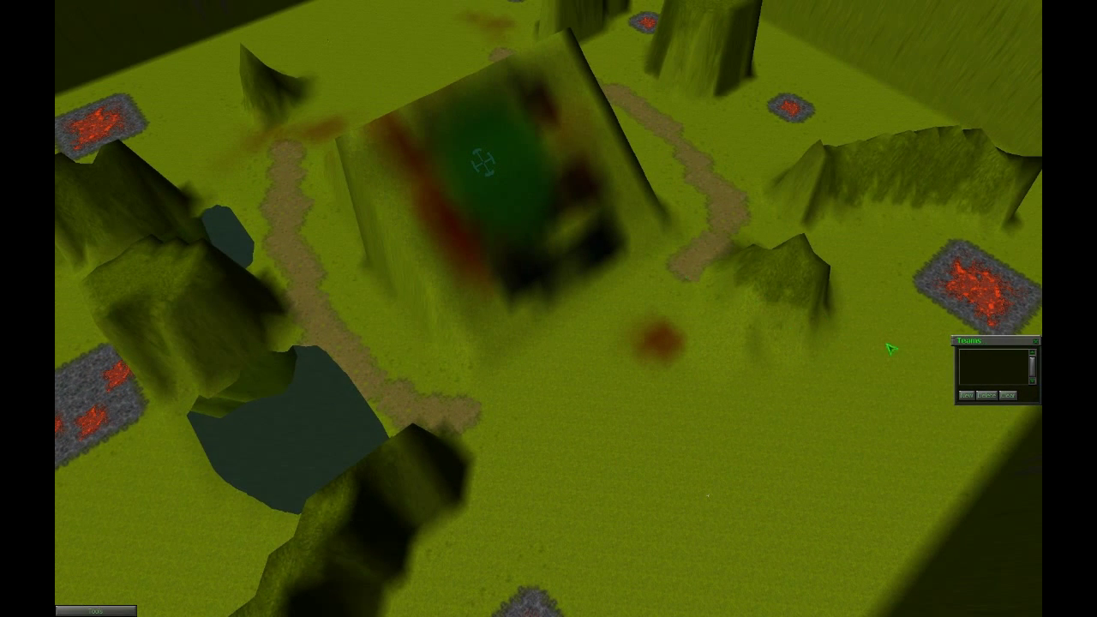
- Bring the Teams window to the middle of the map view and create two teams named Team1 and Team2
left_click_drag(999, 346, 602, 318)
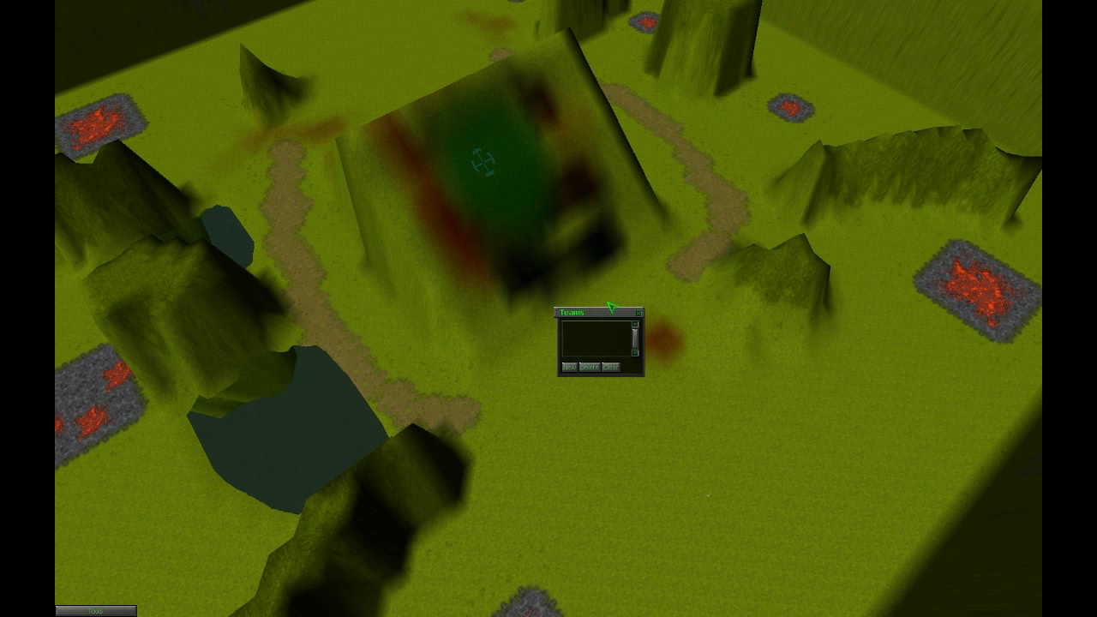
left_click(570, 367)
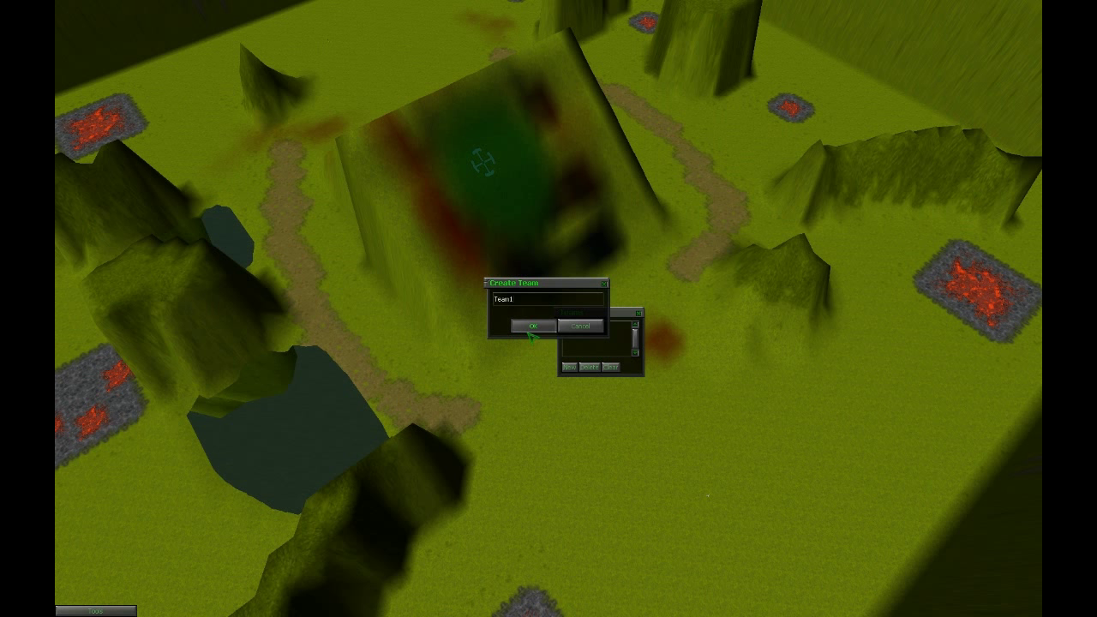
left_click(533, 326)
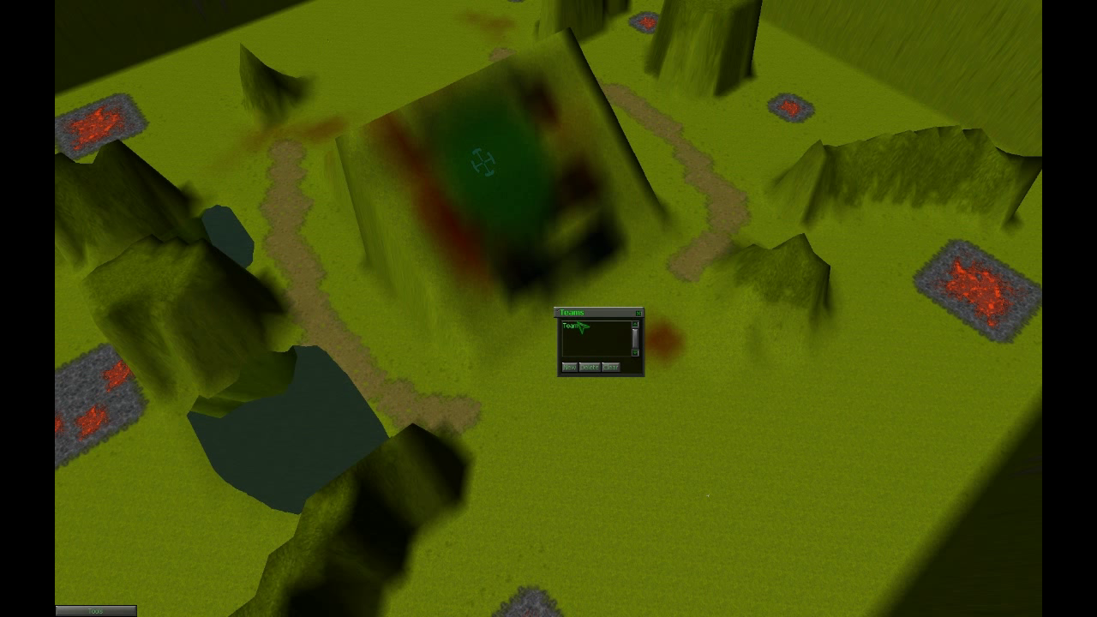
left_click(572, 326)
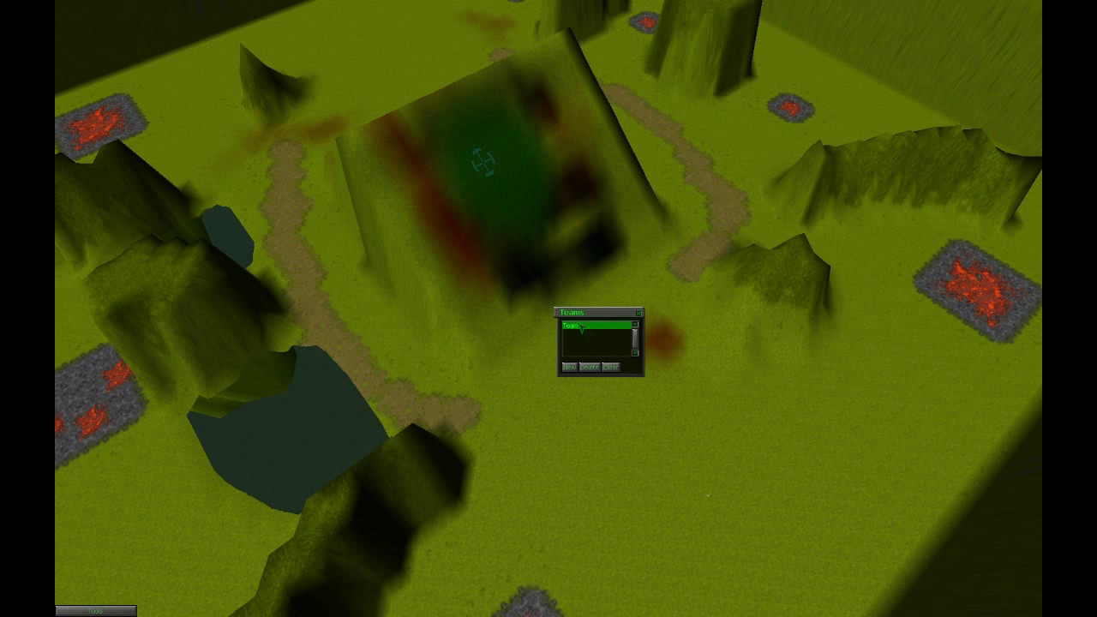
left_click(569, 366)
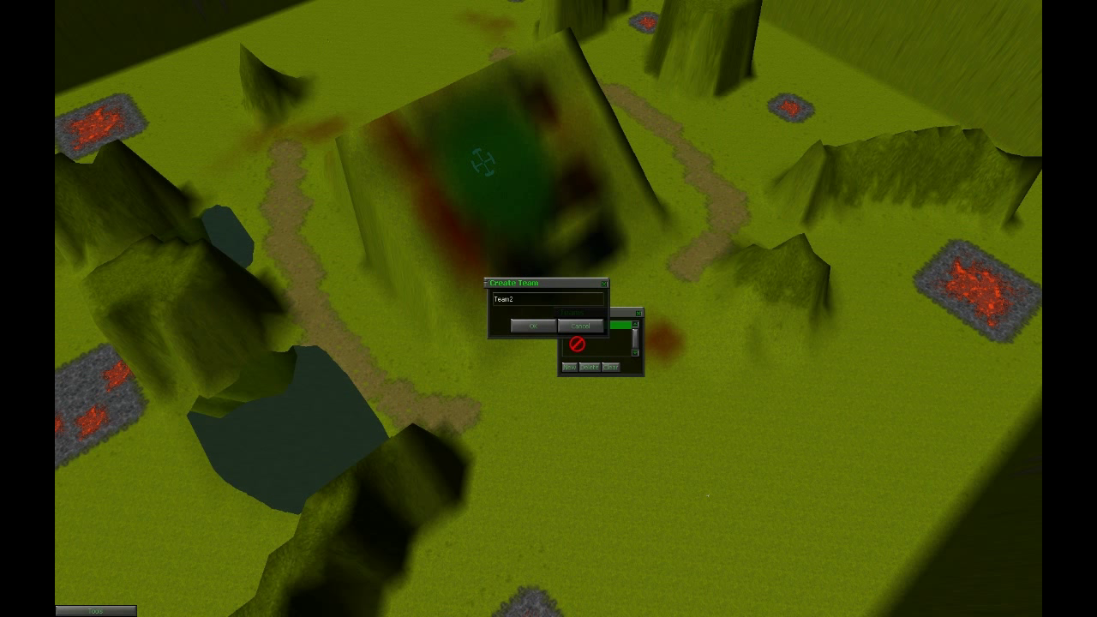
key("Return")
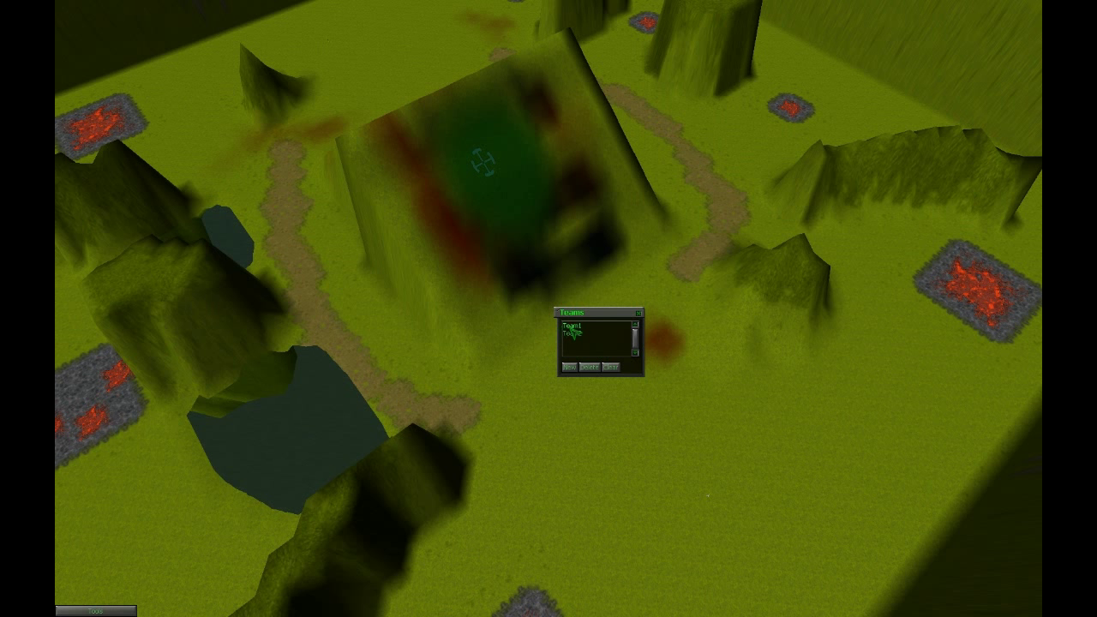
- Open Team1 for editing, set its Resource Store to 15000 and assign the Start_Player_1 region as its Start Camera
double_click(569, 327)
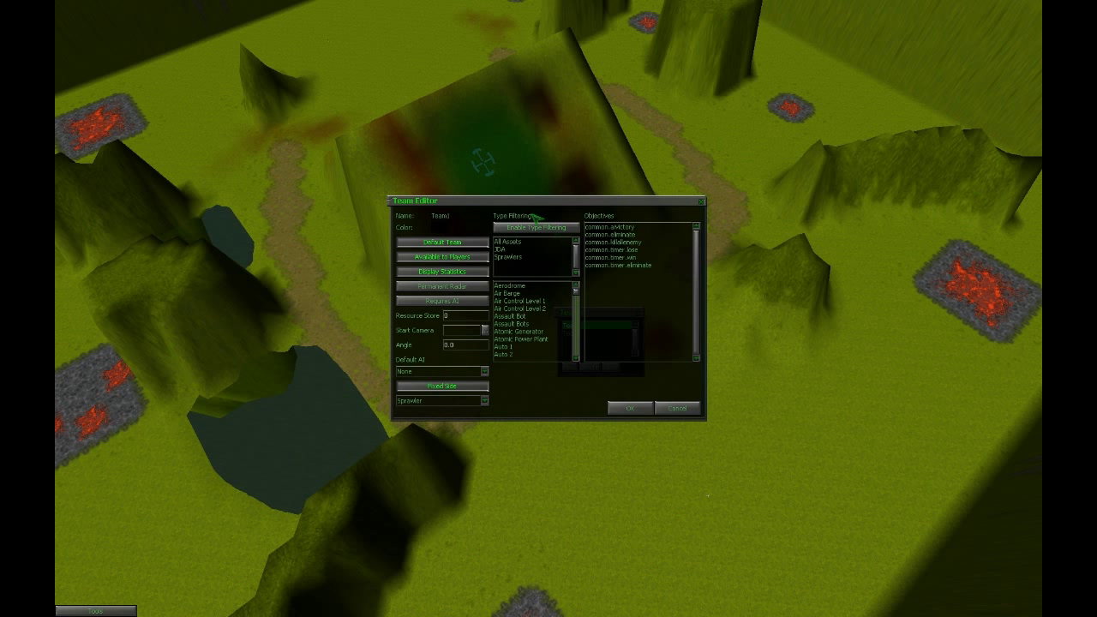
left_click_drag(533, 204, 476, 169)
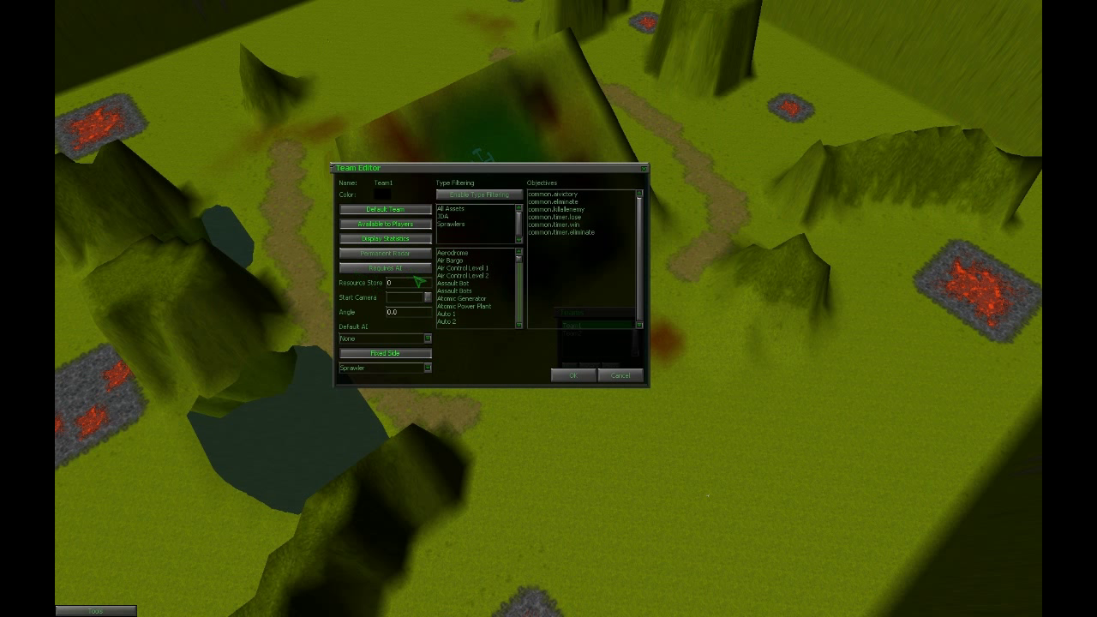
left_click_drag(409, 280, 382, 281)
left_click(428, 297)
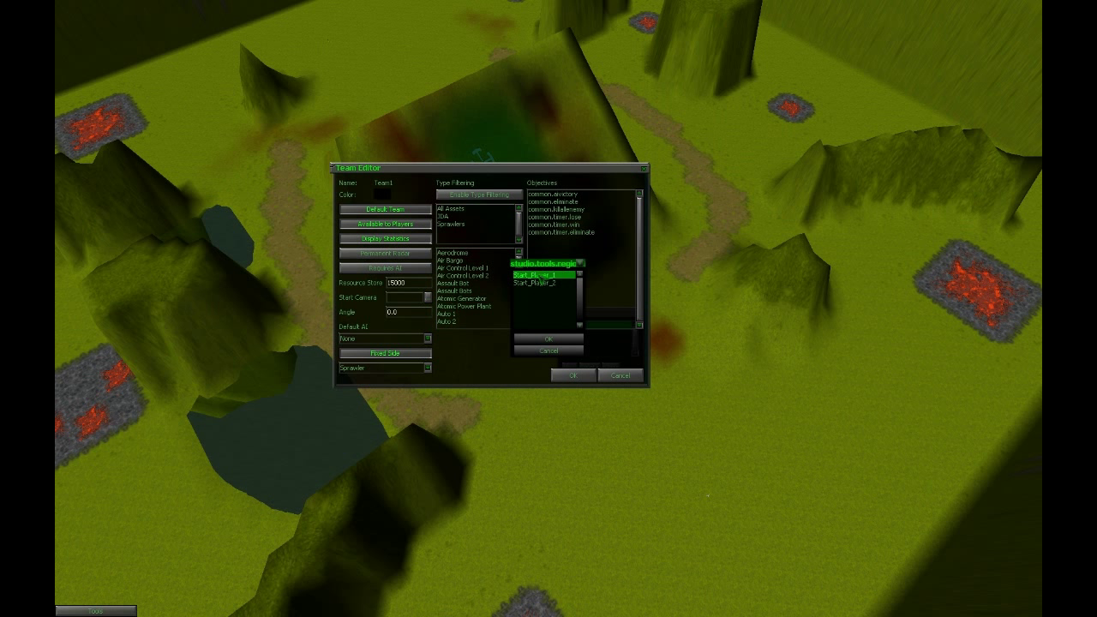
mouse_move(549, 264)
left_mouse_down()
mouse_move(755, 192)
mouse_move(699, 172)
left_mouse_up()
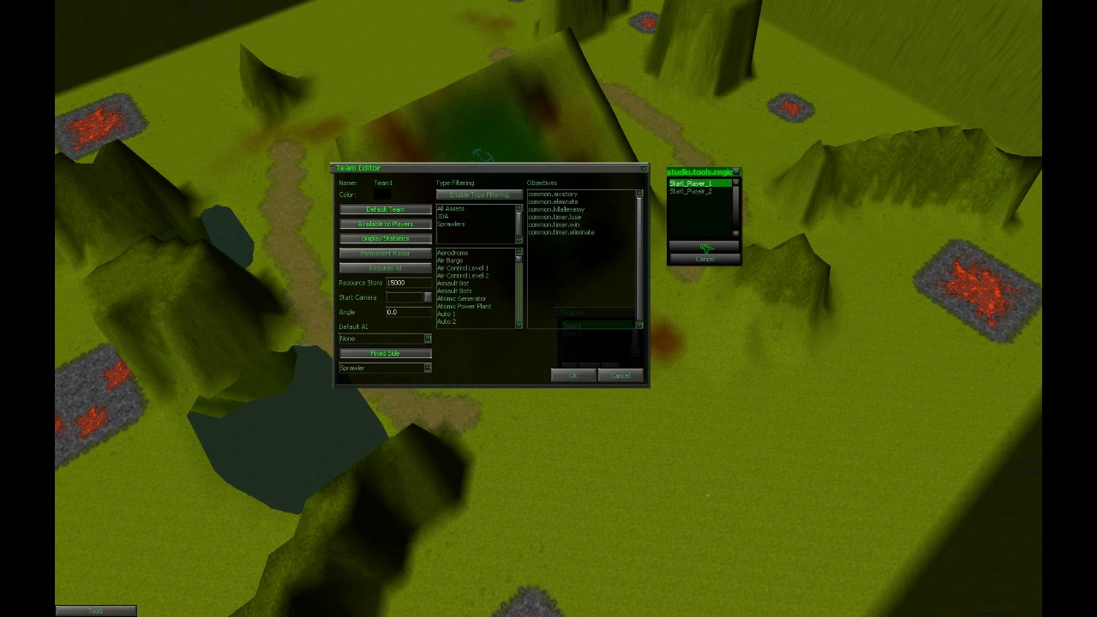
left_click(690, 248)
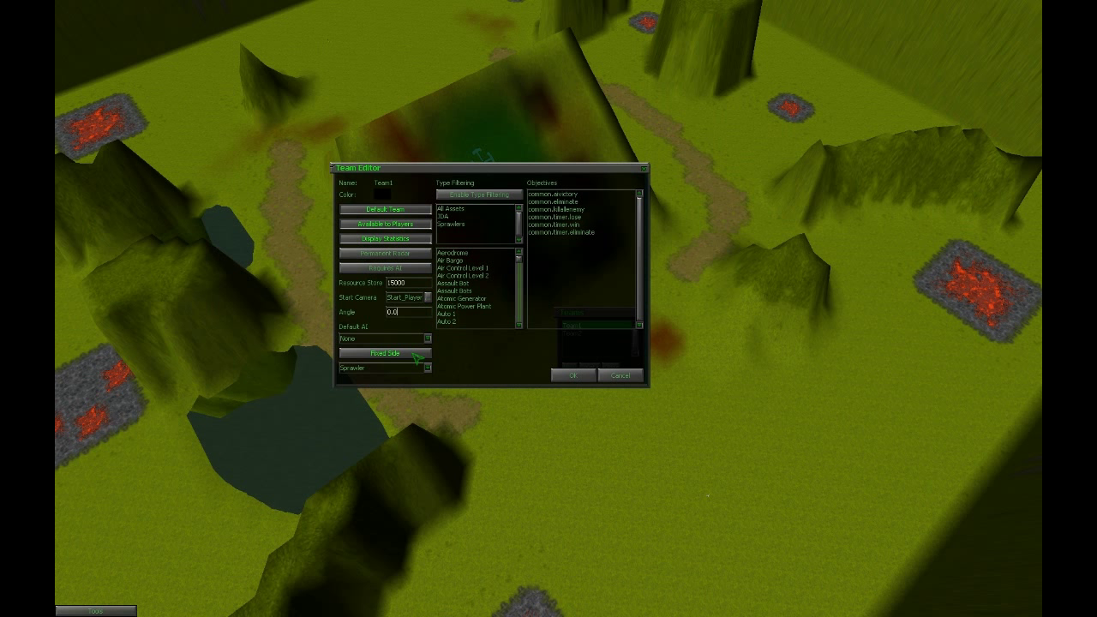
- Turn off Fixed Side for Team1 and enable type filtering with no asset types selected
left_click(392, 369)
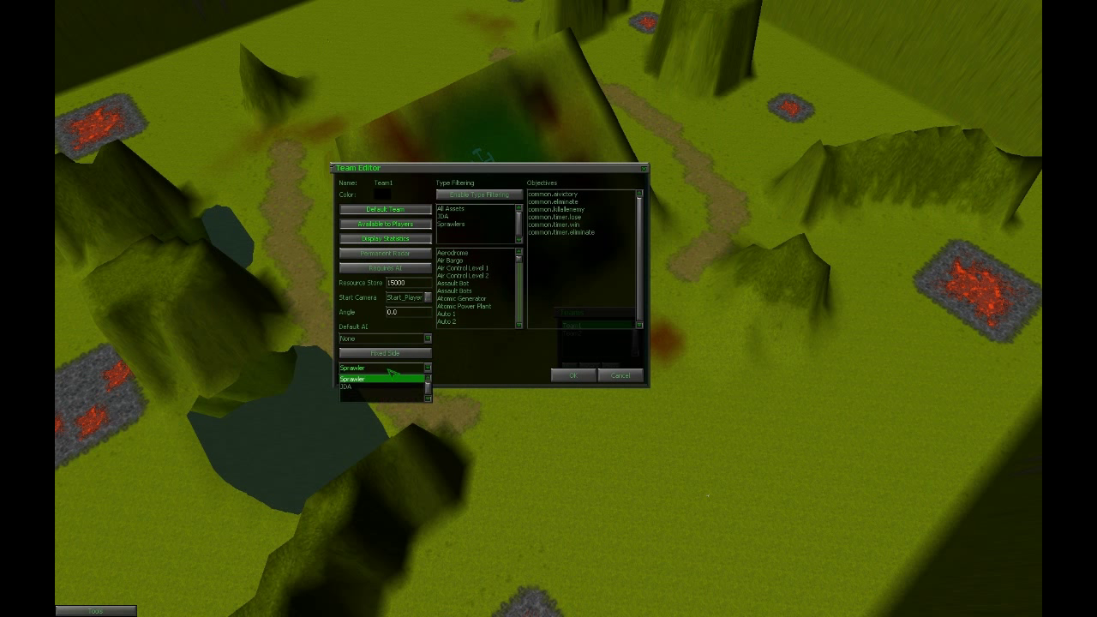
left_click(388, 369)
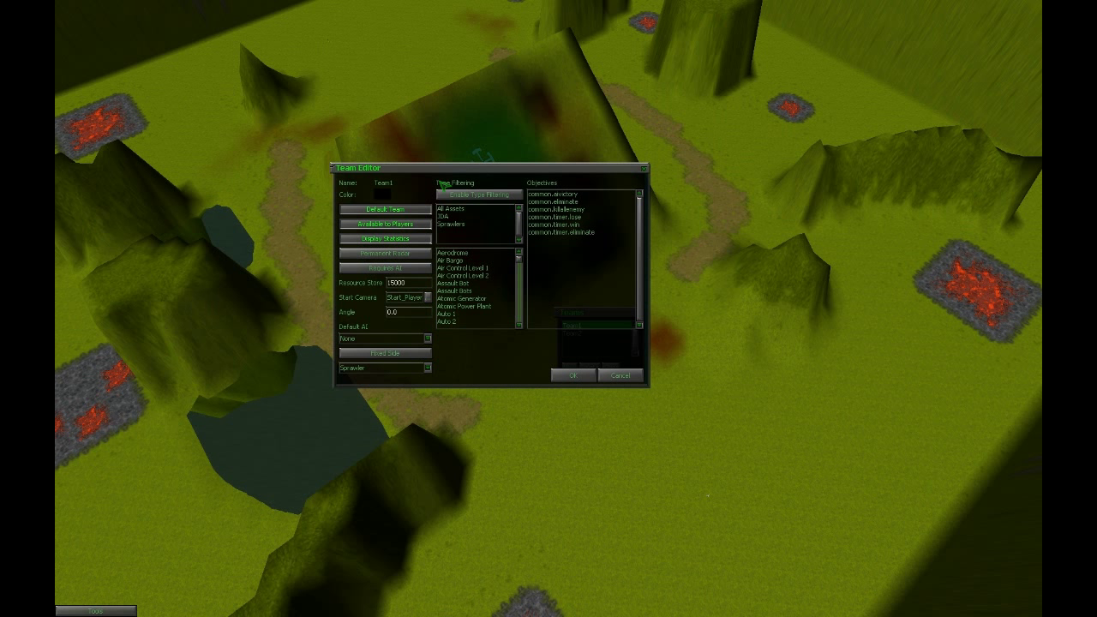
left_click(456, 216)
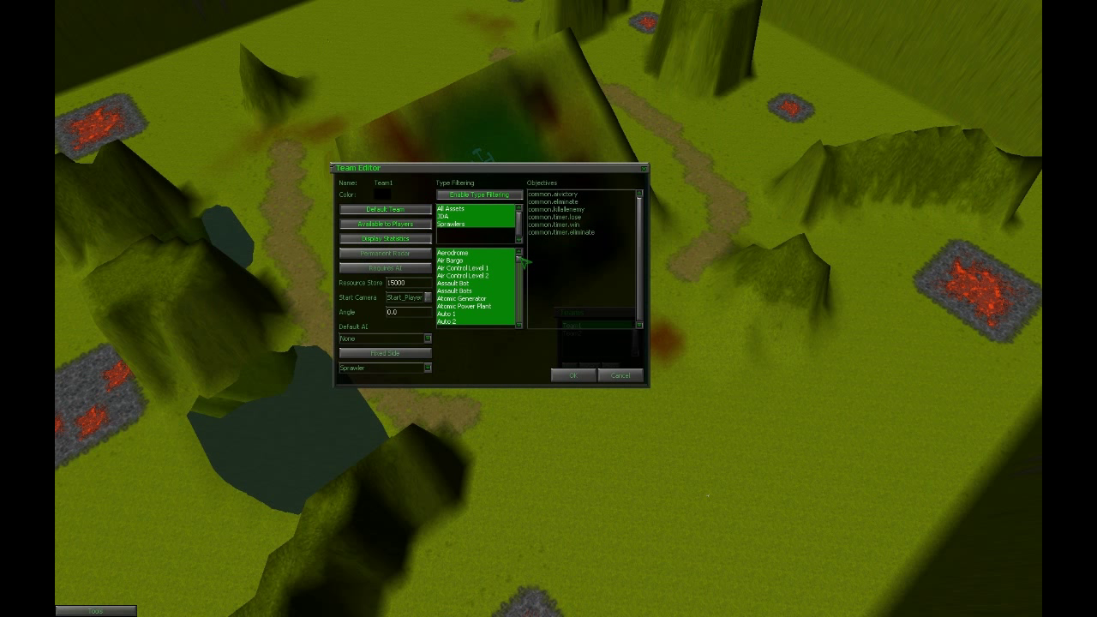
left_click_drag(521, 259, 521, 324)
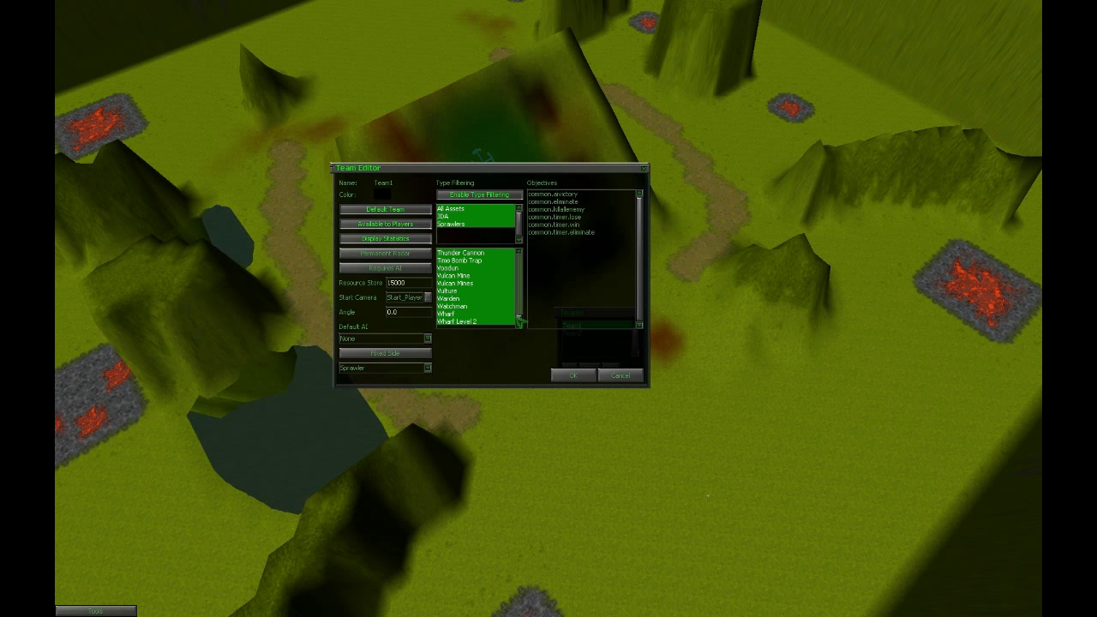
left_click_drag(521, 322, 526, 254)
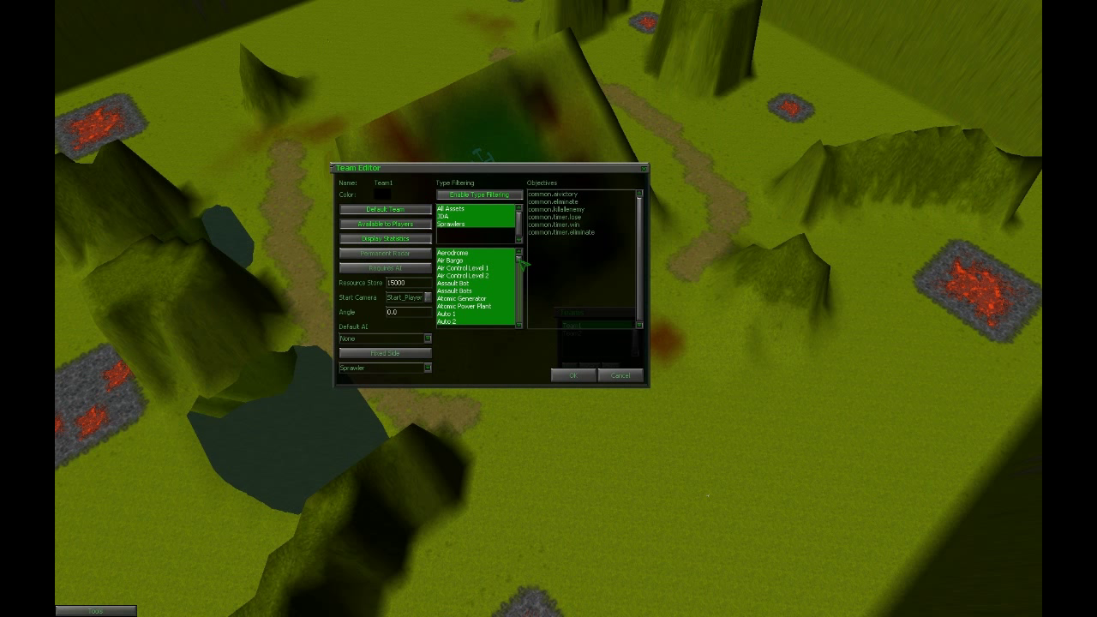
mouse_move(522, 263)
left_mouse_down()
mouse_move(522, 281)
mouse_move(519, 257)
left_mouse_up()
left_click(464, 197)
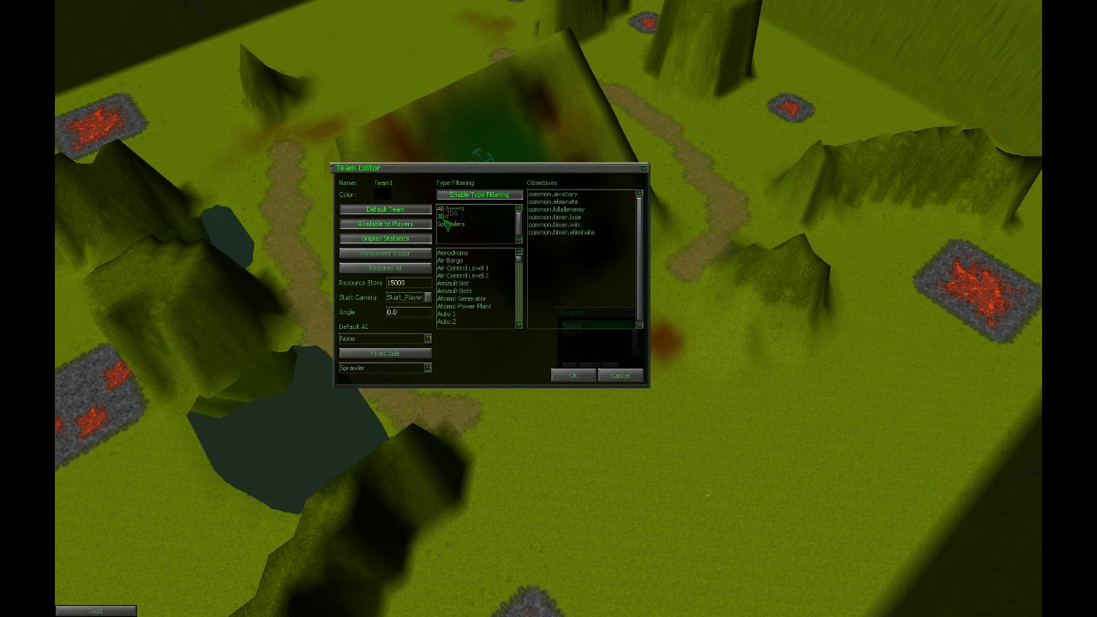
- Try filtering by the JDA group and by Barracks Level 1 and Level 2, clearing each selection again
left_click(445, 217)
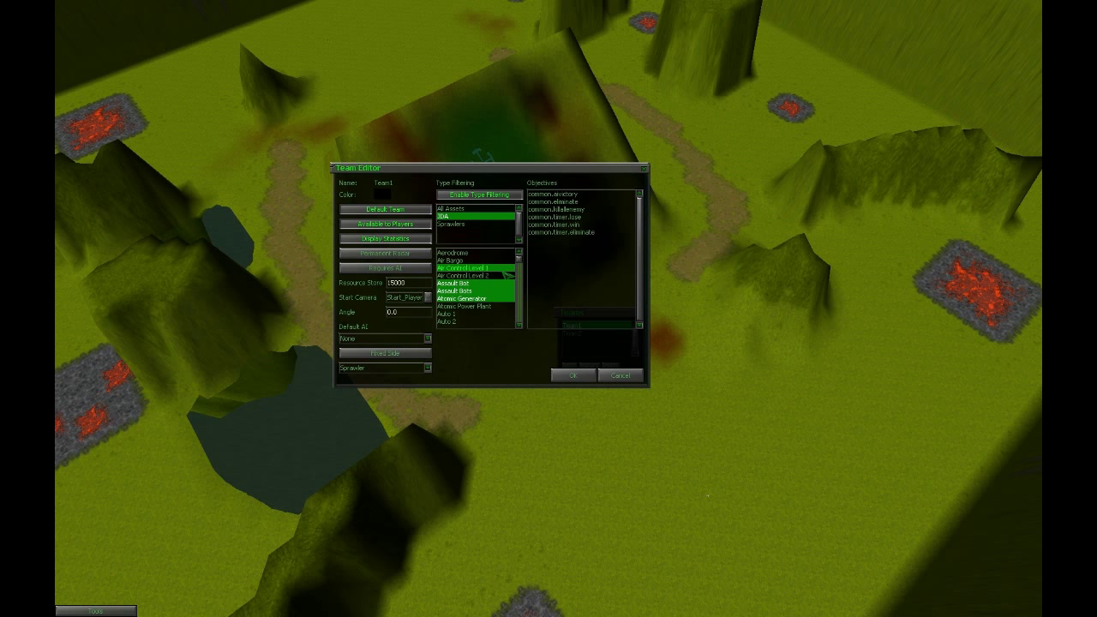
left_click(447, 216)
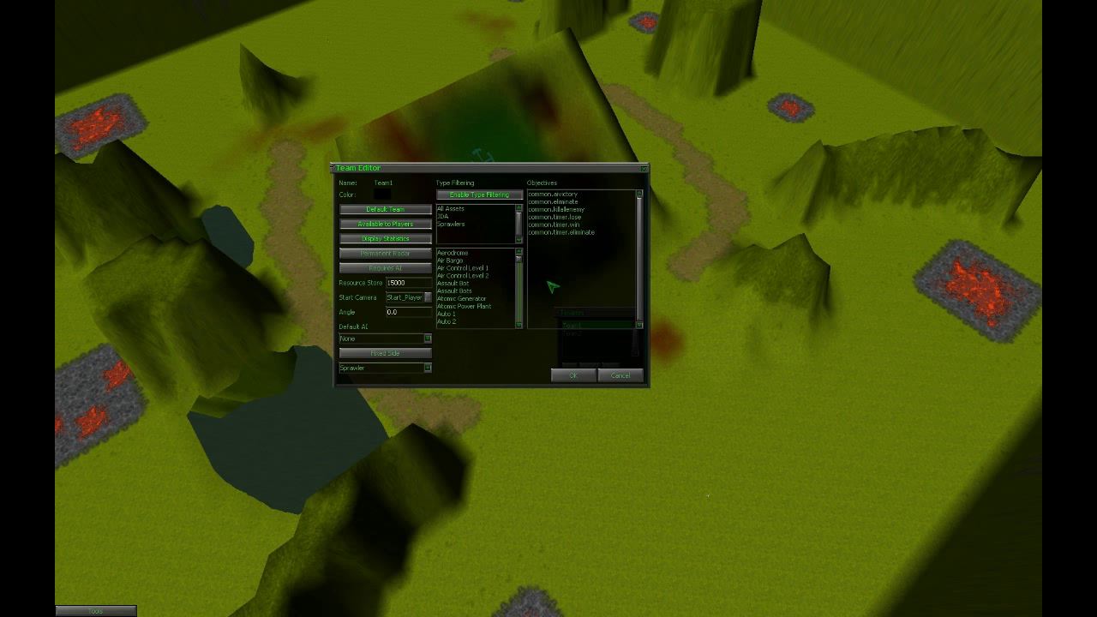
scroll(519, 261, "down", 3)
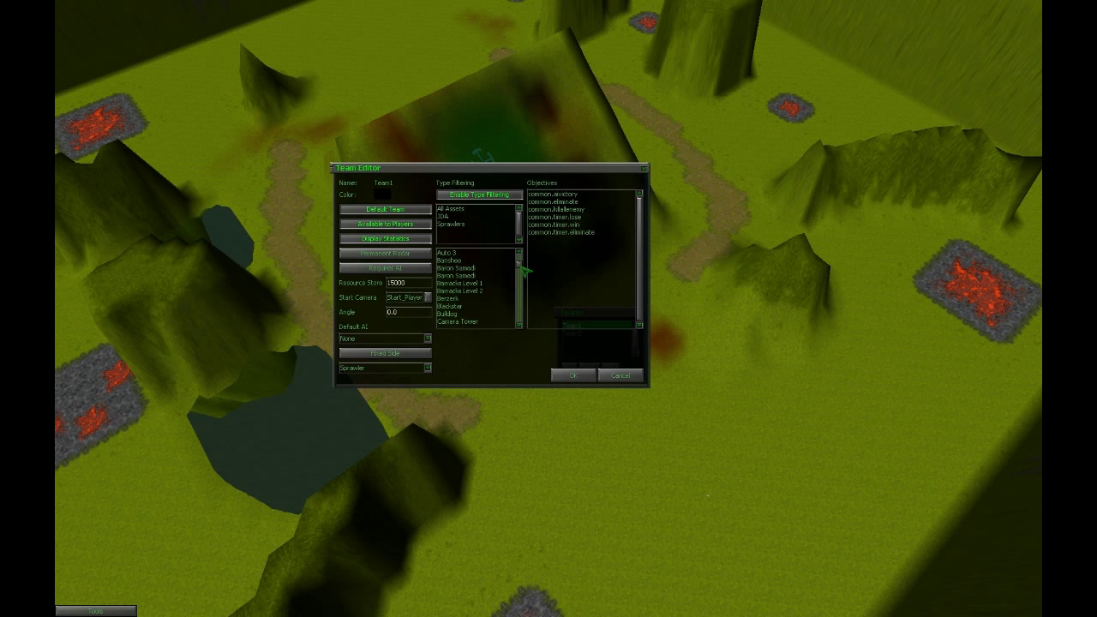
left_click(463, 284)
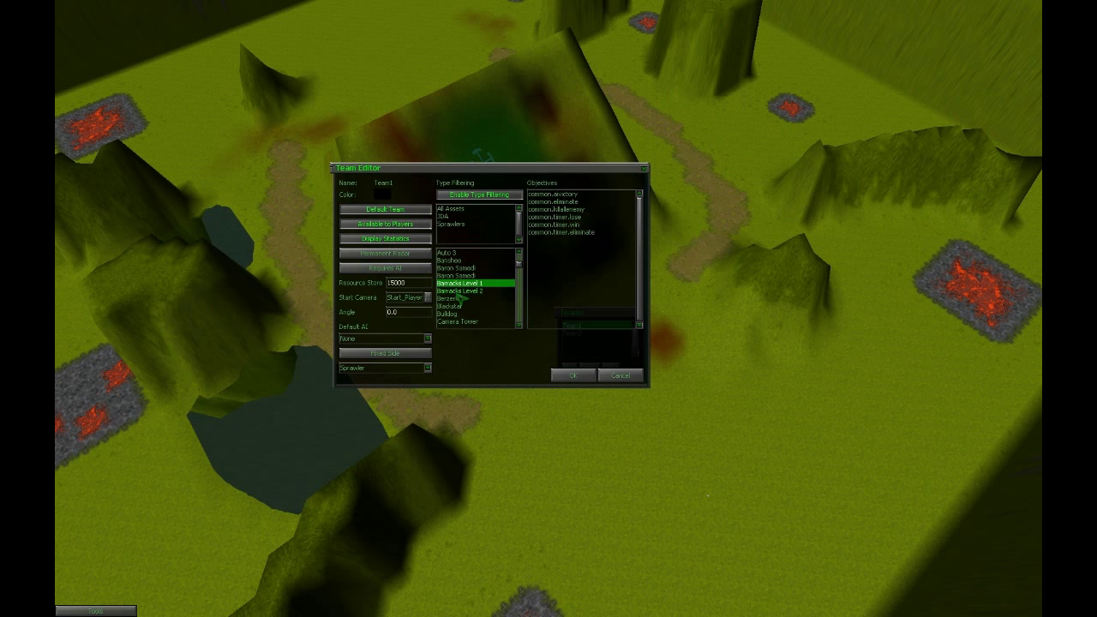
left_click(463, 292, "ctrl")
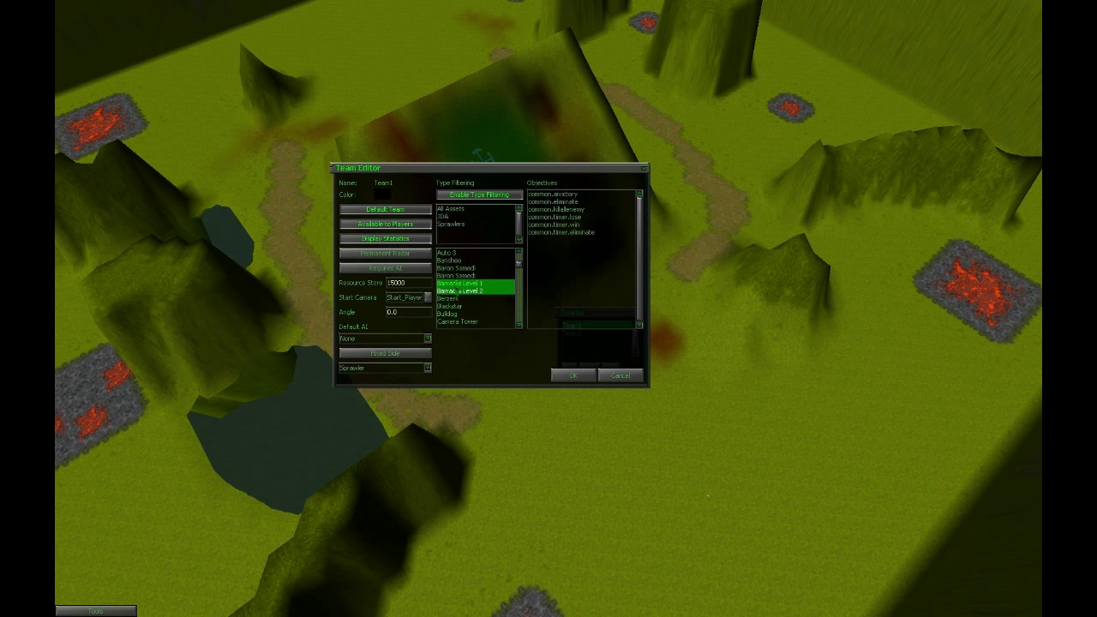
left_click(459, 292)
left_click(461, 283)
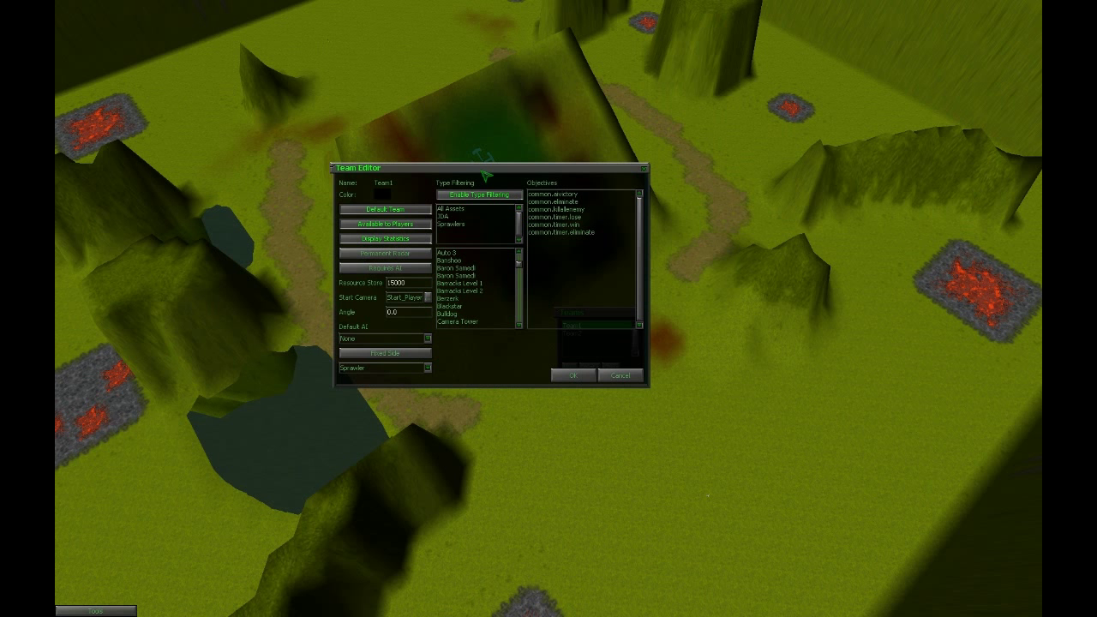
- Confirm Team1's settings and open Team2 for editing, placing its editor clear of the Teams window
left_click_drag(485, 169, 362, 248)
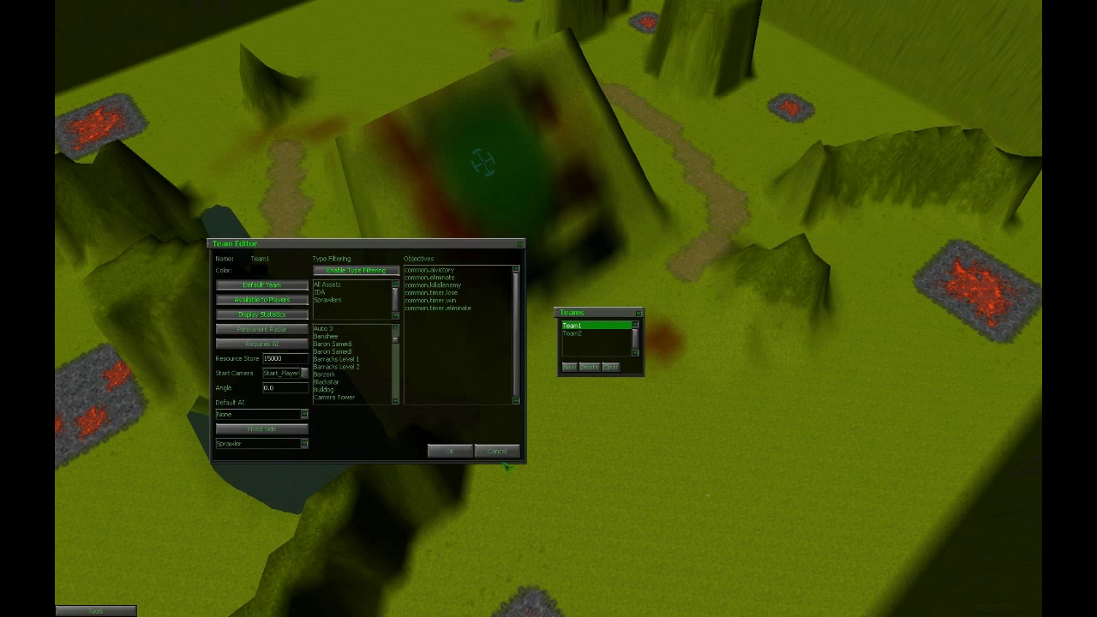
left_click(449, 452)
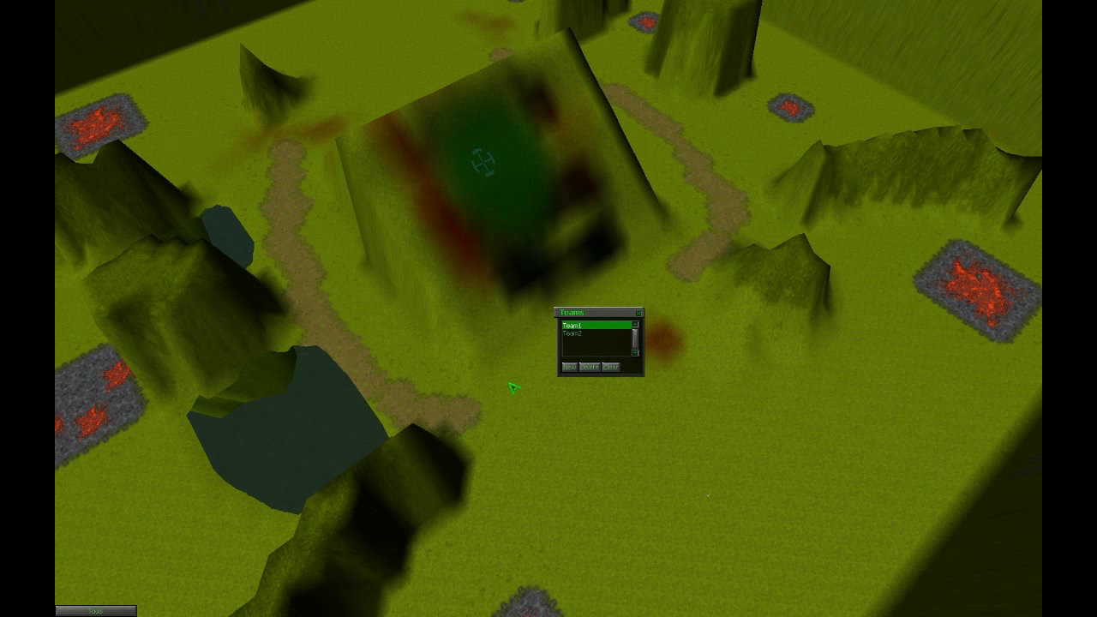
double_click(573, 333)
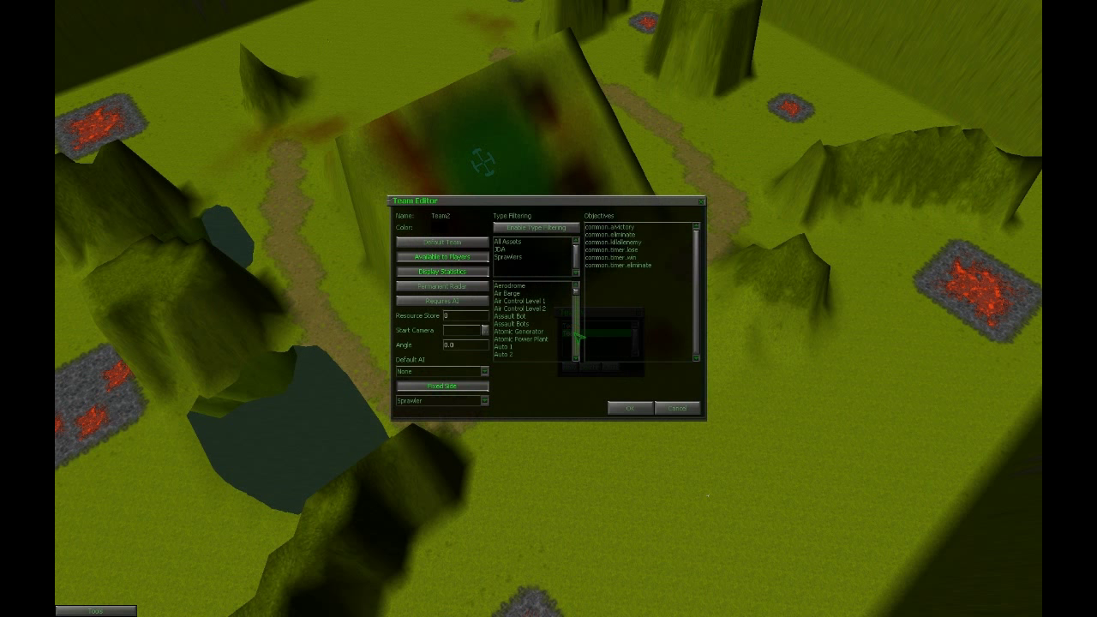
left_click_drag(480, 206, 643, 158)
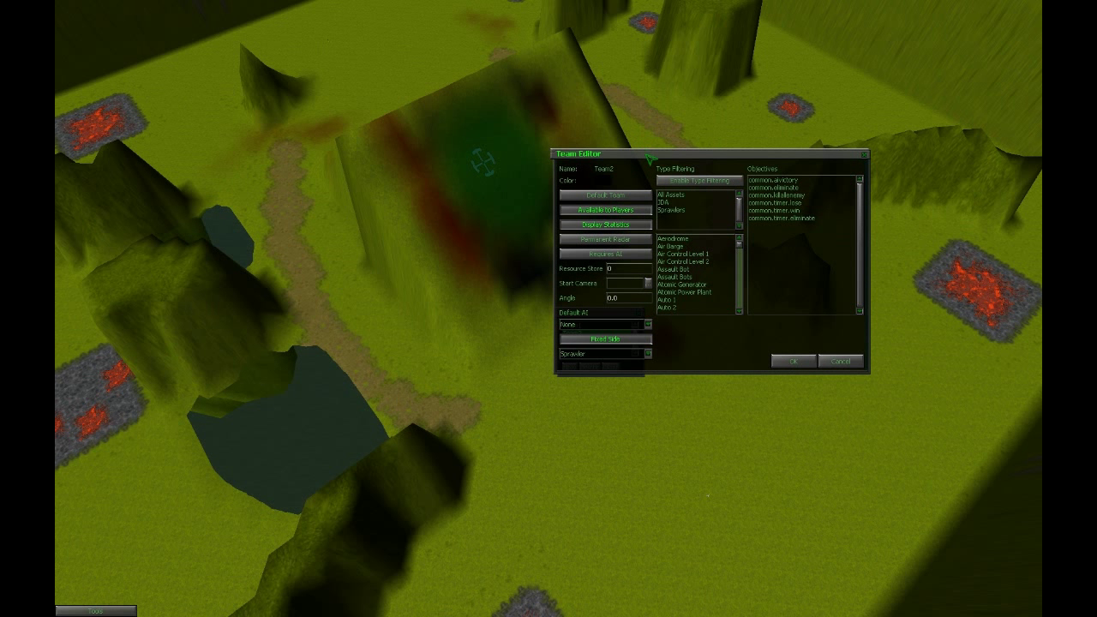
left_click_drag(649, 154, 424, 92)
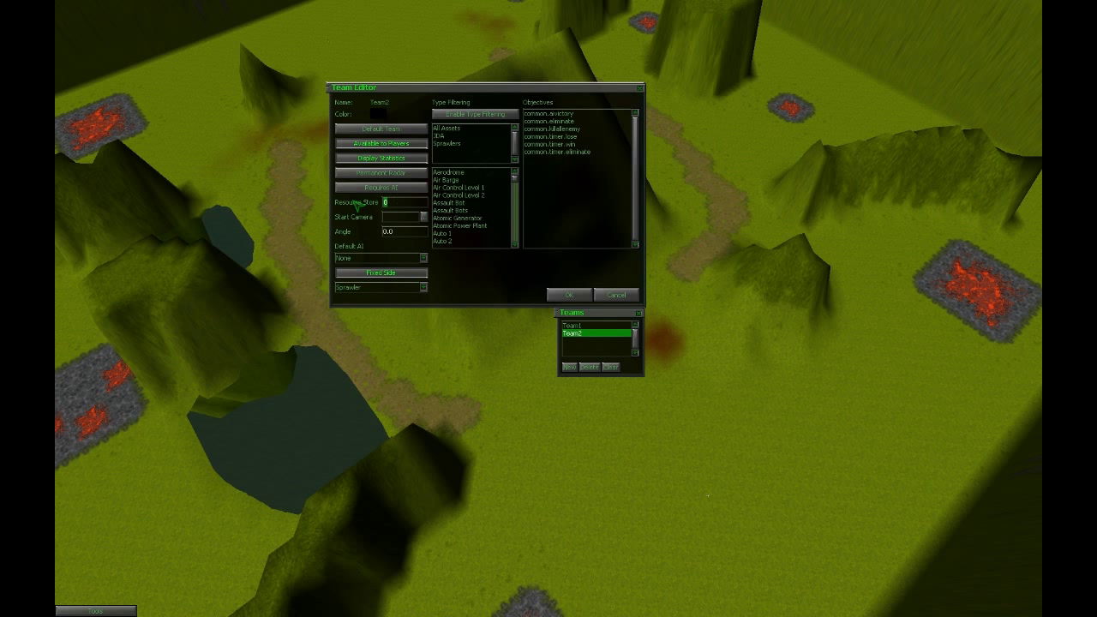
- Set Team2's Resource Store to 15000 and assign the Start_Player_2 region as its Start Camera
left_click(382, 199)
type("15000")
left_click(423, 217)
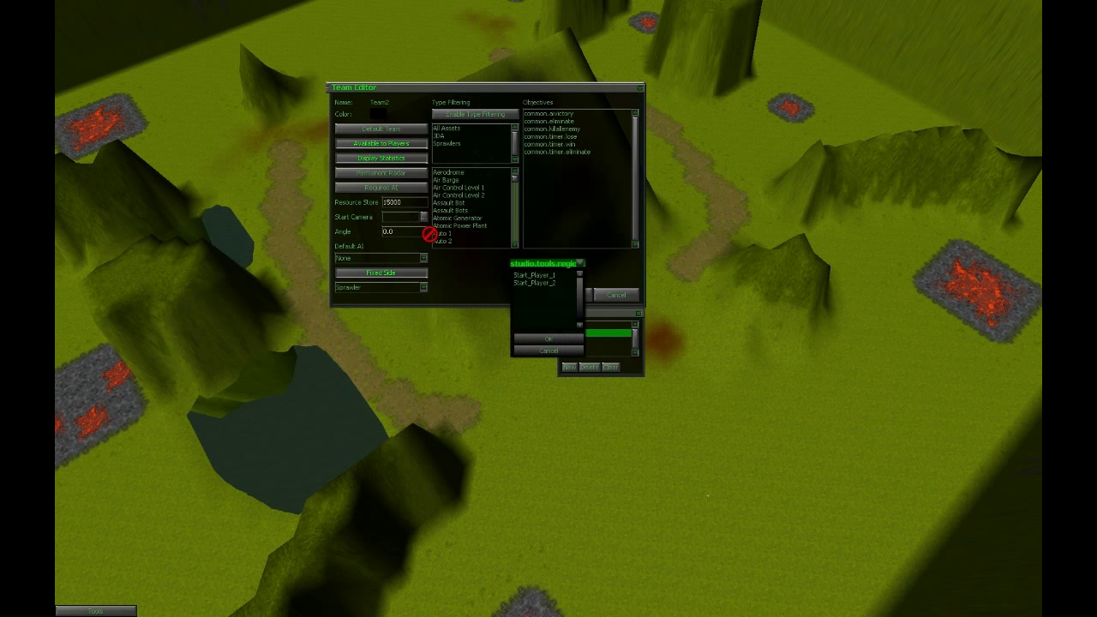
left_click(540, 283)
left_click(546, 338)
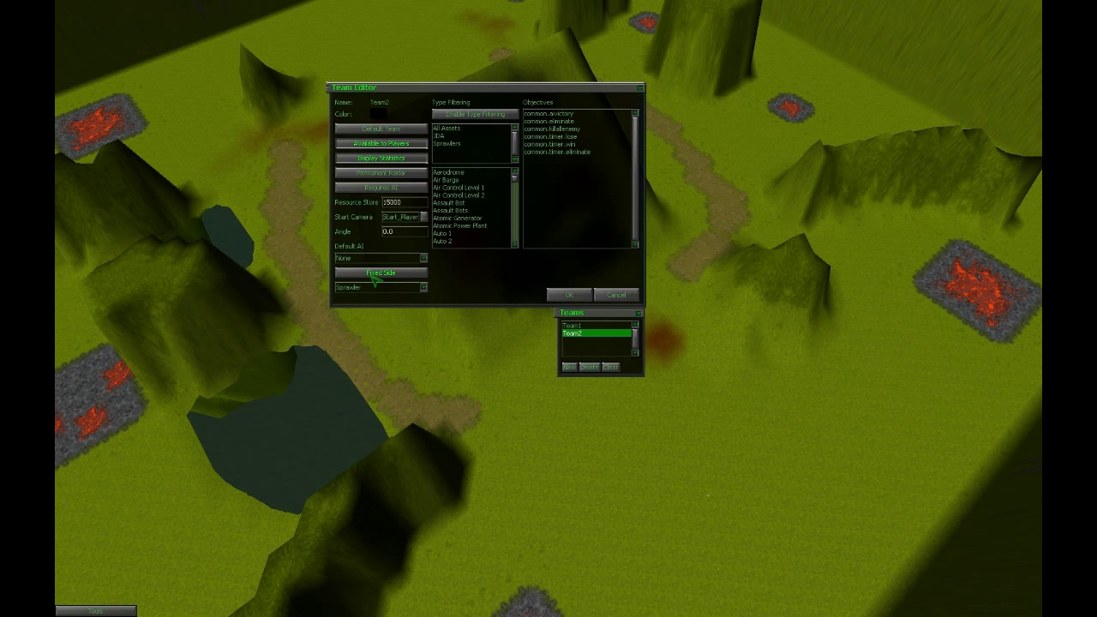
- Check the Default AI choices for Team2, keep None, and turn off its Fixed Side option
left_click(422, 259)
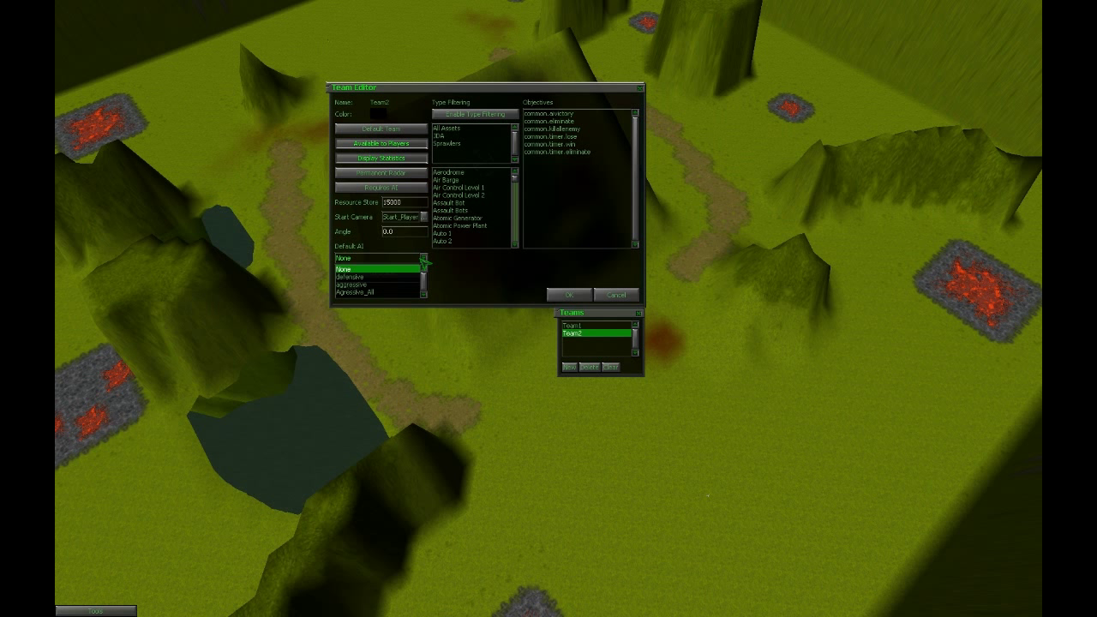
left_click(422, 260)
left_click(423, 261)
left_click(424, 268)
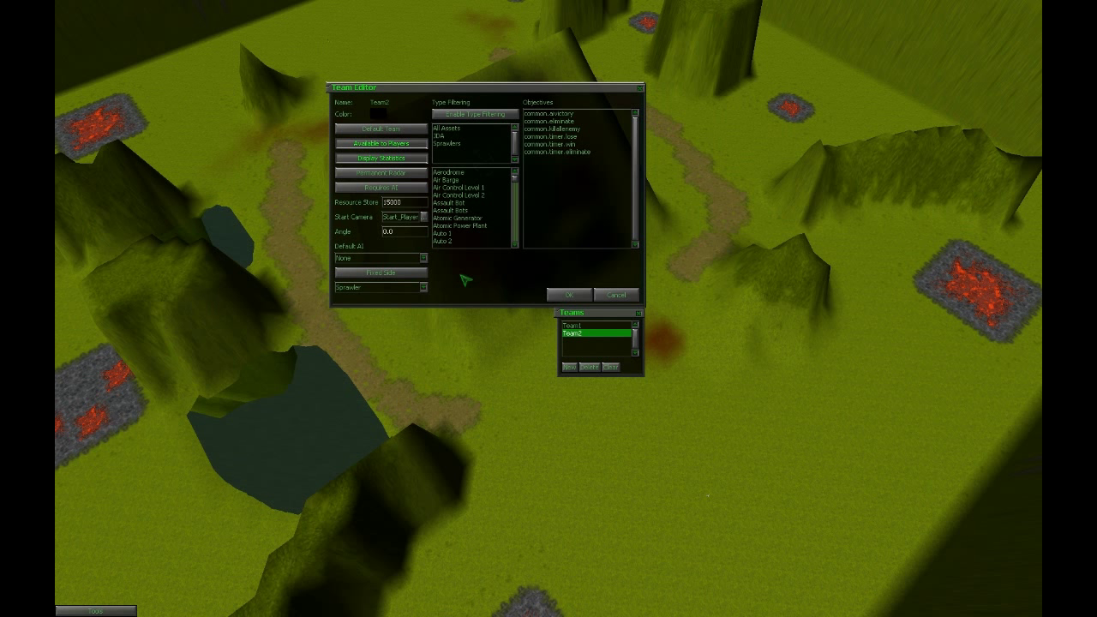
- Confirm Team2's settings and park the Teams window at the edge of the map view
left_click(562, 295)
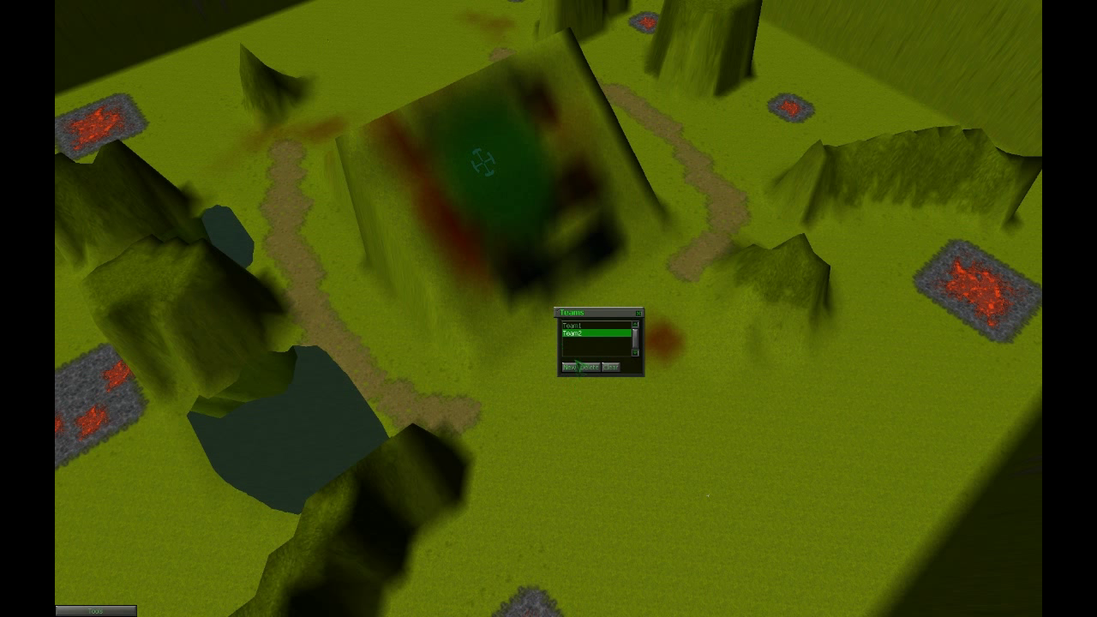
left_click_drag(605, 313, 999, 372)
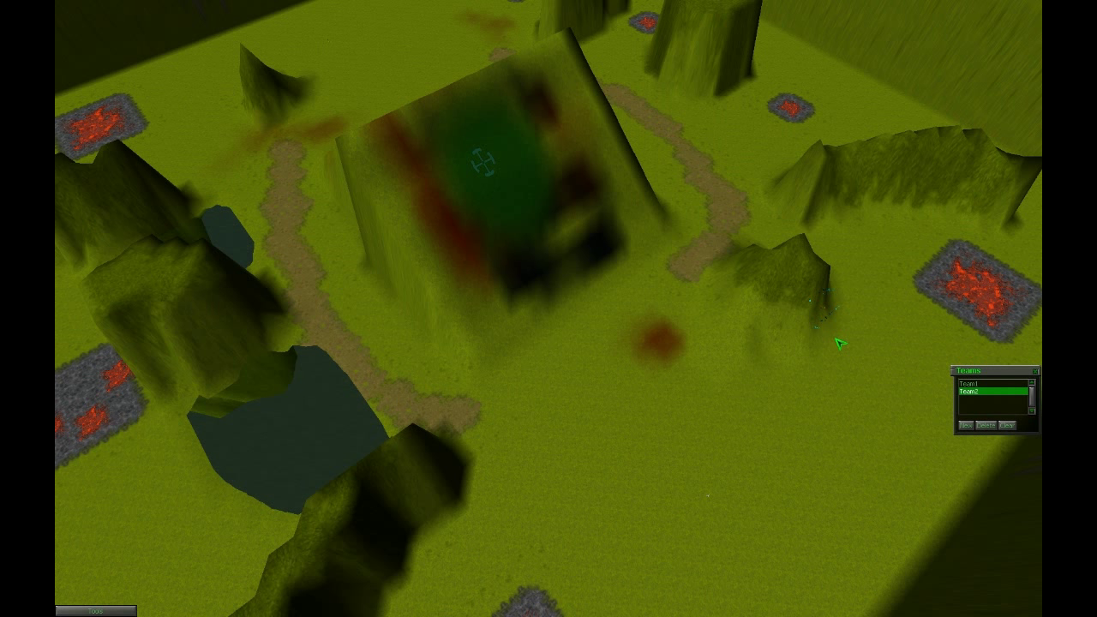
- Save the mission as My First Map - Tutorial in the Standard Multiplayer Missions folder
key("w")
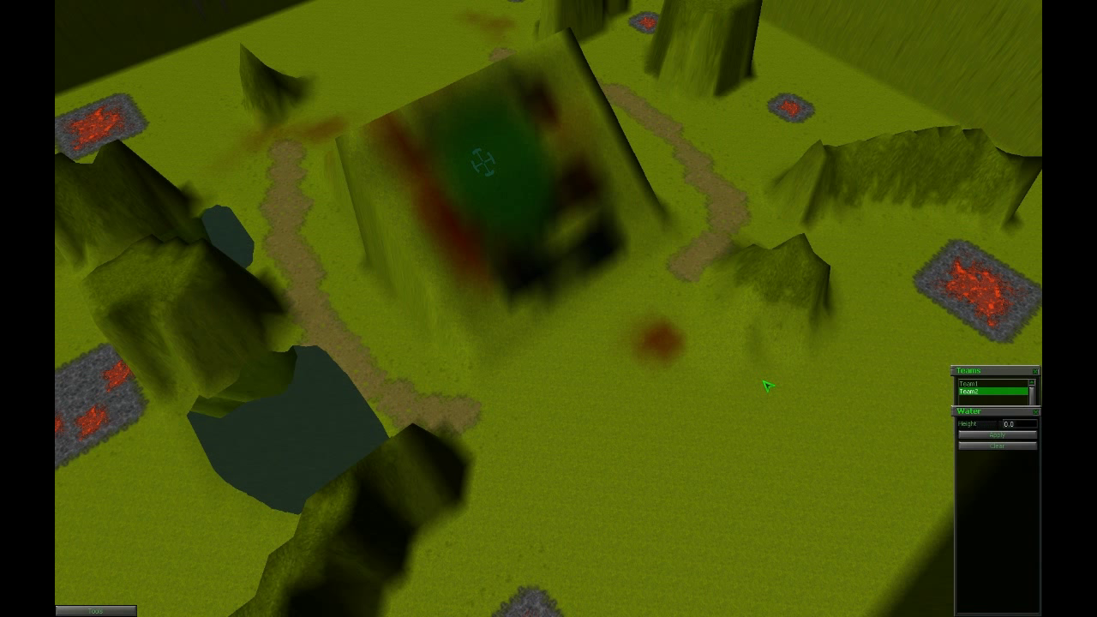
key("t")
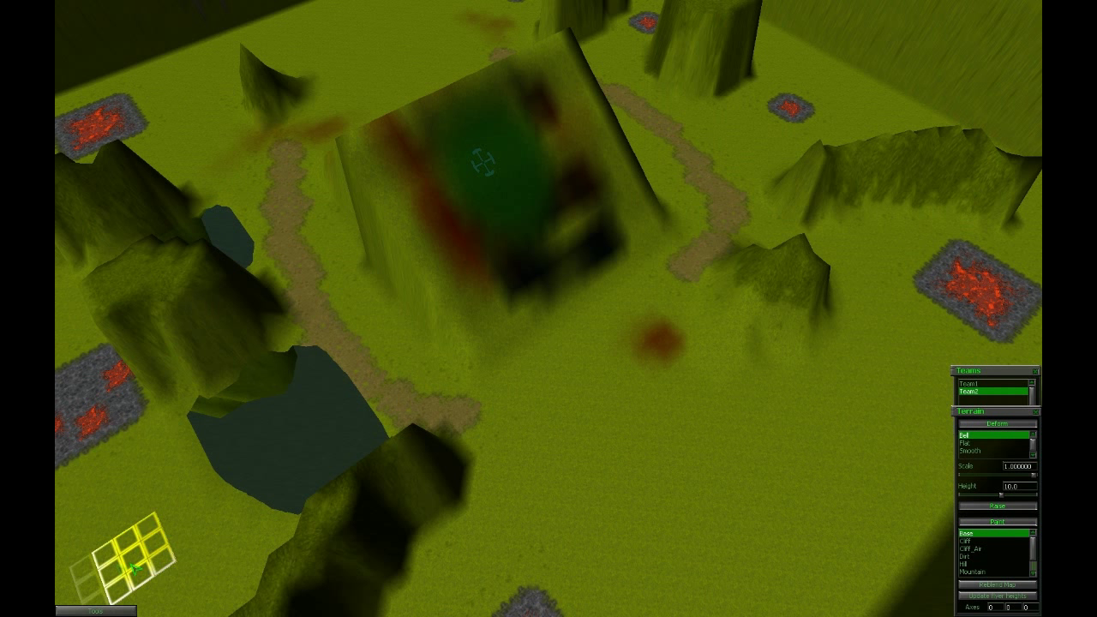
left_click(109, 610)
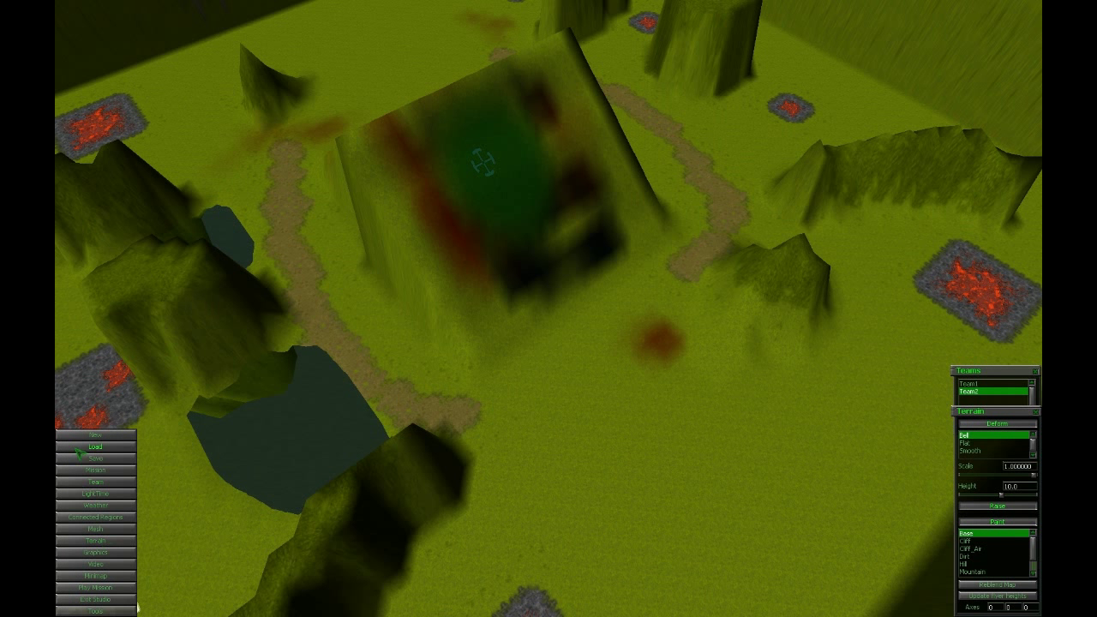
left_click(120, 458)
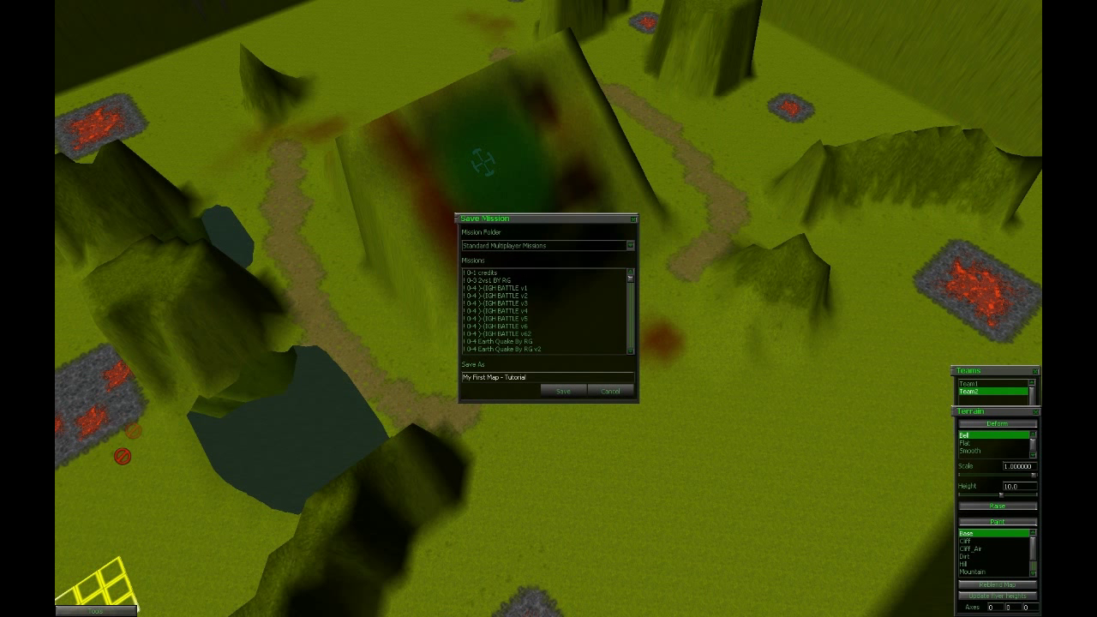
left_click(563, 391)
- Open the Objects window, place the Teams window clear of it, and leave neither Team1 nor Team2 selected
mouse_move(483, 387)
right_mouse_down()
mouse_move(394, 273)
mouse_move(439, 249)
mouse_move(423, 225)
right_mouse_up()
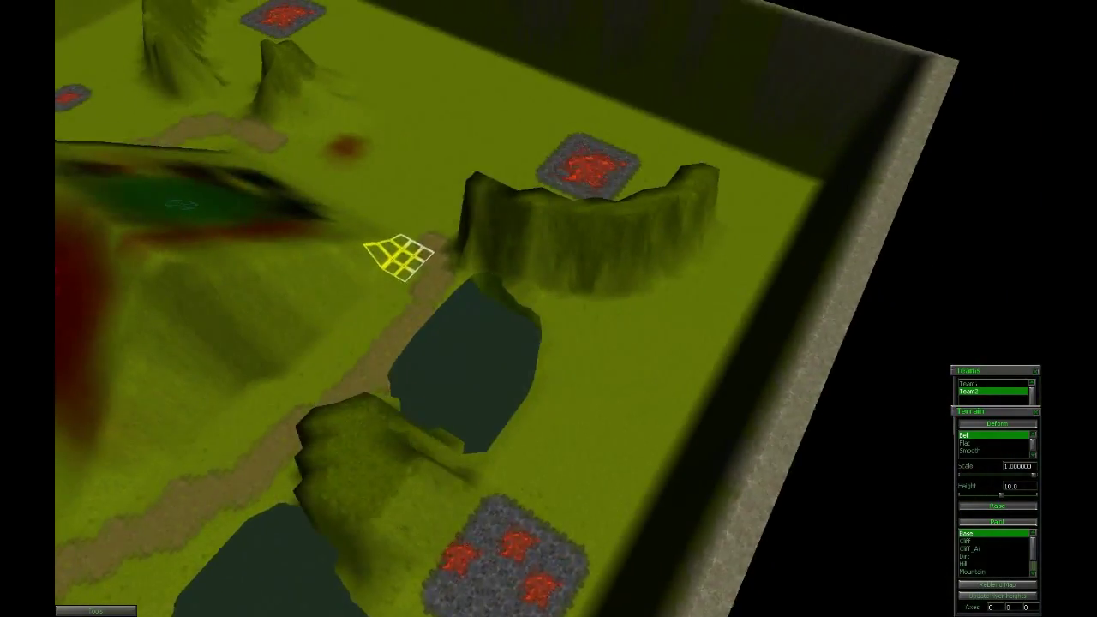
key("Escape")
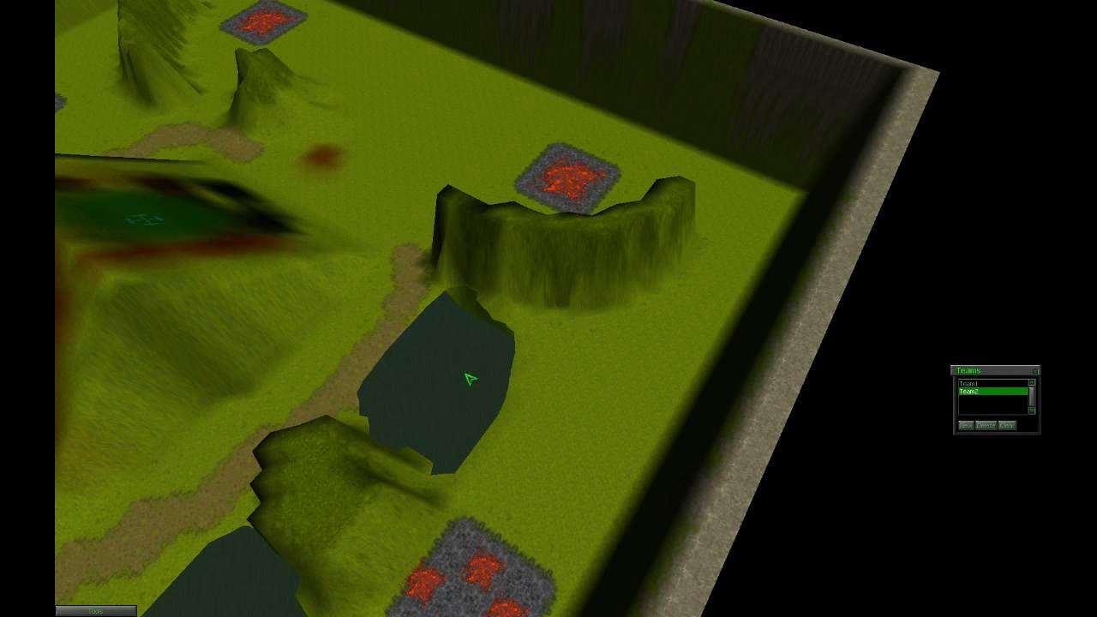
key("t")
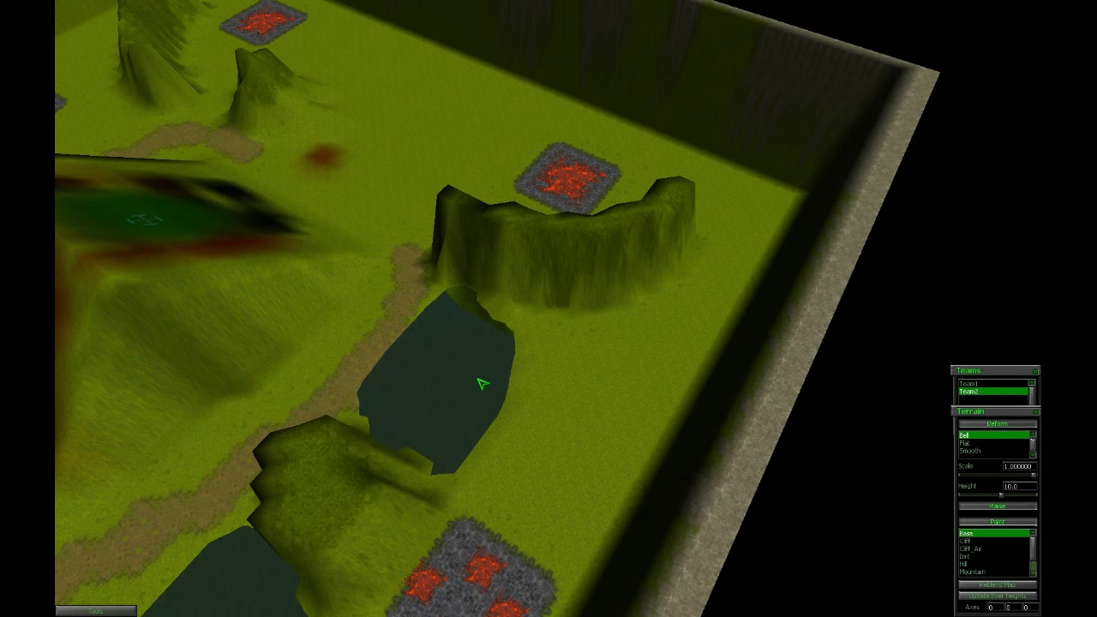
key("o")
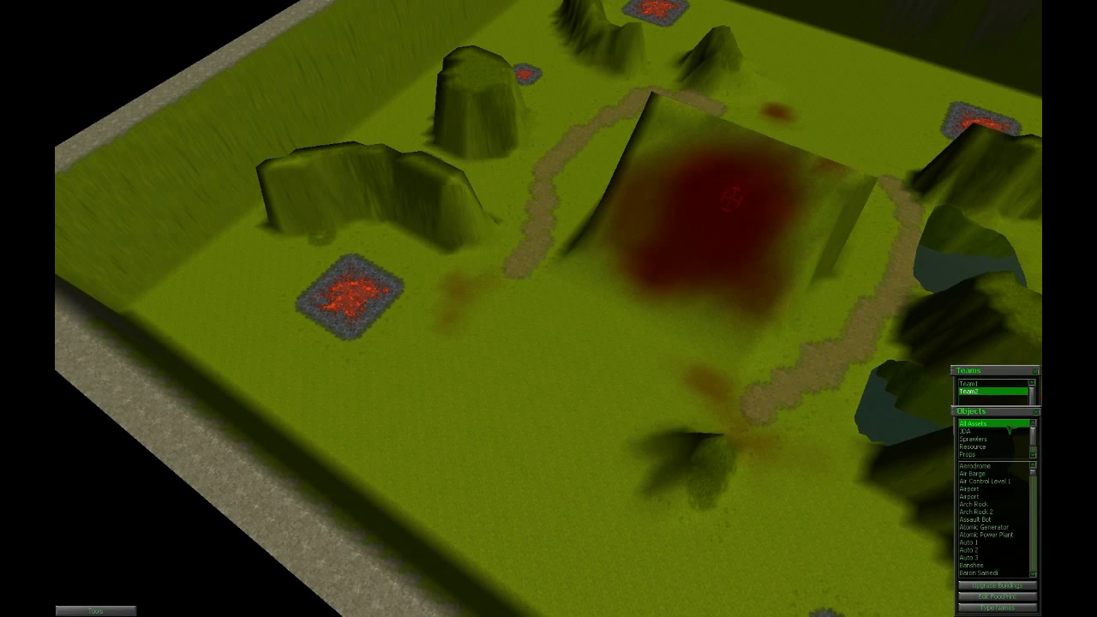
left_click(986, 393)
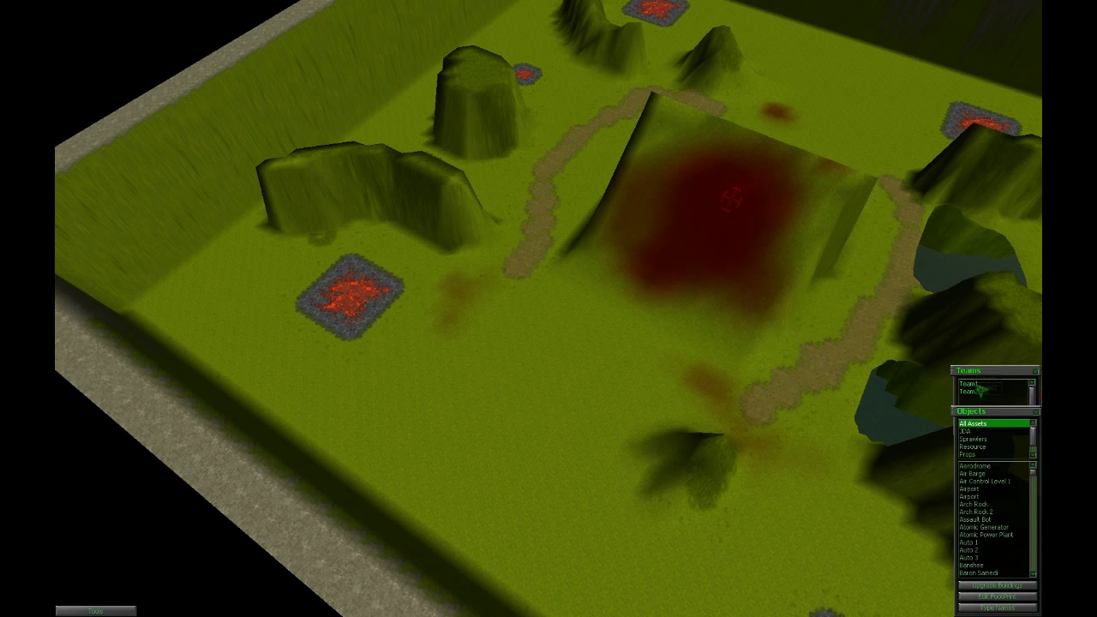
left_click_drag(992, 372, 882, 240)
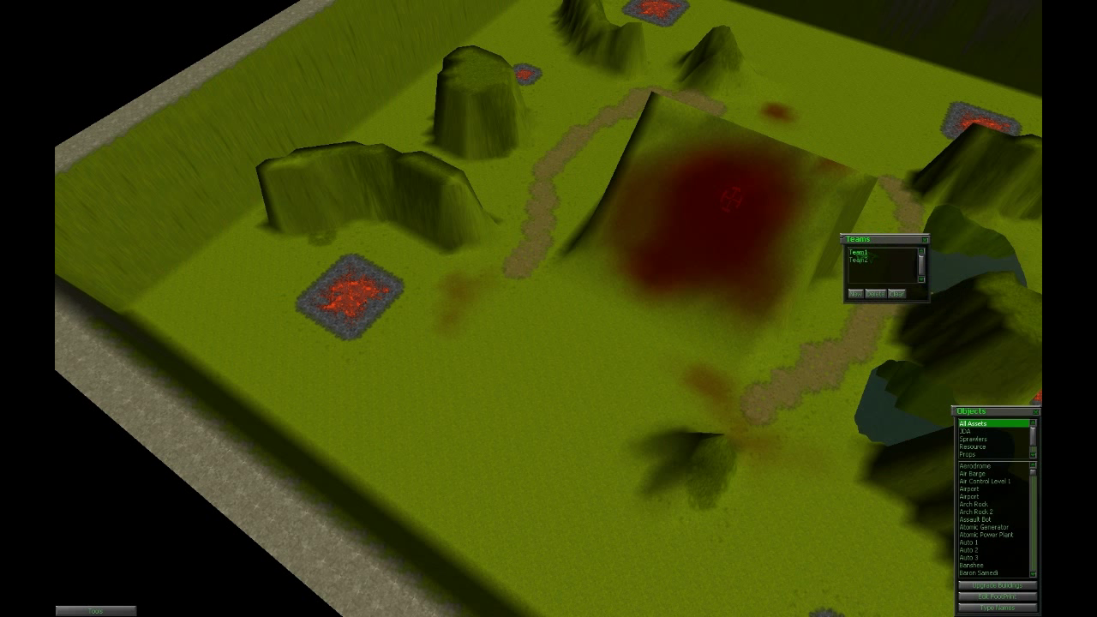
left_click(853, 252)
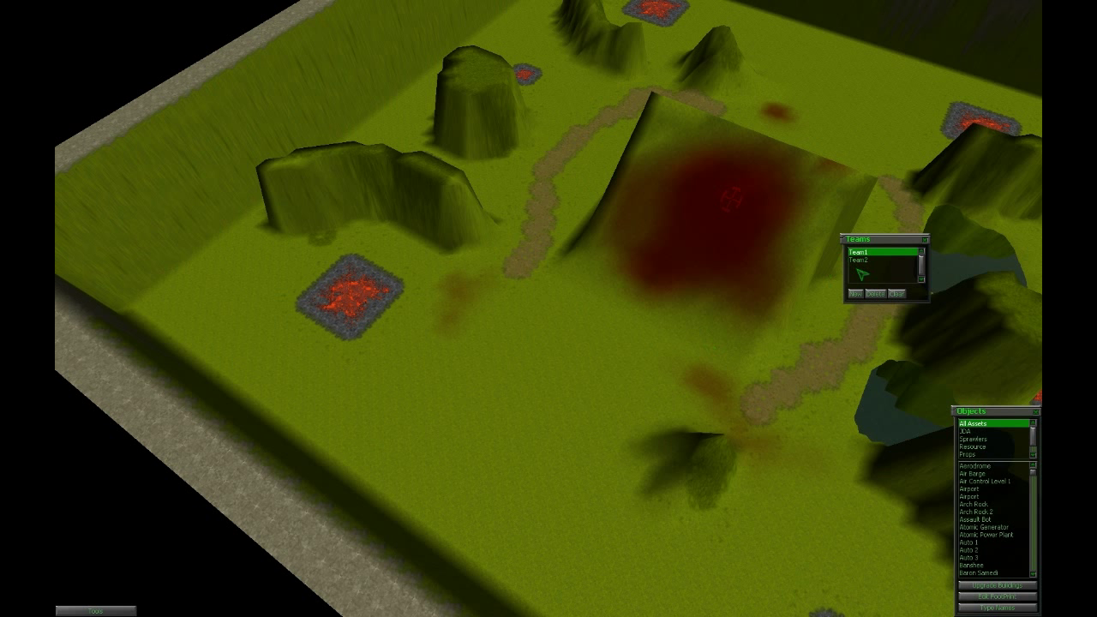
left_click(868, 276)
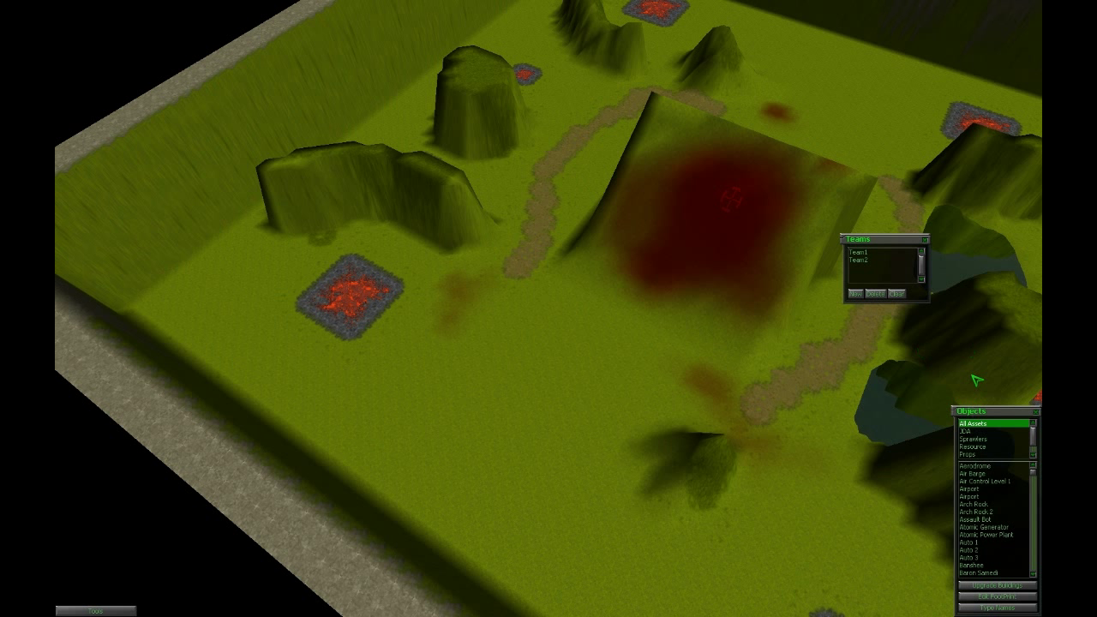
- Filter the placeable objects to the Resource category
scroll(973, 427, "up", 2)
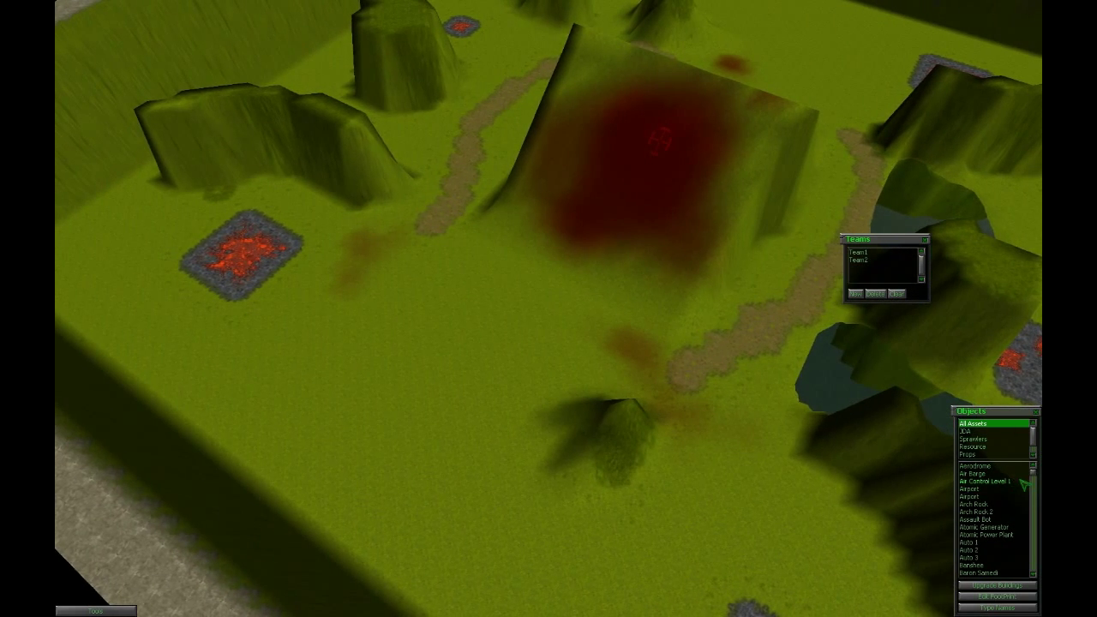
key("Right")
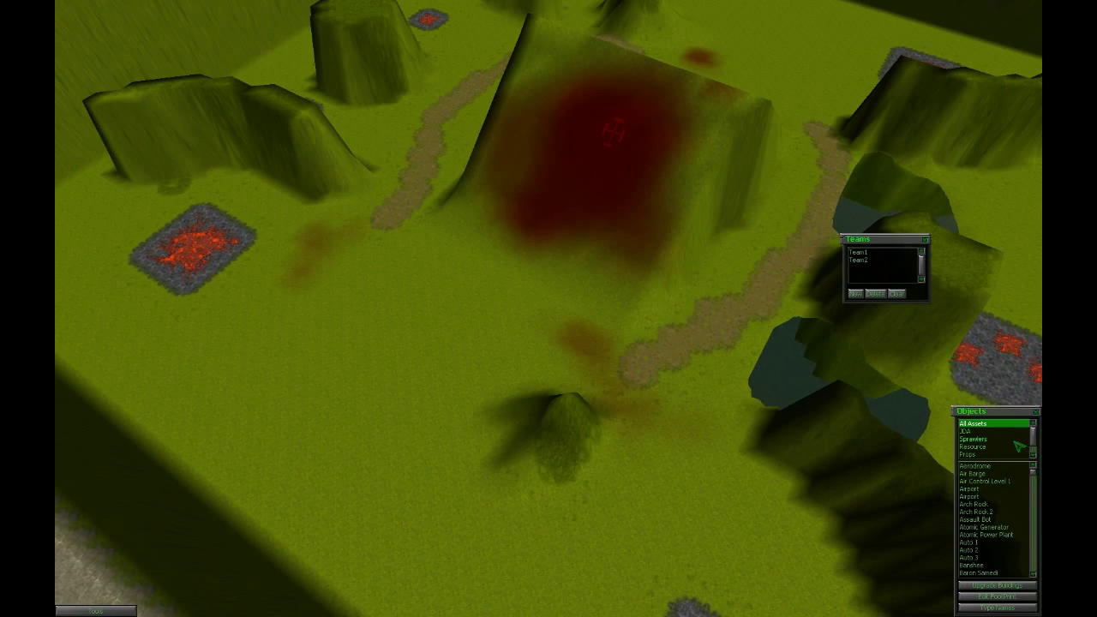
left_click(973, 446)
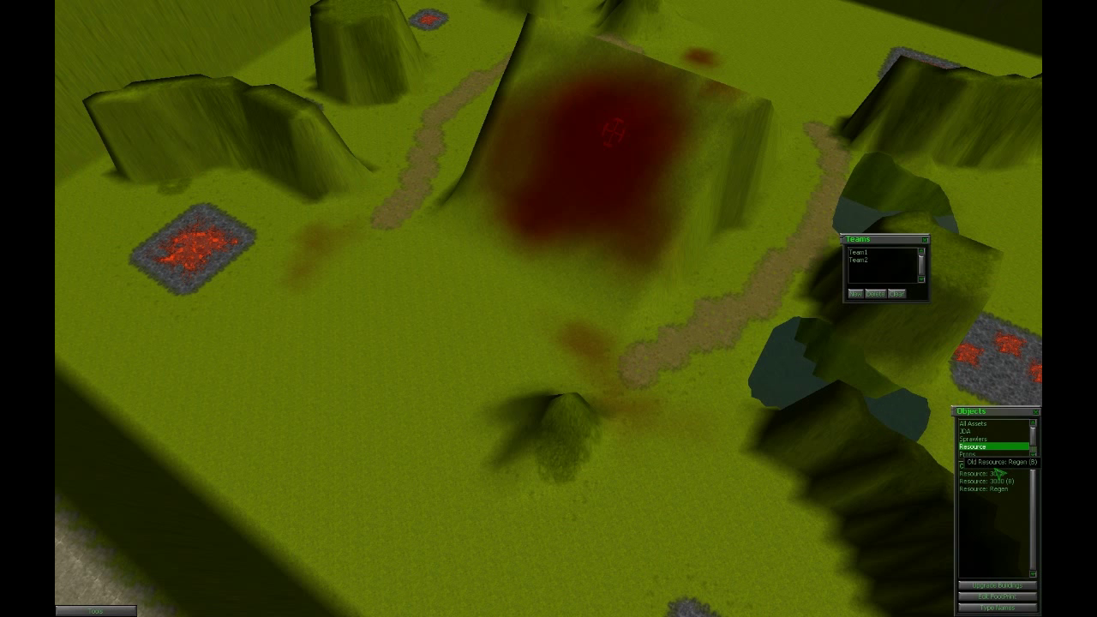
- Examine the lava patches around the map as locations for resource deposits
key("Right")
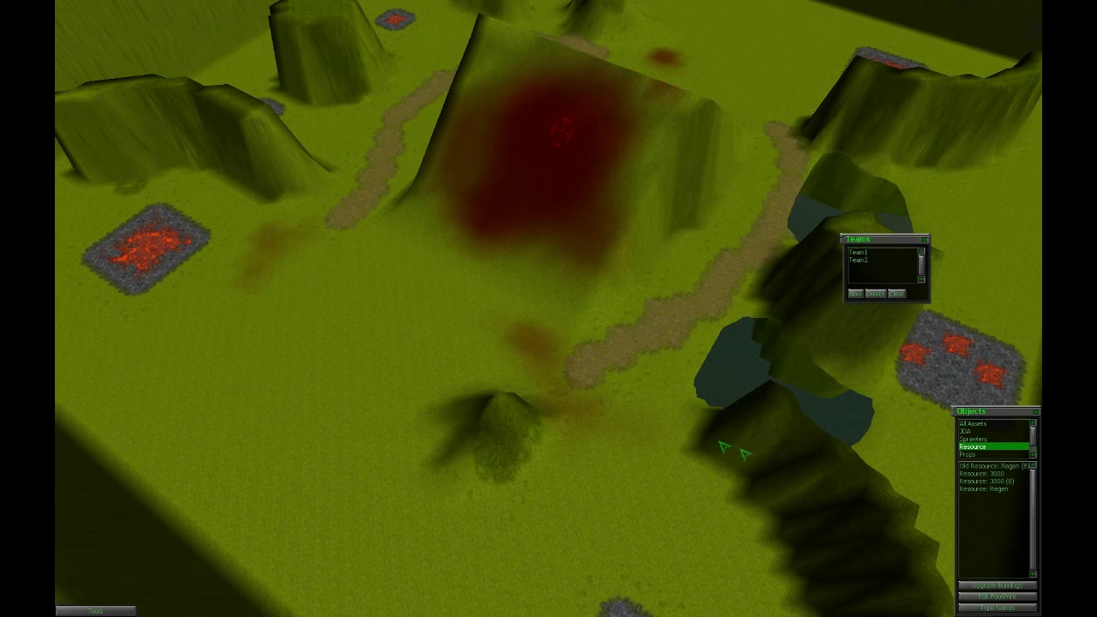
right_click_drag(584, 442, 590, 414)
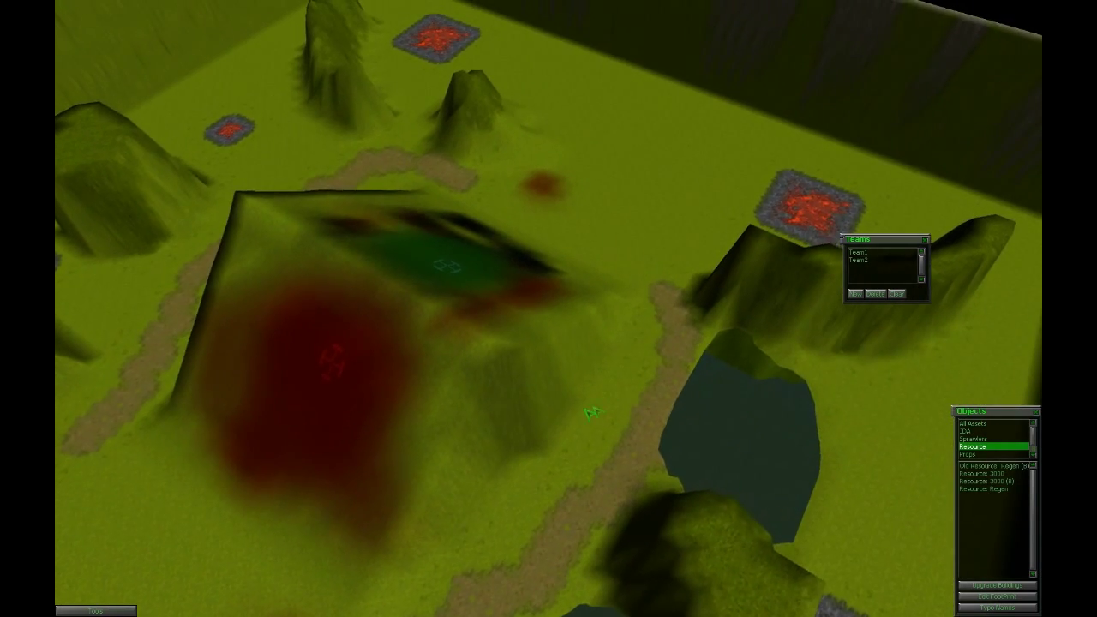
right_click_drag(657, 262, 660, 269)
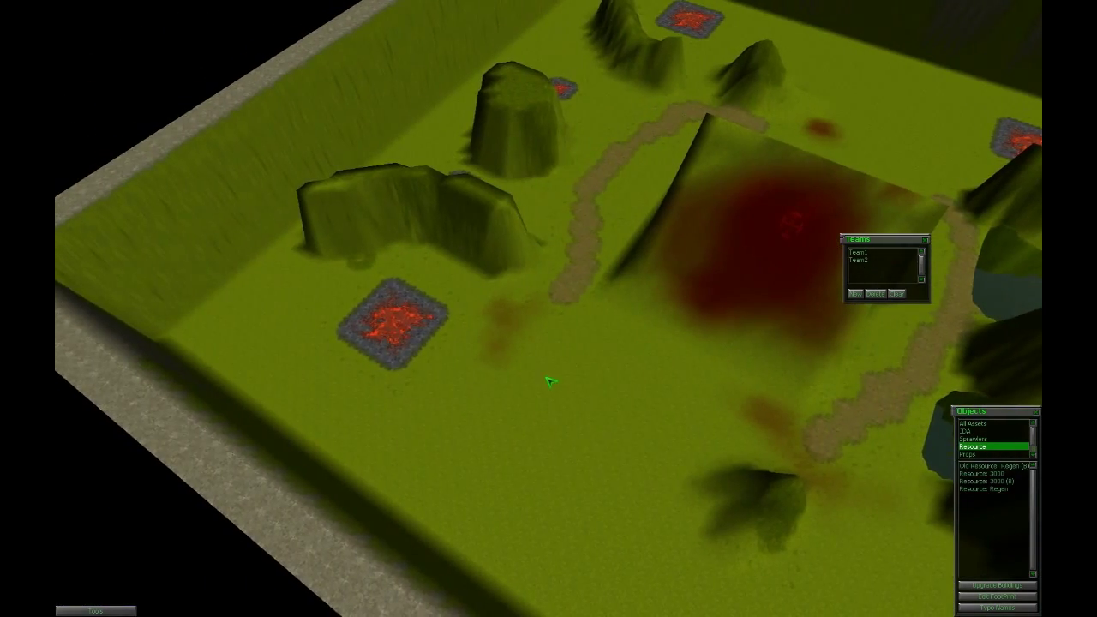
right_click_drag(551, 382, 540, 375)
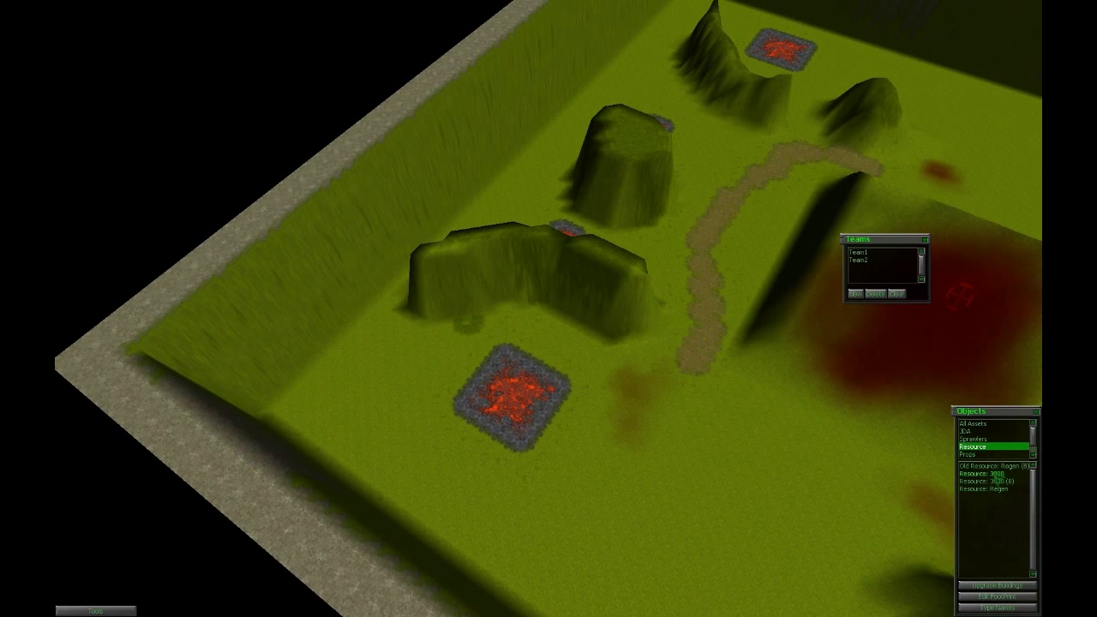
right_click_drag(553, 355, 544, 296)
key("Left")
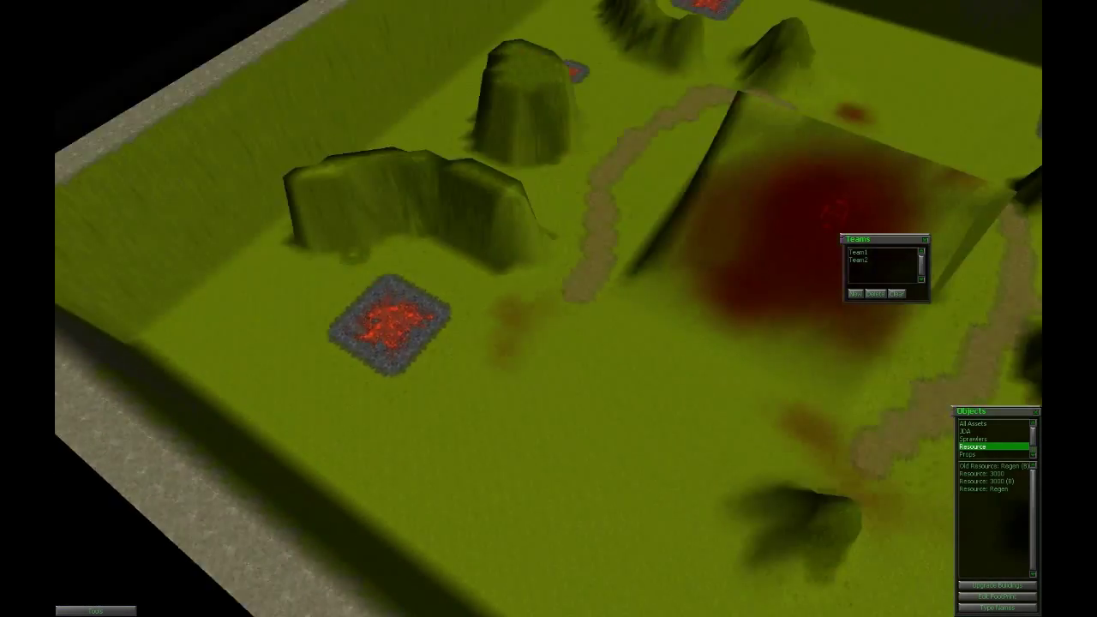
right_click_drag(355, 279, 403, 313)
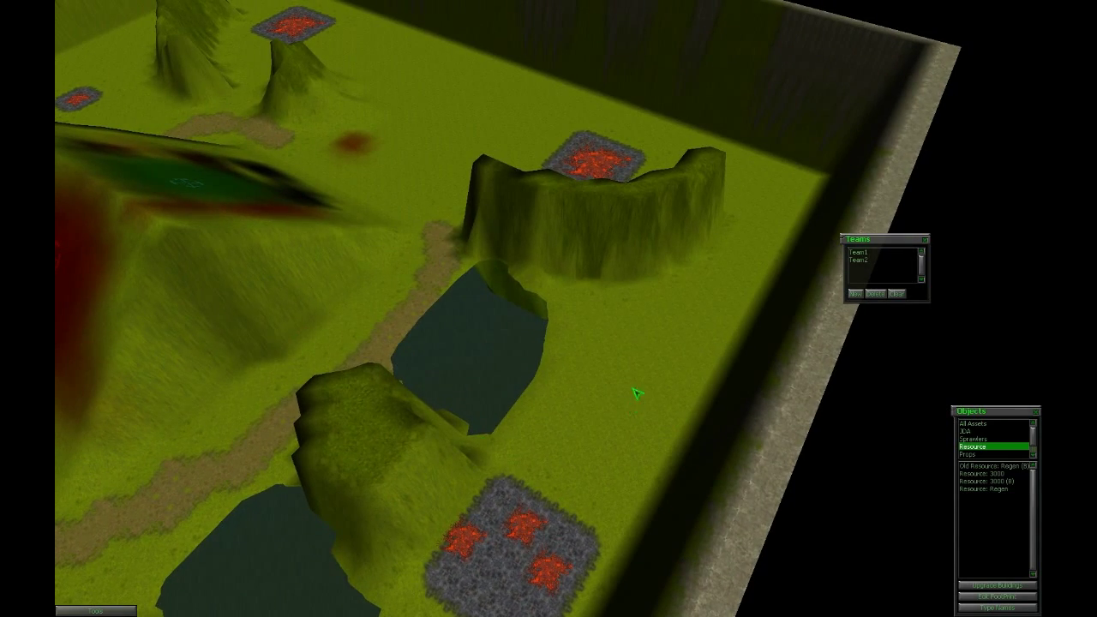
right_click_drag(186, 183, 832, 348)
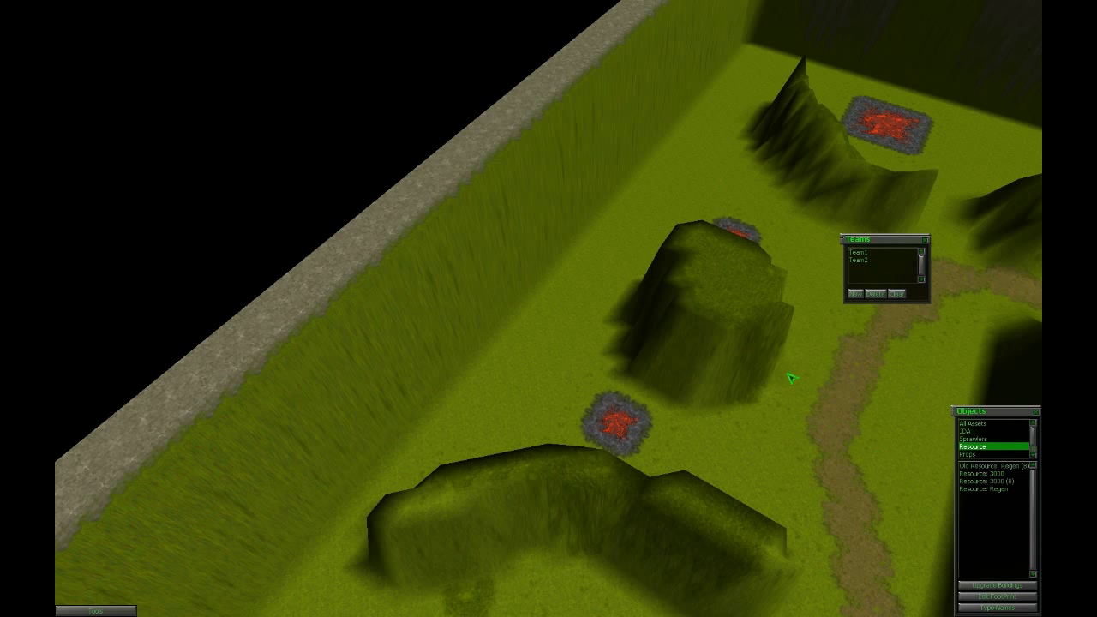
right_click_drag(791, 378, 768, 363)
right_click_drag(921, 360, 1019, 523)
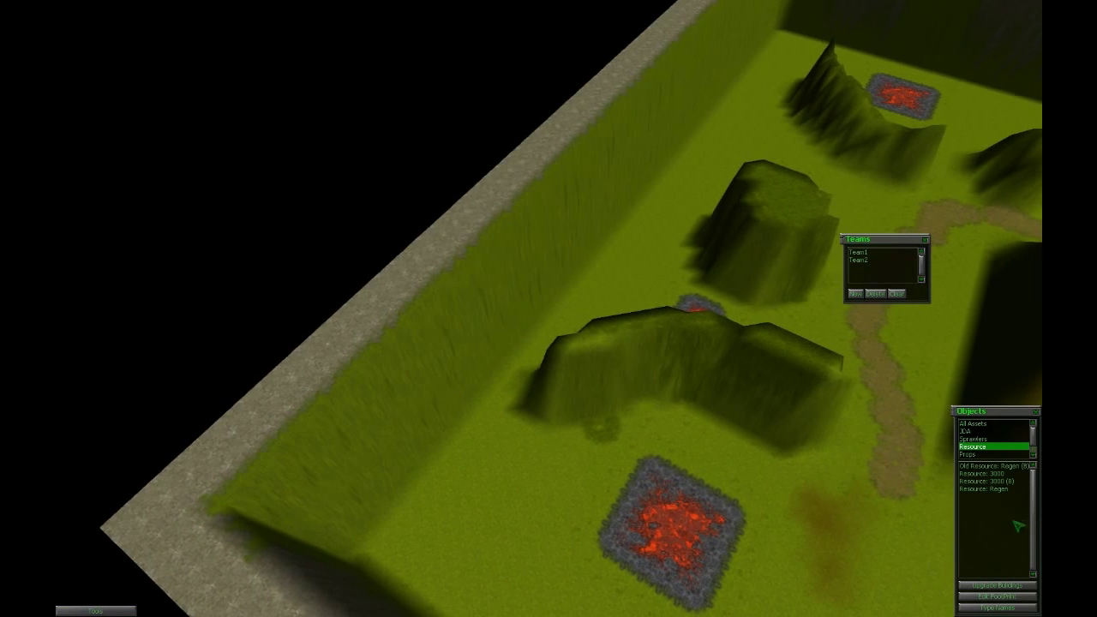
- Place Resource: 3000 deposits across the lava patch near the curved cliff, spreading them over its edges and centre
left_click(998, 474)
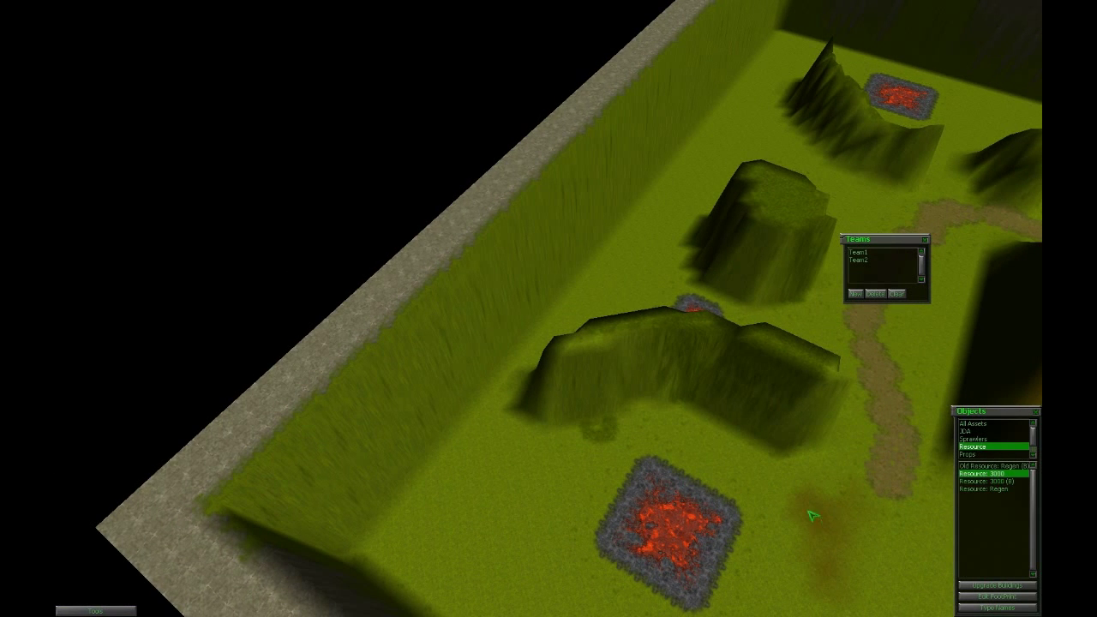
scroll(1015, 497, "up", 1)
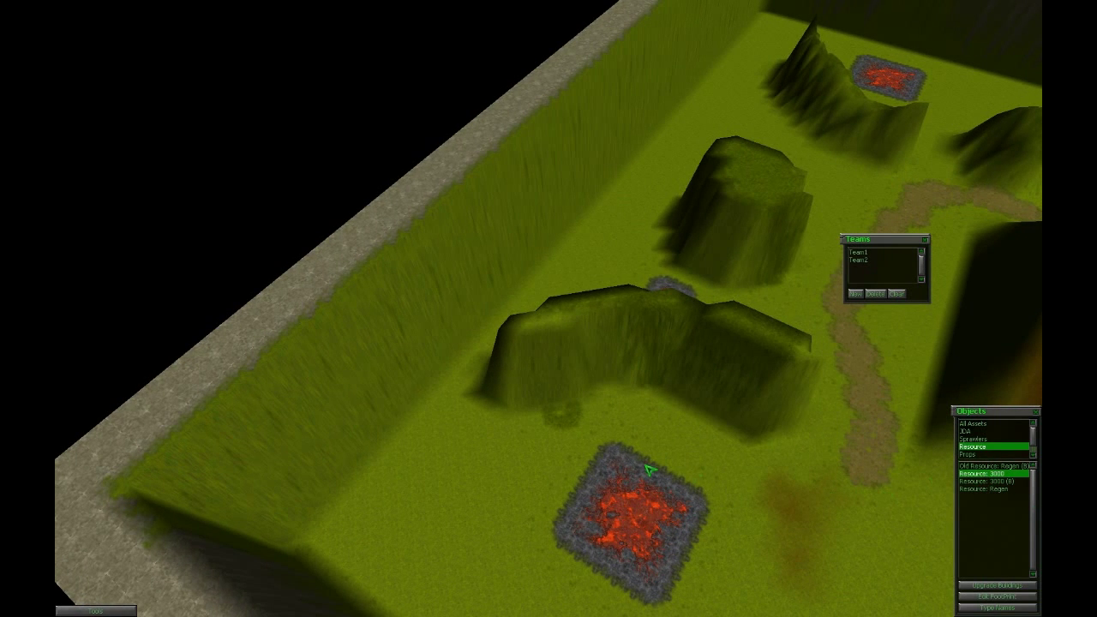
scroll(649, 470, "down", 2)
scroll(624, 475, "up", 3)
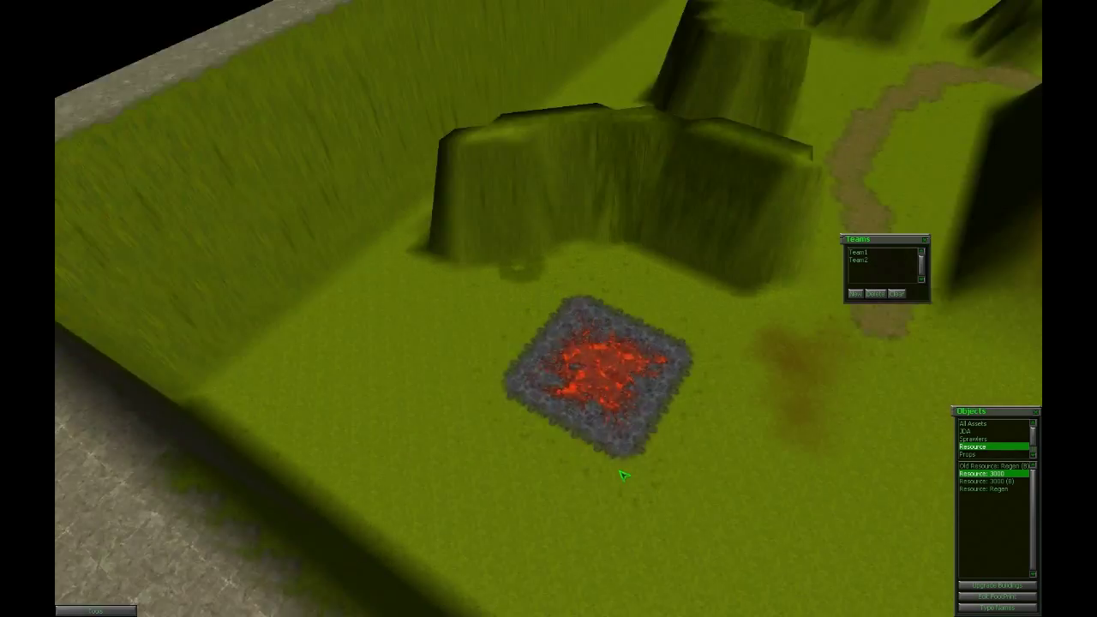
scroll(600, 455, "up", 5)
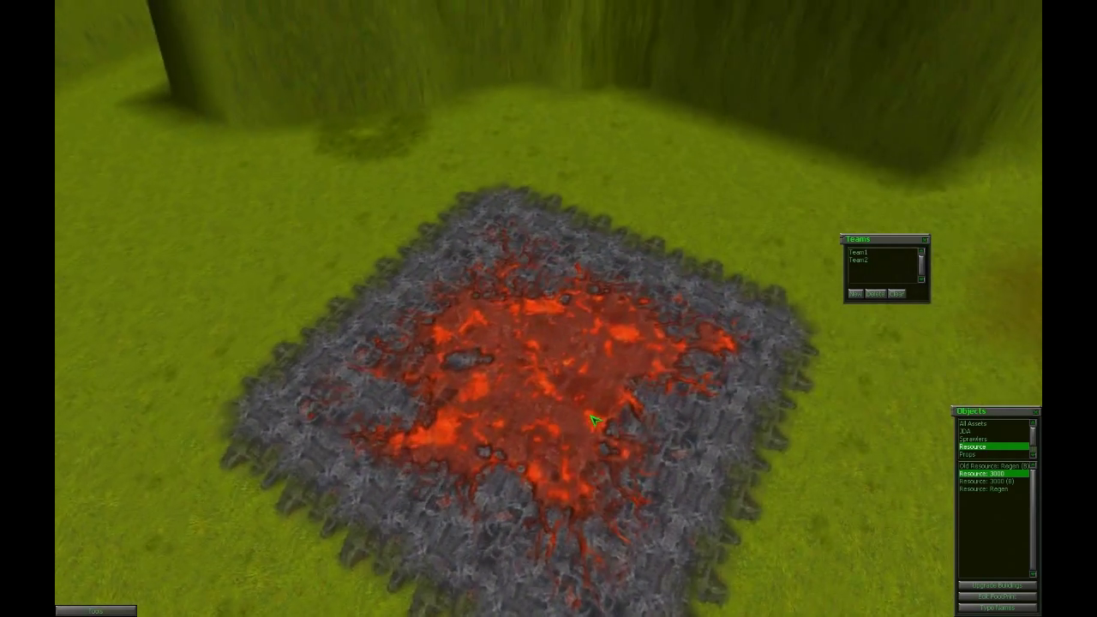
scroll(594, 420, "down", 2)
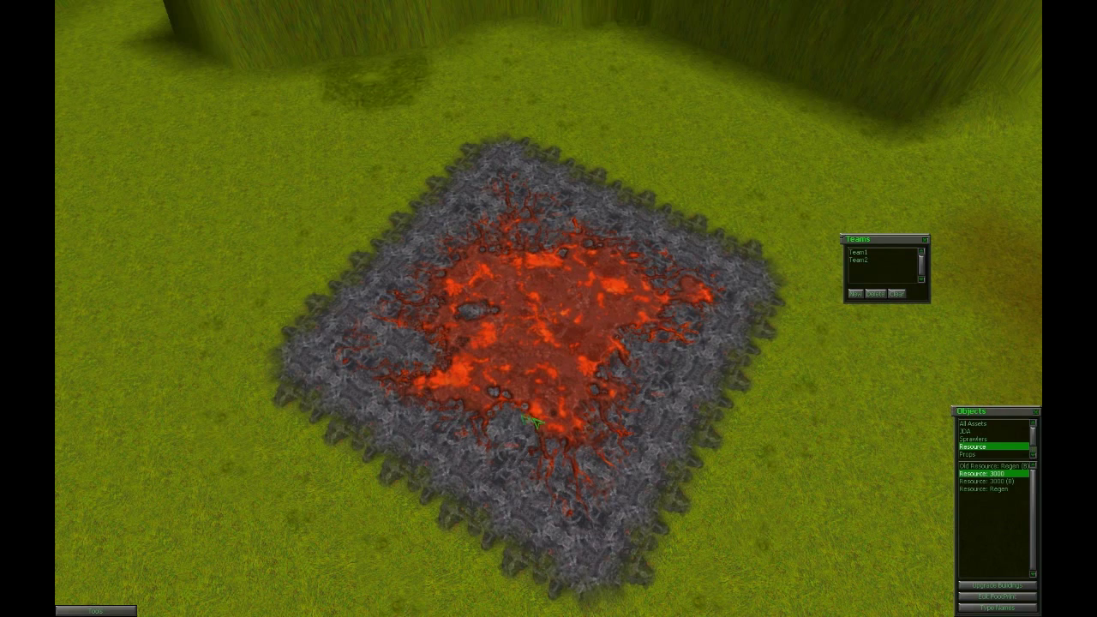
middle_click_drag(509, 409, 536, 416)
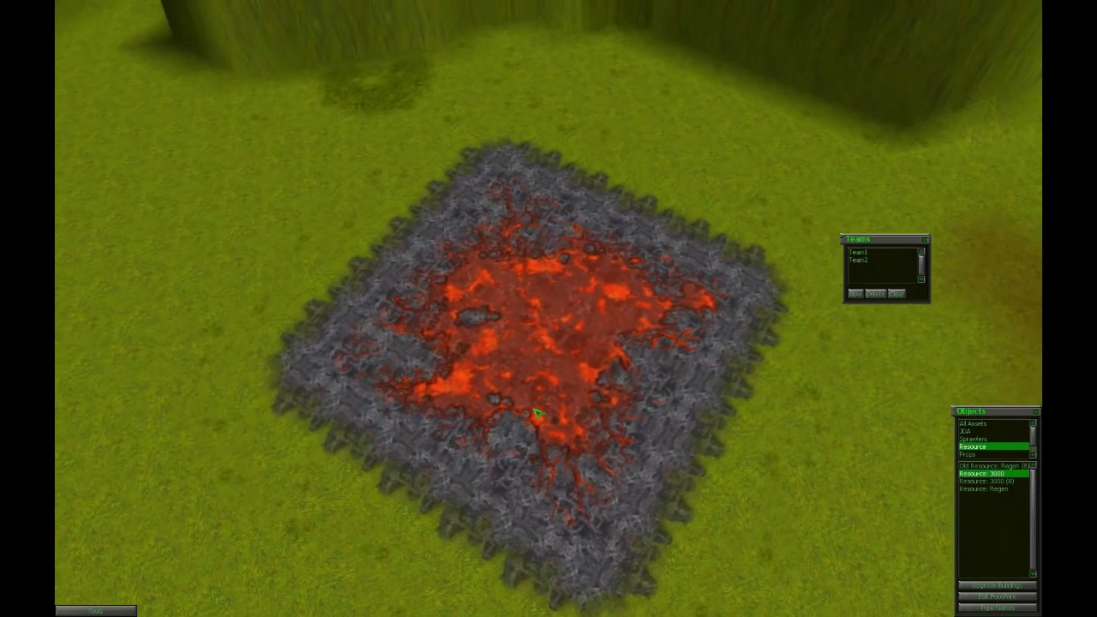
left_click(507, 206)
left_click(570, 237)
left_click(655, 274)
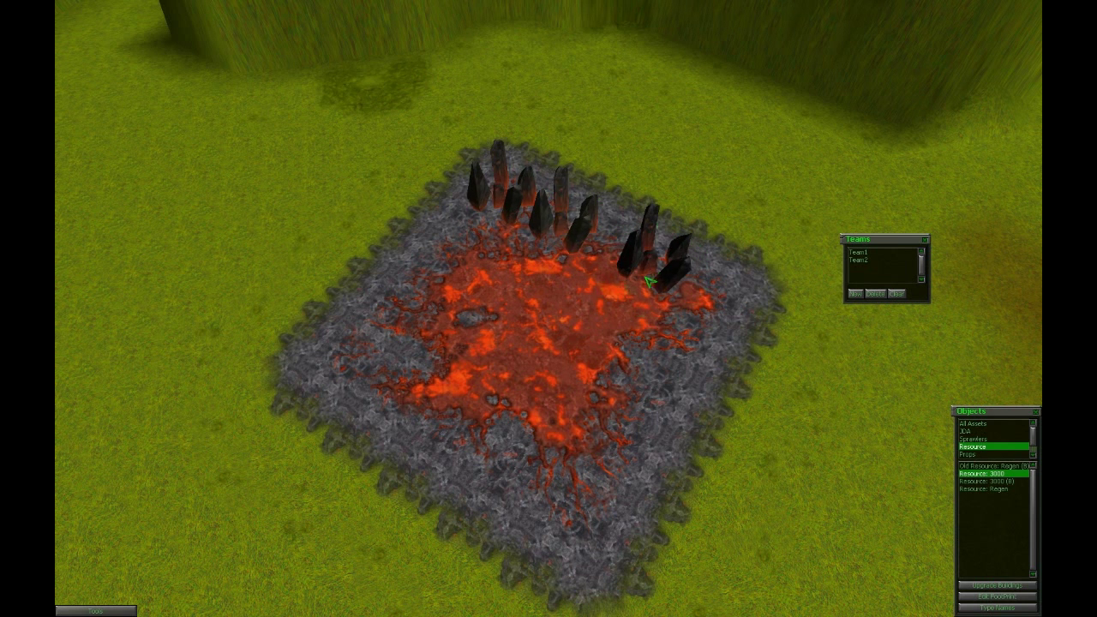
left_click(548, 284)
left_click(464, 252)
left_click(416, 297)
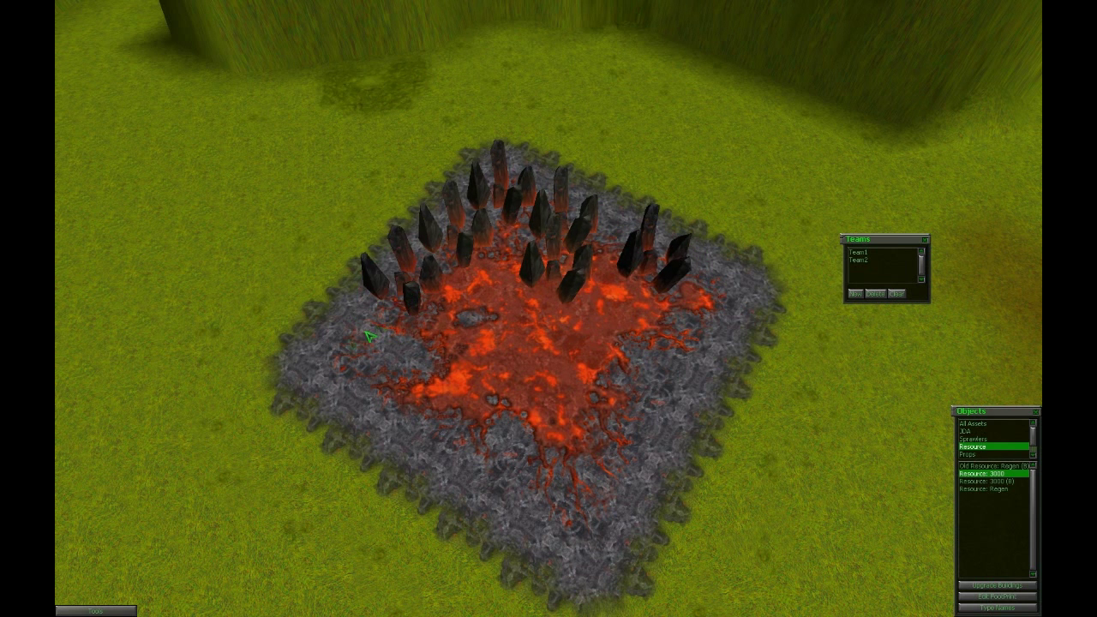
left_click(368, 338)
left_click(420, 388)
left_click(480, 310)
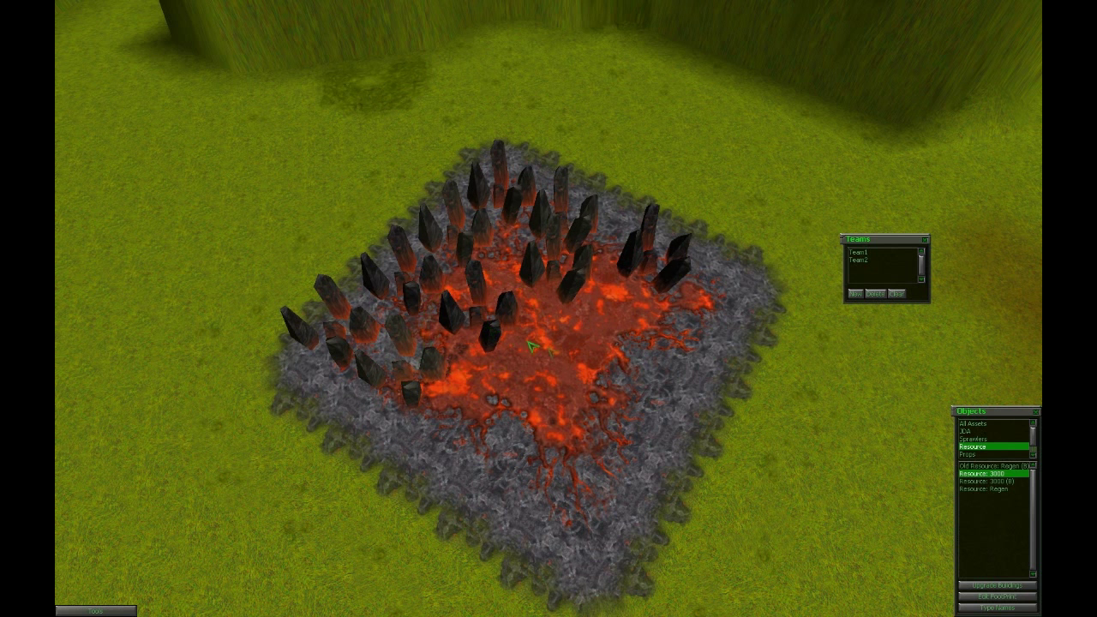
left_click(579, 342)
left_click(507, 411)
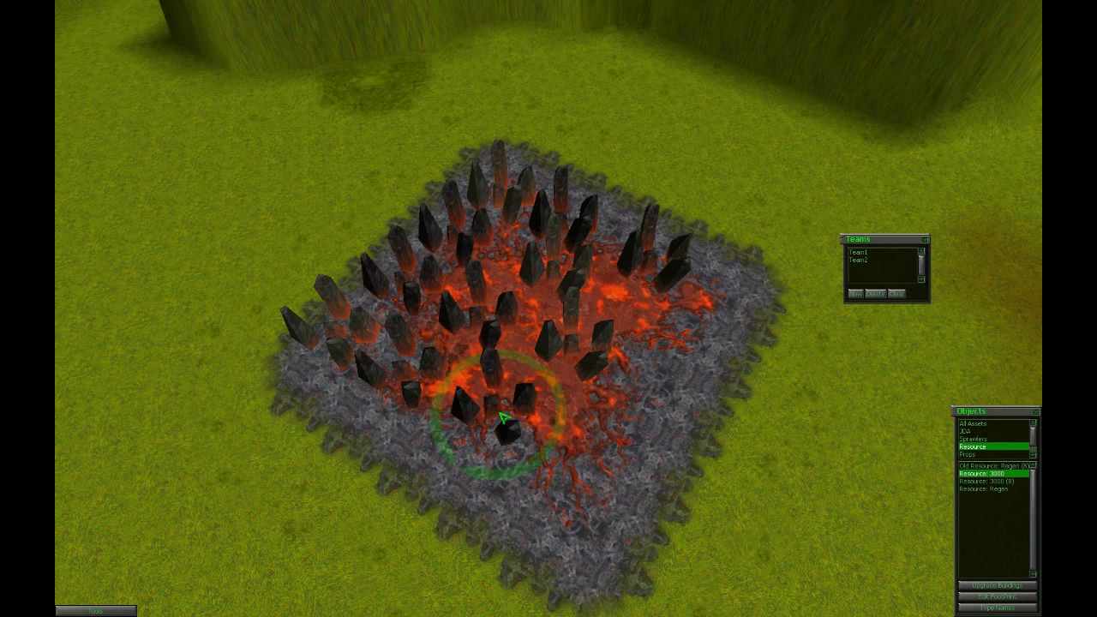
left_click(570, 455)
left_click(643, 413)
left_click(679, 358)
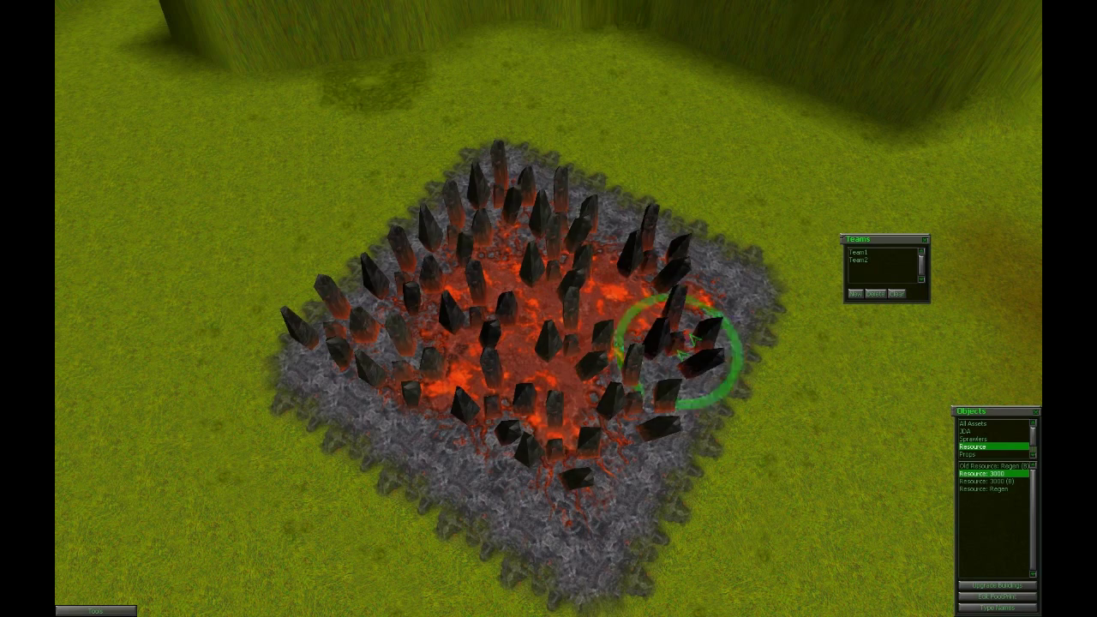
left_click(722, 310)
left_click(632, 315)
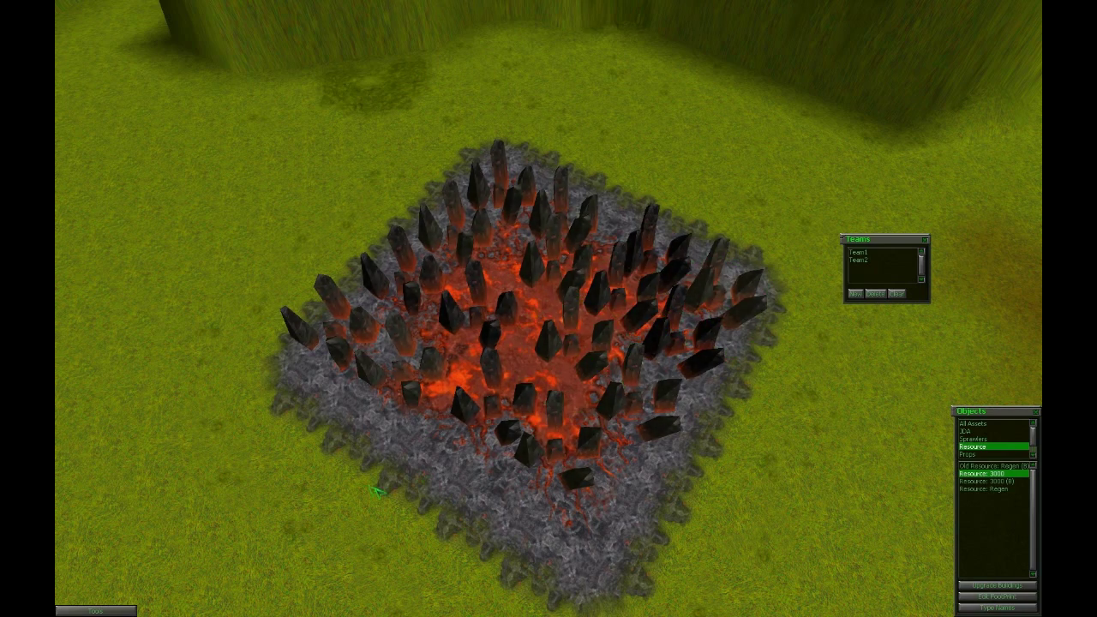
- Save the mission as My First Map - Tutorial with the placed deposits and dismiss the Mission Load Errors report
scroll(385, 433, "down", 3)
scroll(380, 424, "up", 8)
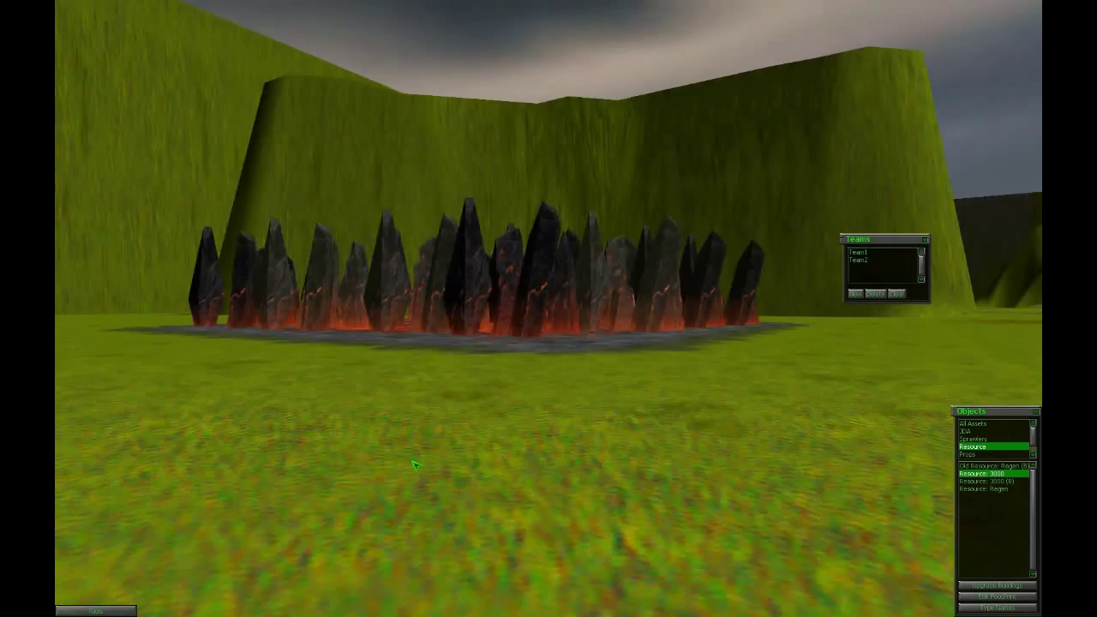
middle_click_drag(414, 463, 422, 469)
scroll(423, 472, "down", 5)
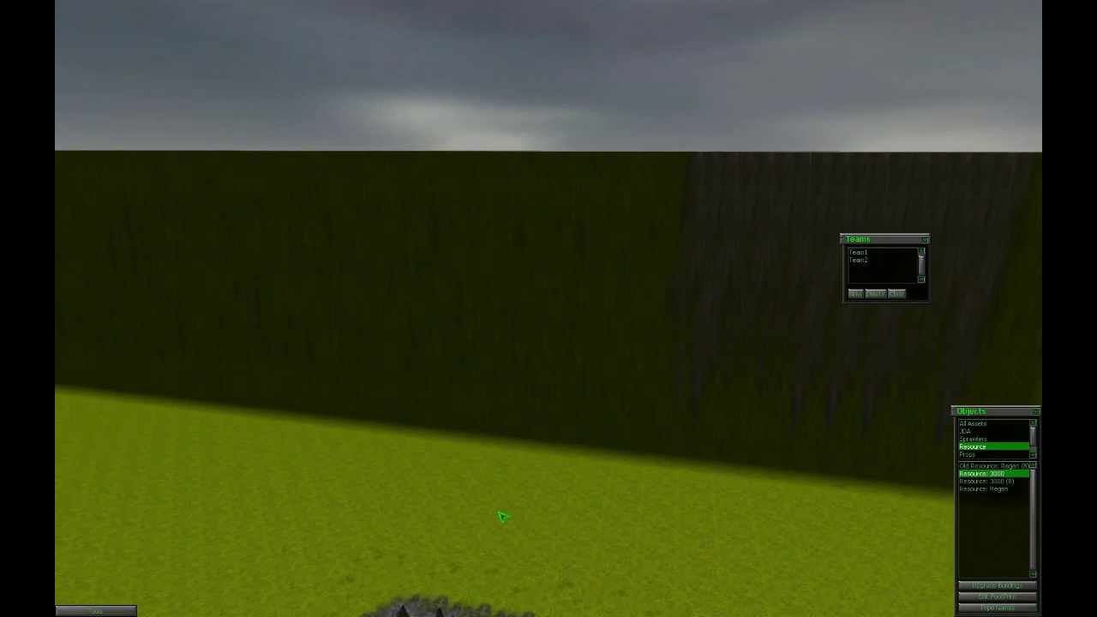
scroll(552, 314, "down", 5)
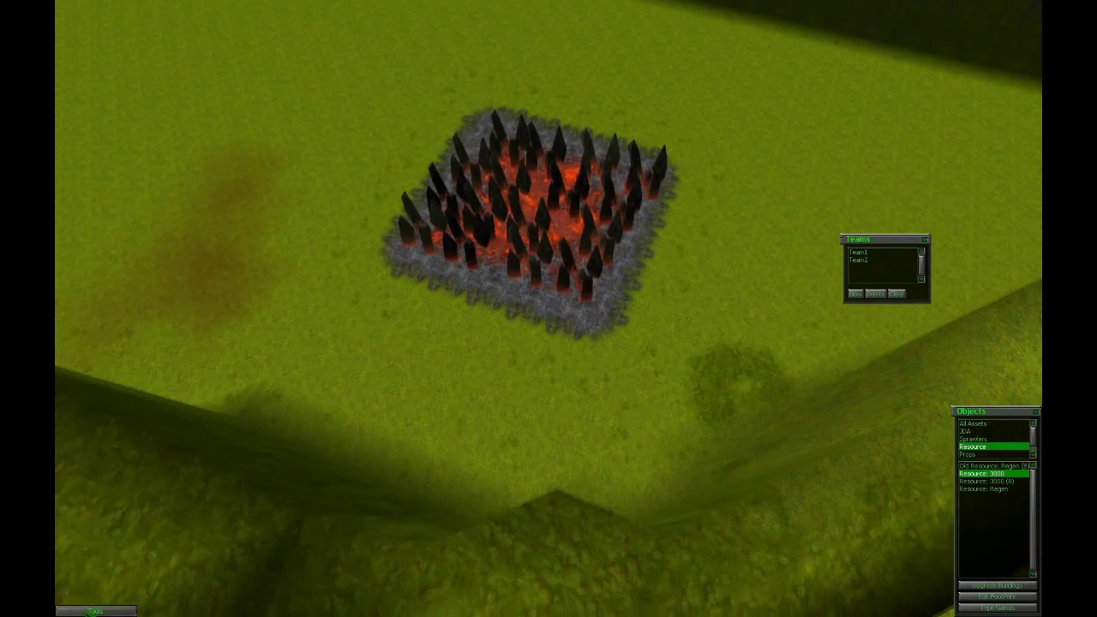
left_click(94, 611)
left_click(92, 458)
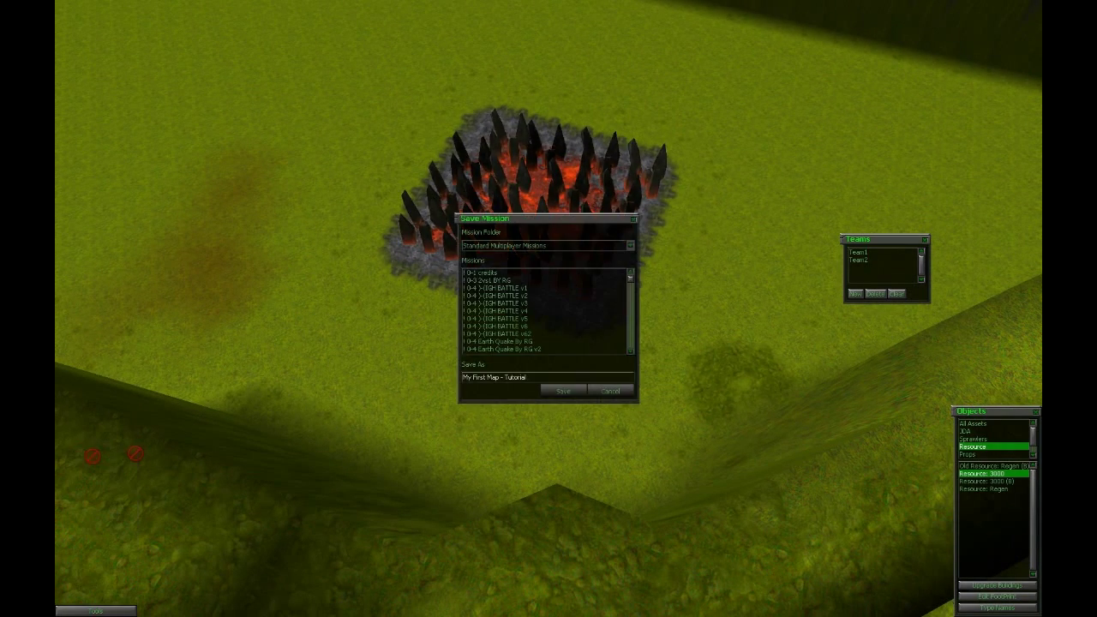
left_click(562, 391)
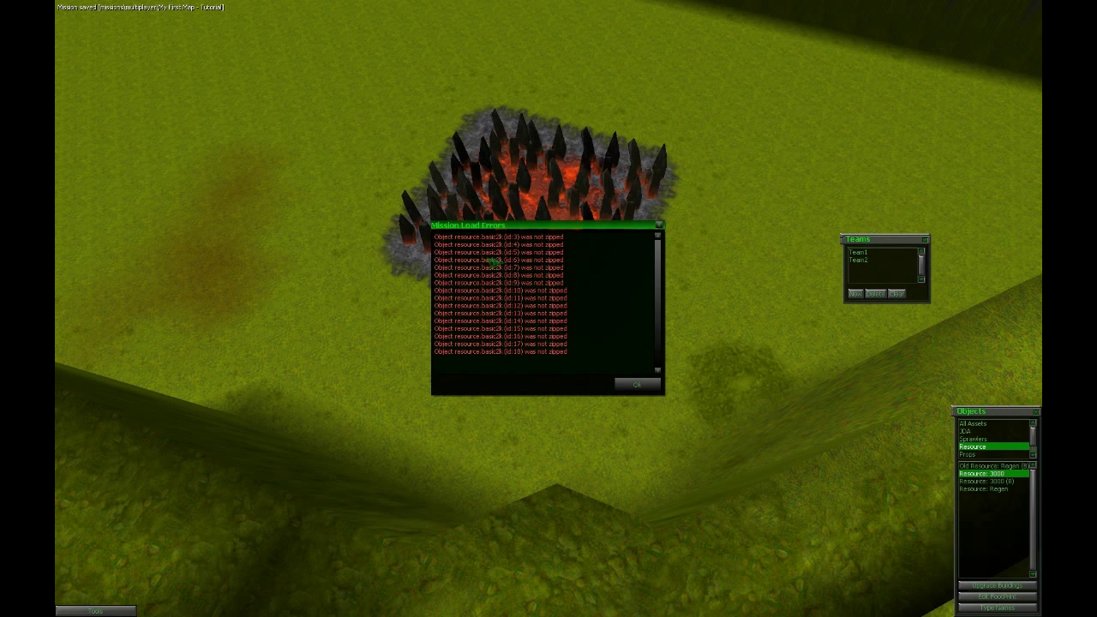
left_click_drag(519, 228, 332, 266)
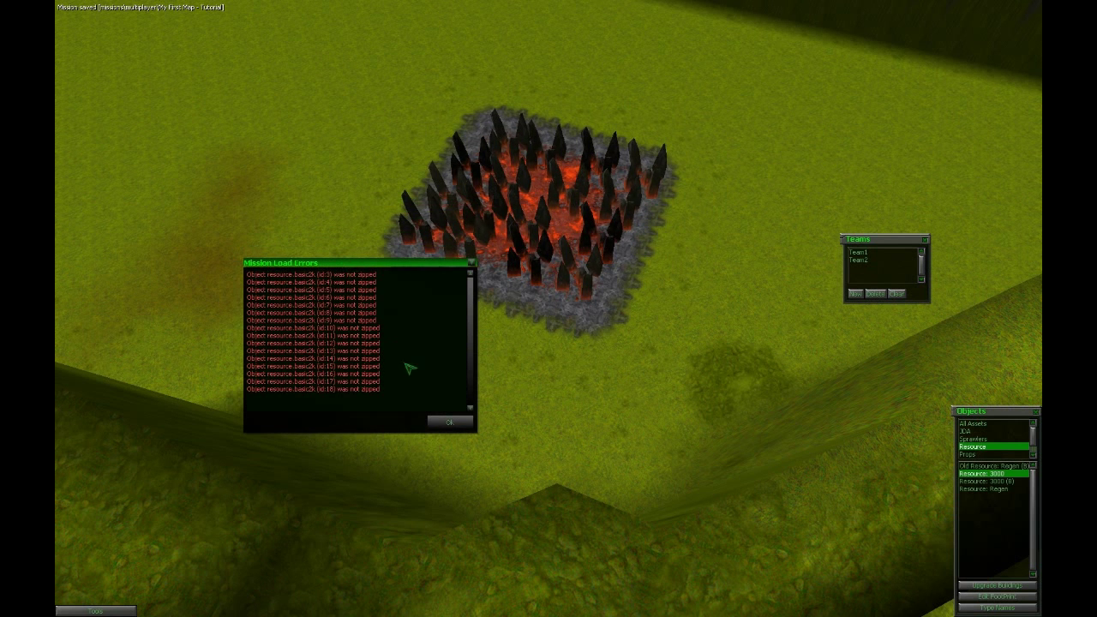
left_click(451, 423)
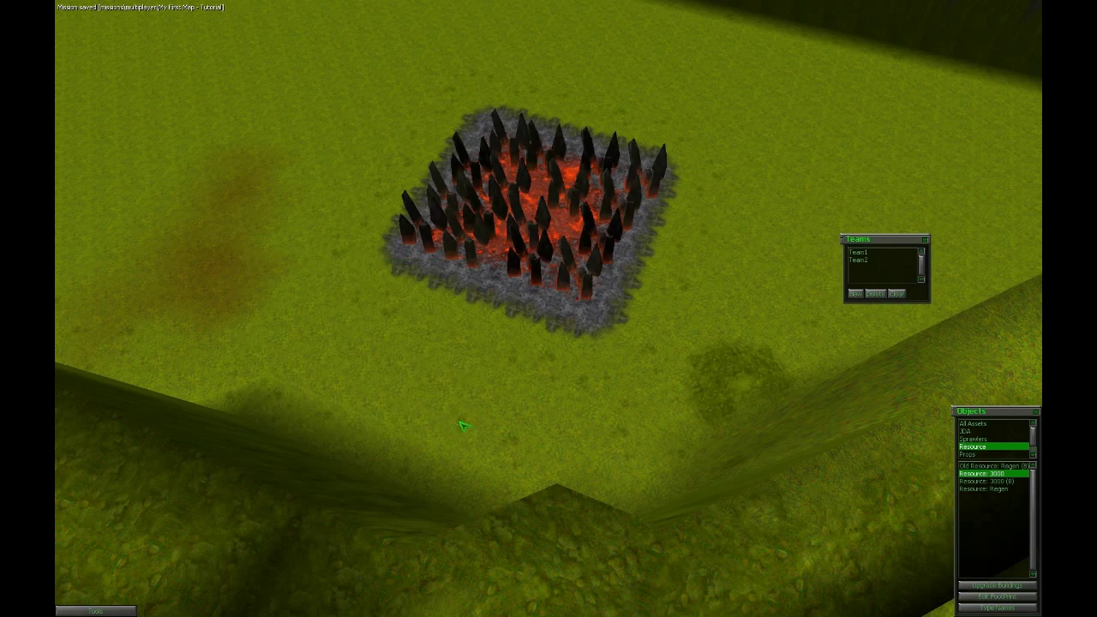
- Zip all the resource deposits on the lava patch to the grid together, leaving them deselected
scroll(470, 341, "up", 5)
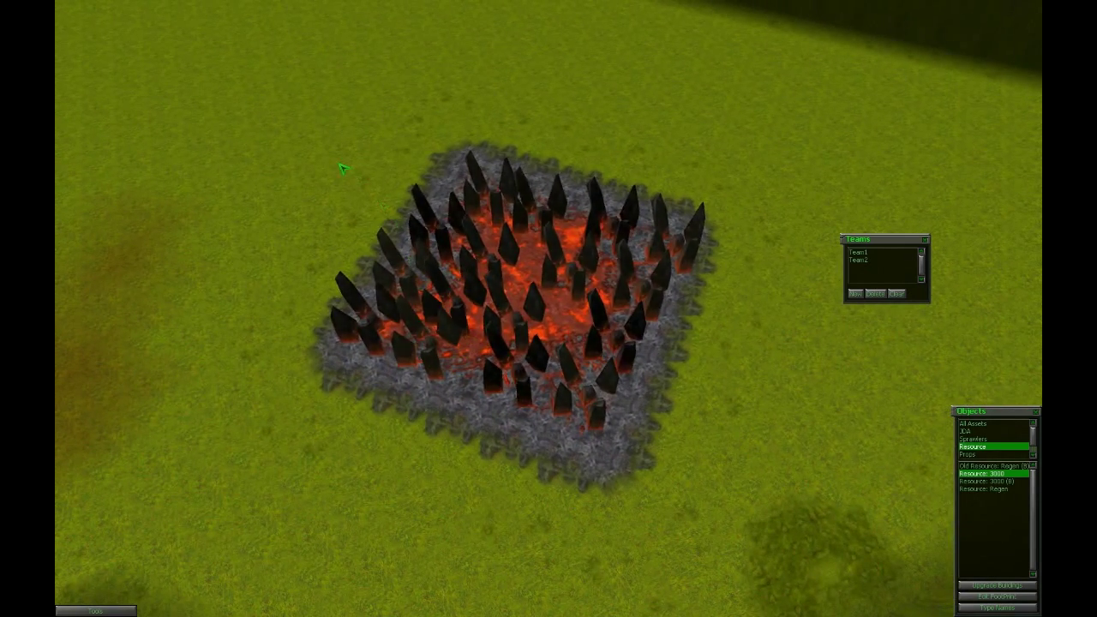
left_click_drag(208, 86, 837, 518)
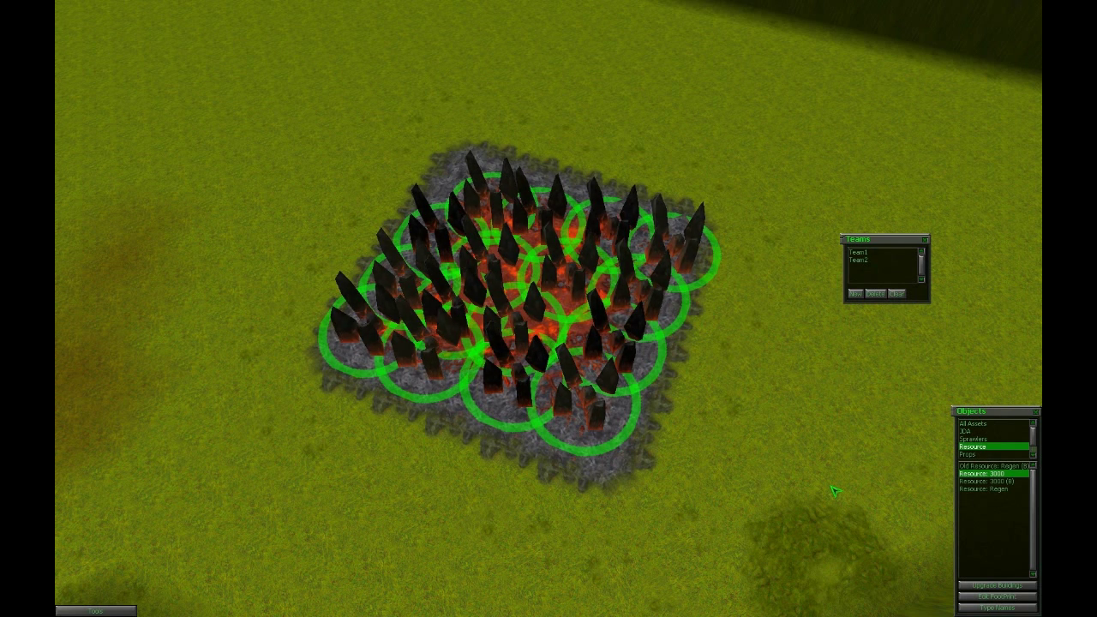
key("r")
key("r")
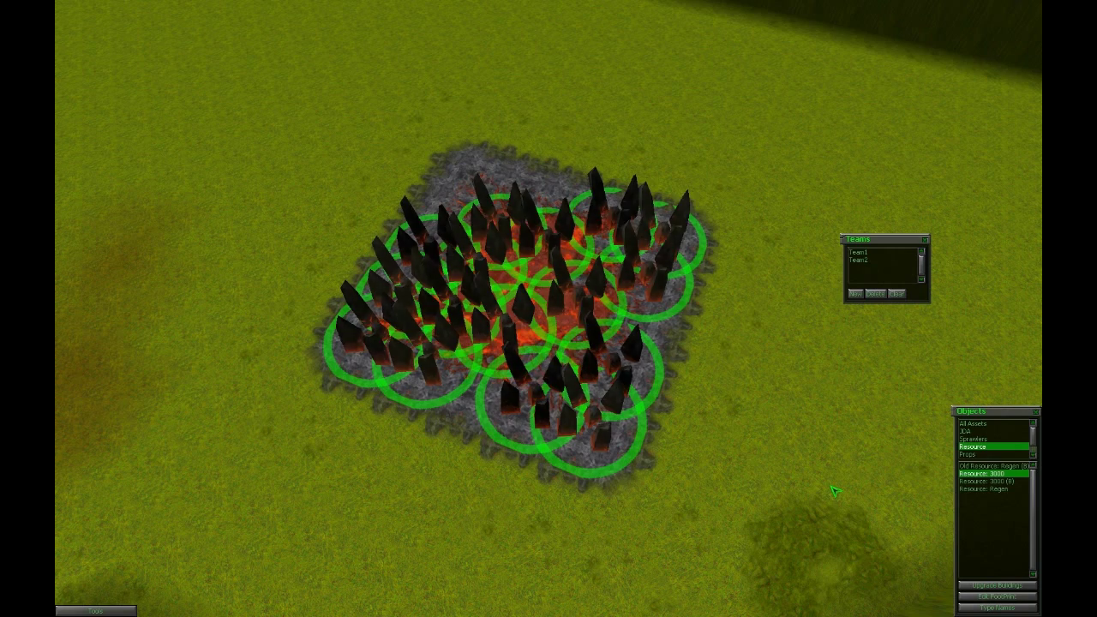
left_click(391, 427)
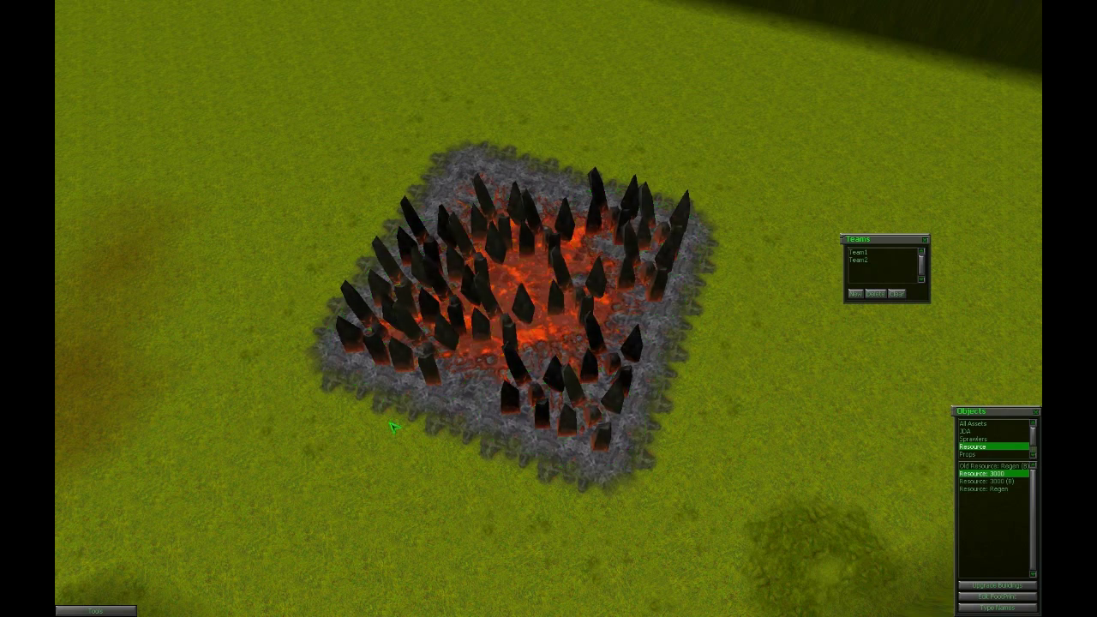
- Save the mission again under My First Map - Tutorial with the zipped deposits
middle_click_drag(419, 468, 287, 522)
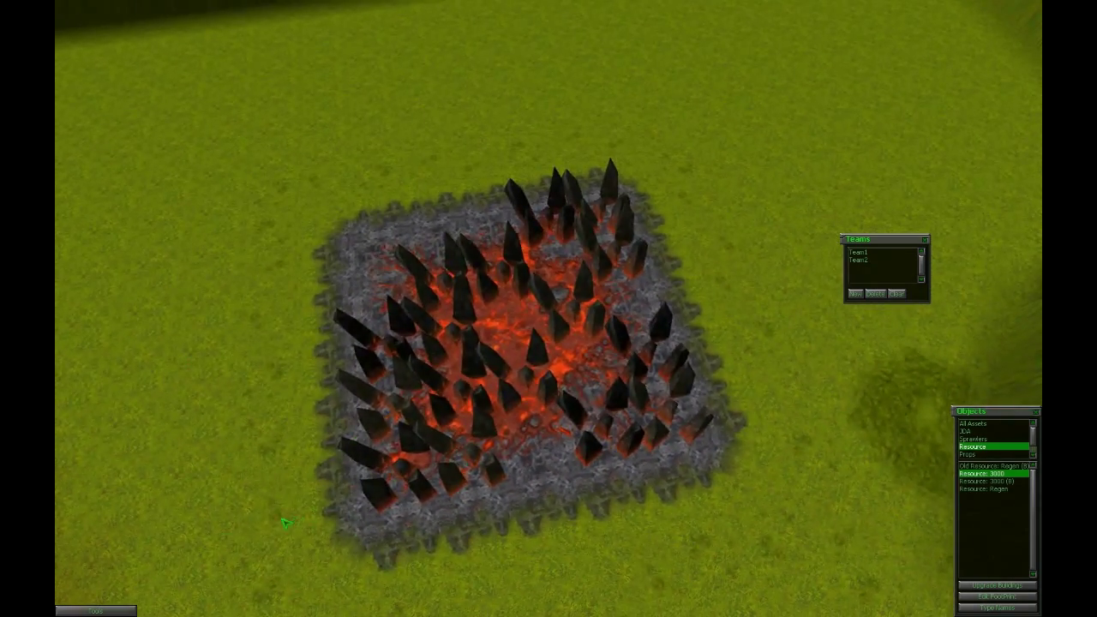
scroll(286, 522, "down", 2)
left_click(96, 611)
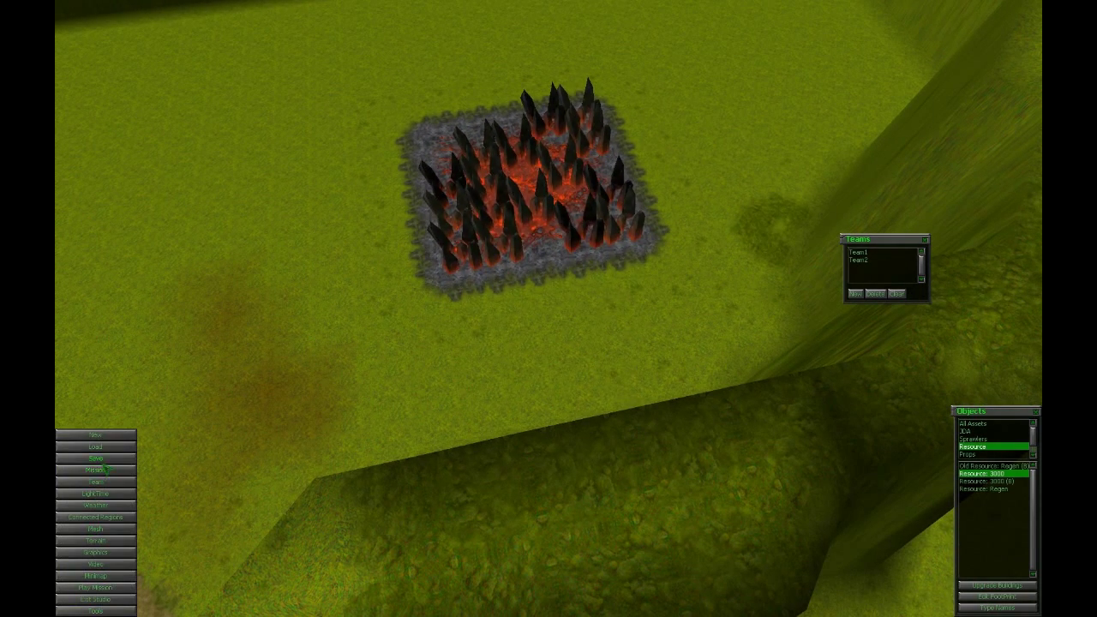
left_click(101, 460)
left_click(547, 392)
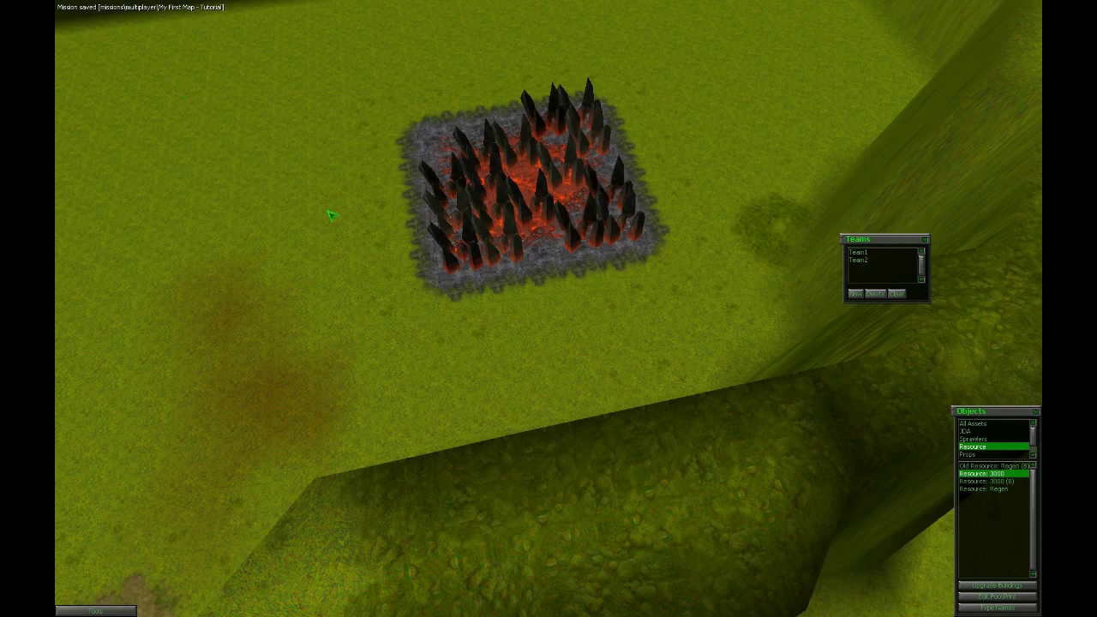
- Fill the remaining gaps on the lava patch with more Resource: 3000 deposits, including its empty far corner
scroll(478, 326, "up", 2)
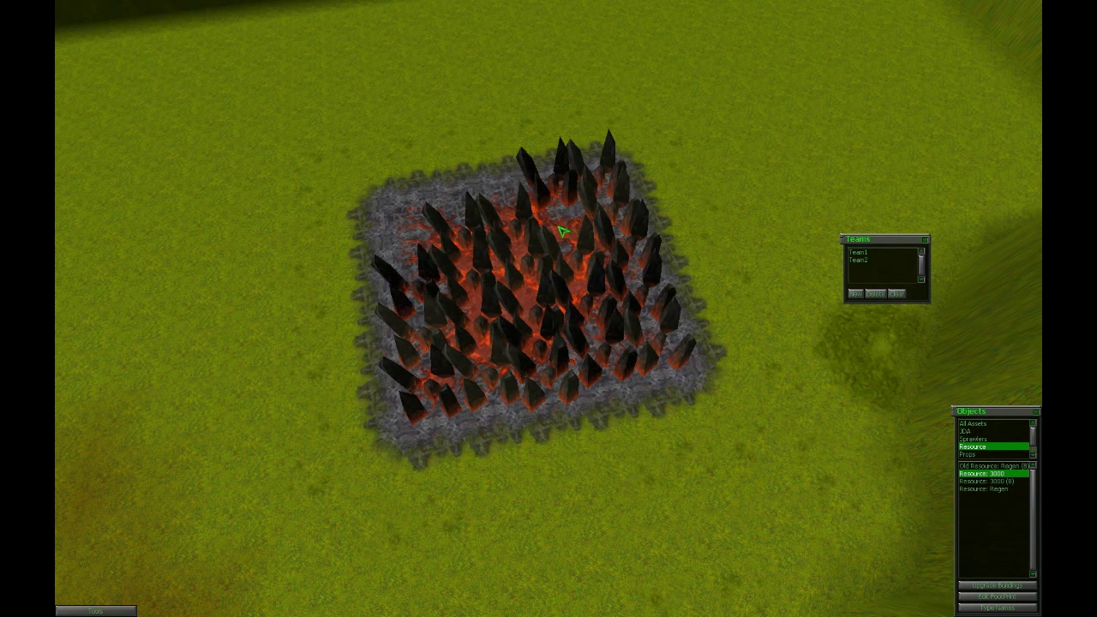
left_click(501, 207)
left_click(458, 209)
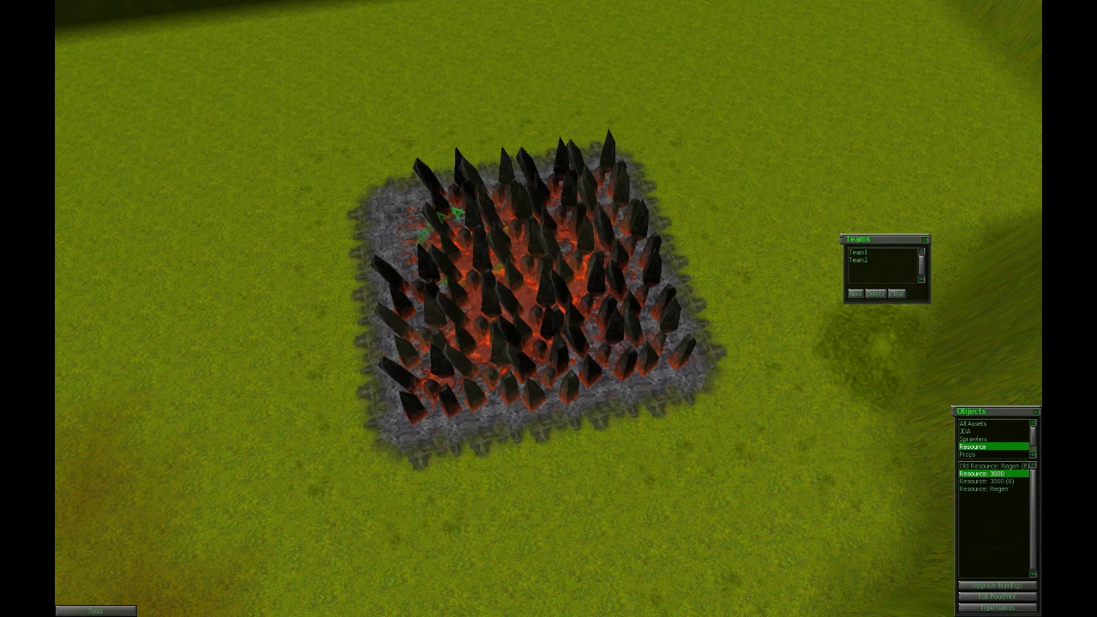
left_click(416, 226)
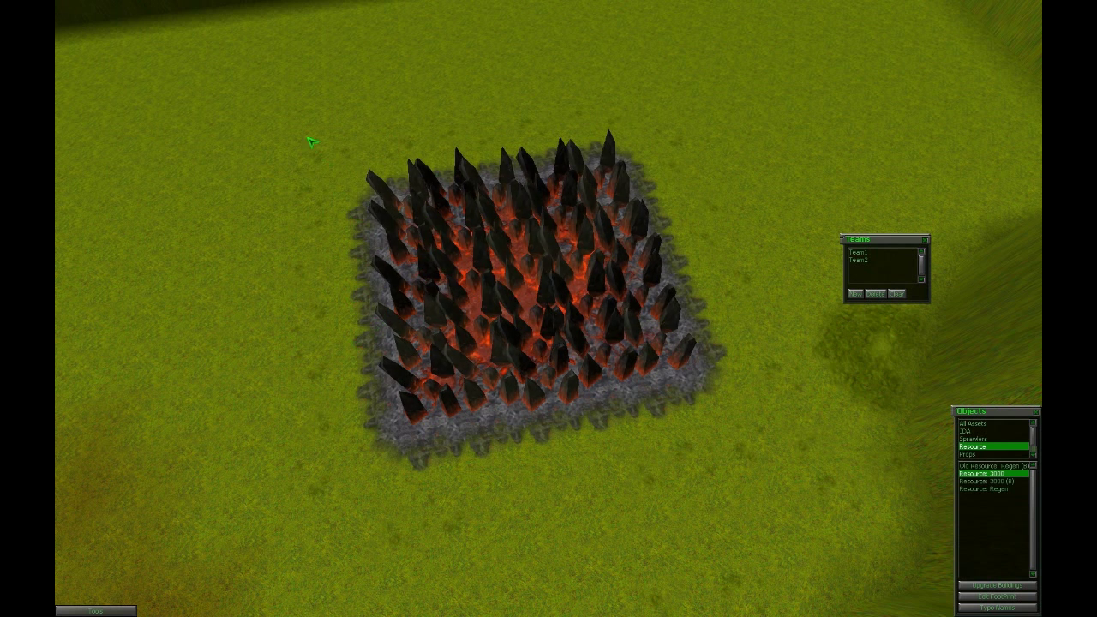
- Select the full set of deposits, including the added ones, zip them to the grid and clear the selection
left_click_drag(311, 140, 747, 477)
key("g")
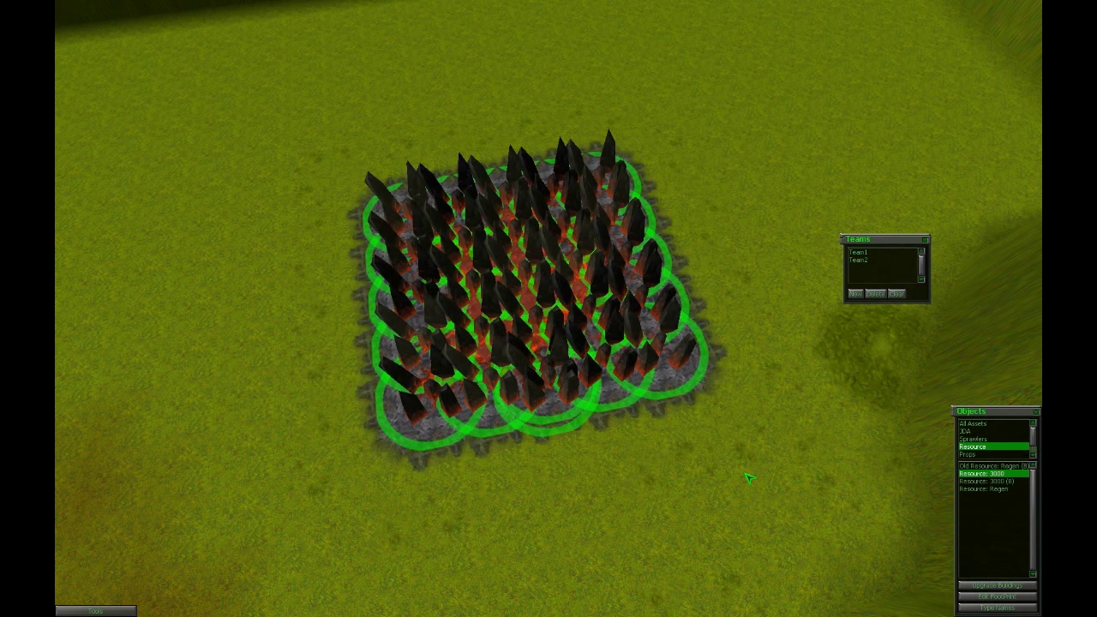
left_click(285, 443)
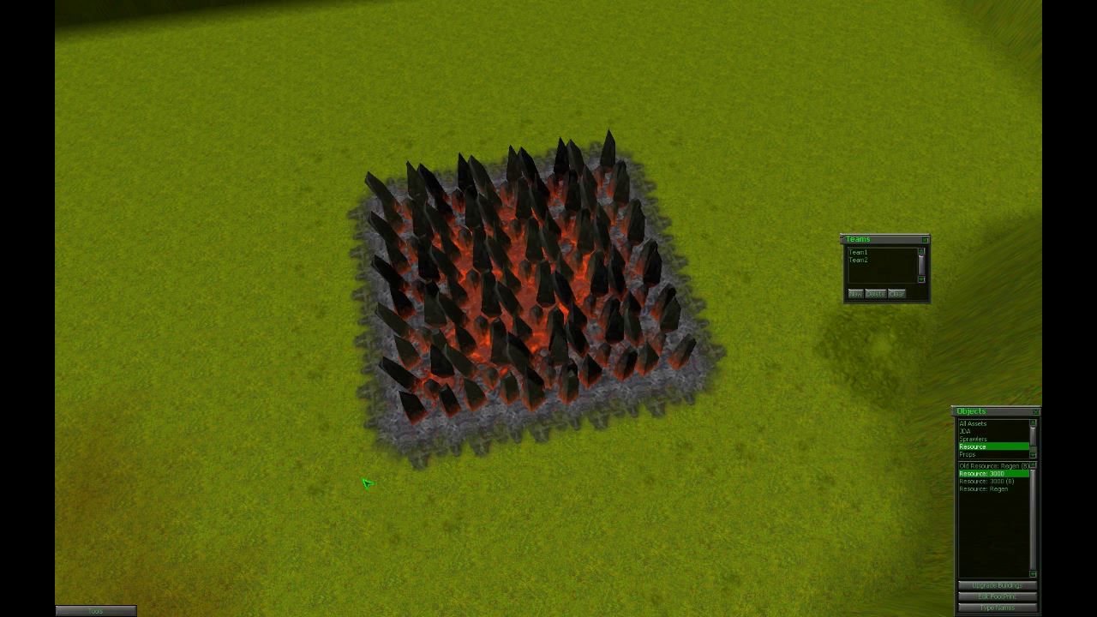
- Save the filled lava patch to My First Map - Tutorial and close the Mission Load Errors report
left_click(95, 611)
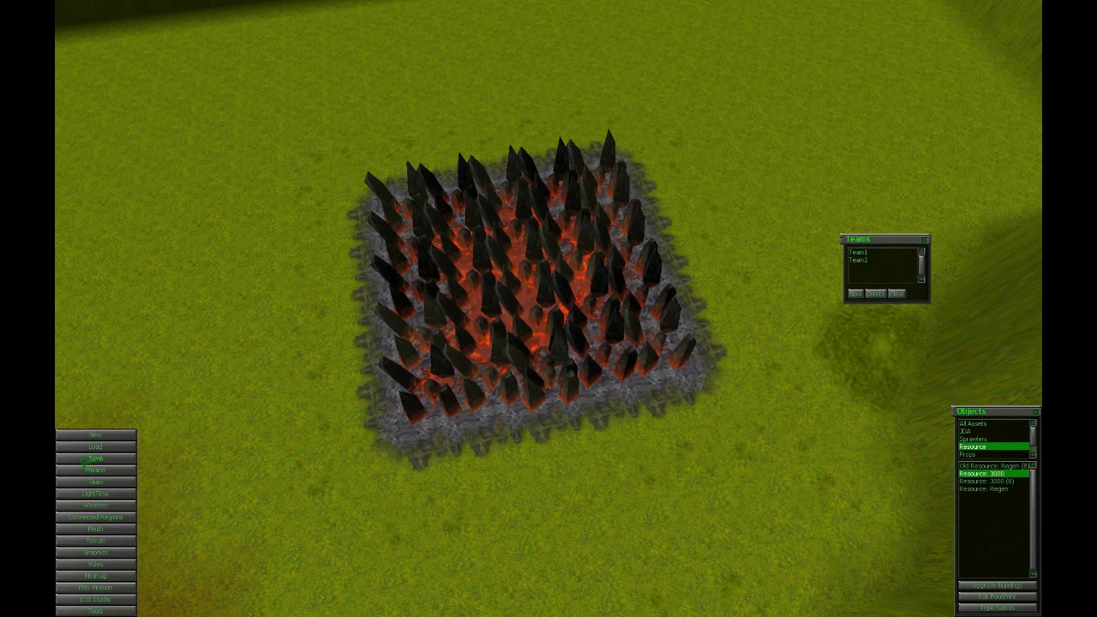
left_click(96, 458)
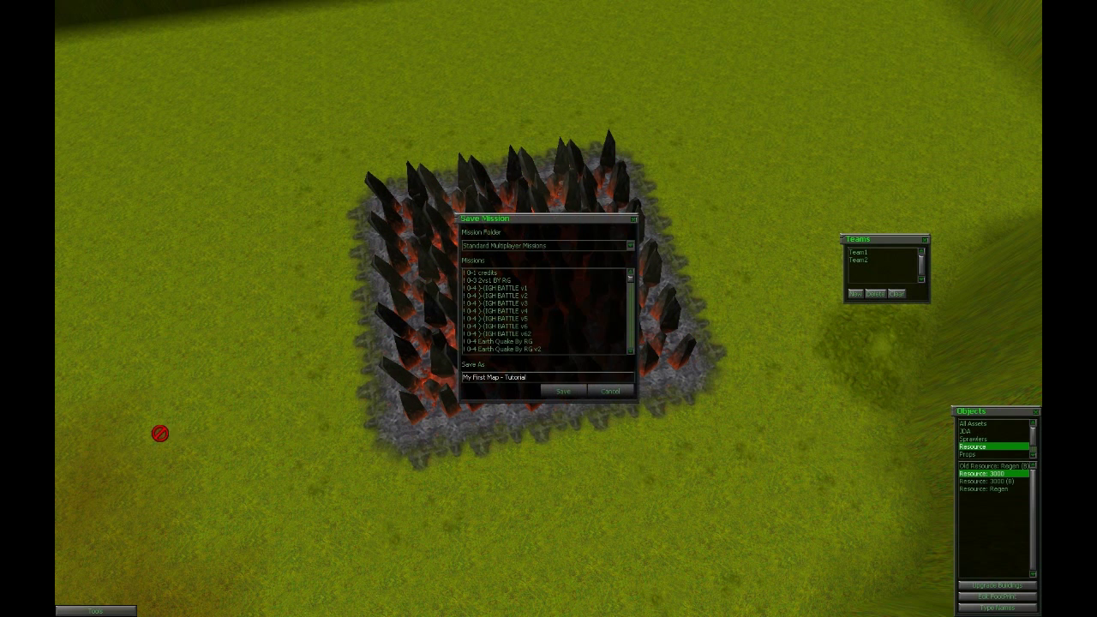
left_click(563, 392)
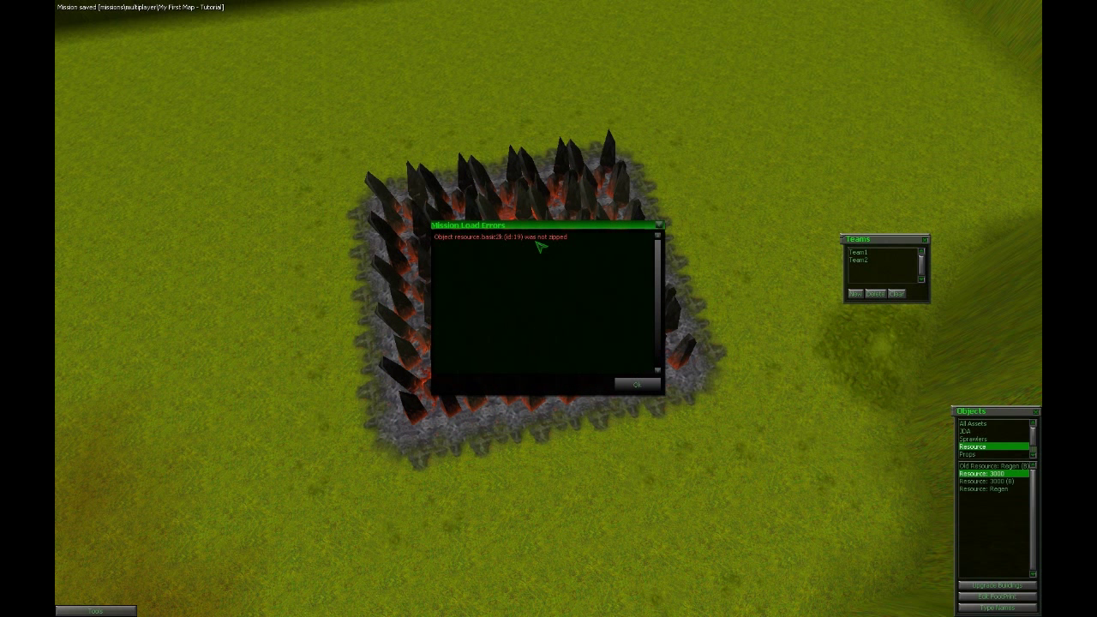
left_click(641, 386)
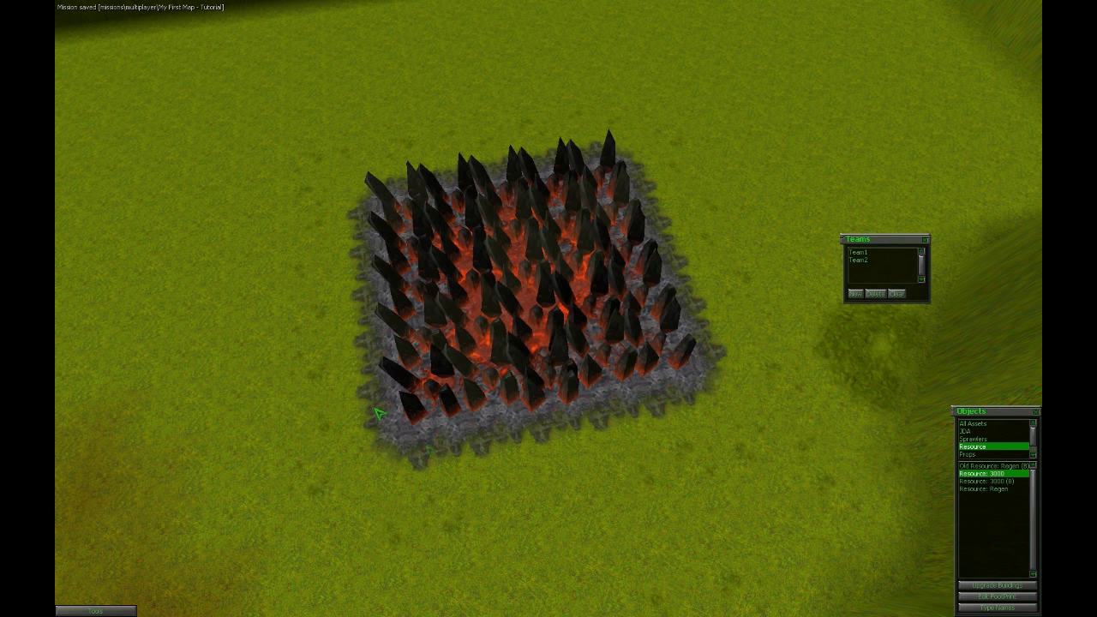
- Select the deposits on the lava patch to check for overlaps and delete the doubled deposit on the near edge
left_click_drag(310, 103, 886, 575)
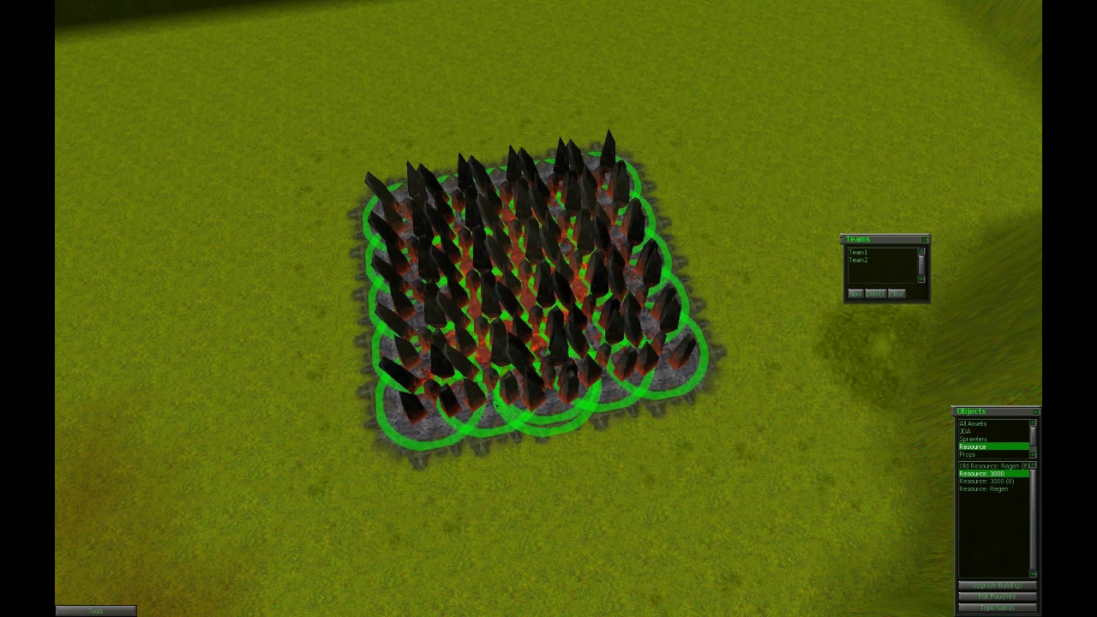
mouse_move(880, 242)
left_mouse_down()
mouse_move(548, 410)
mouse_move(531, 338)
mouse_move(568, 413)
mouse_move(576, 366)
mouse_move(874, 323)
left_mouse_up()
left_click(488, 378)
left_click_drag(470, 340, 630, 441)
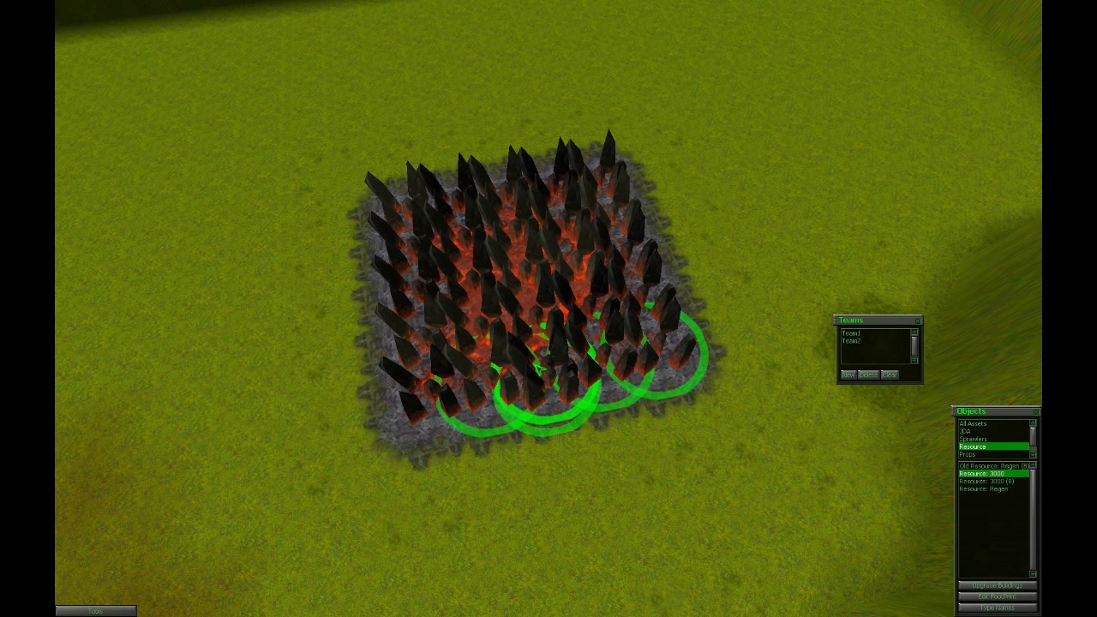
left_click(537, 417)
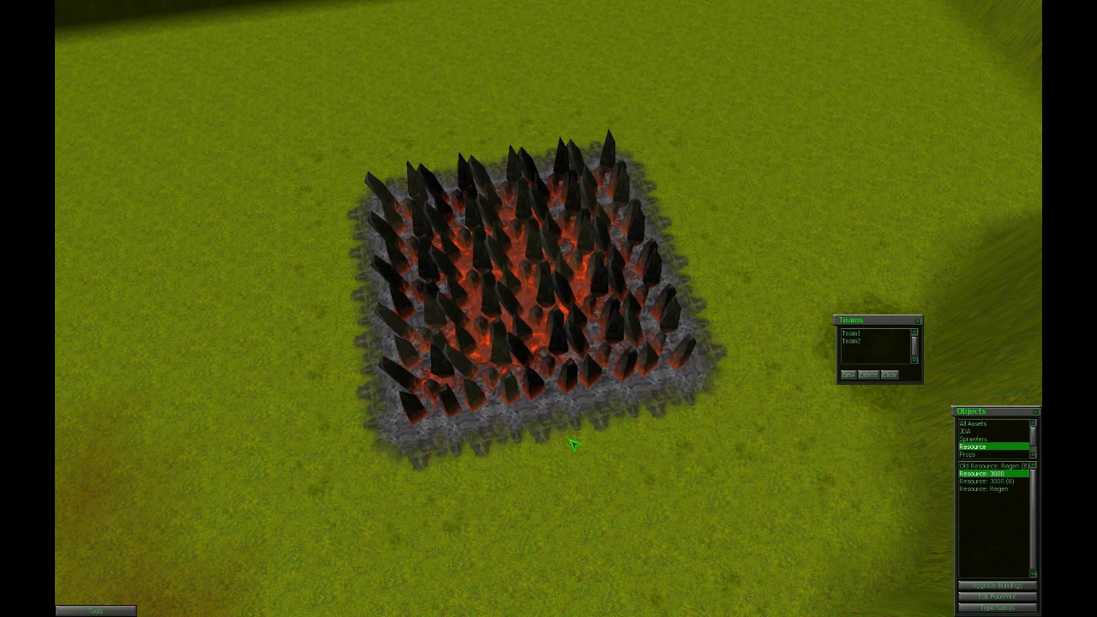
left_click_drag(405, 251, 721, 496)
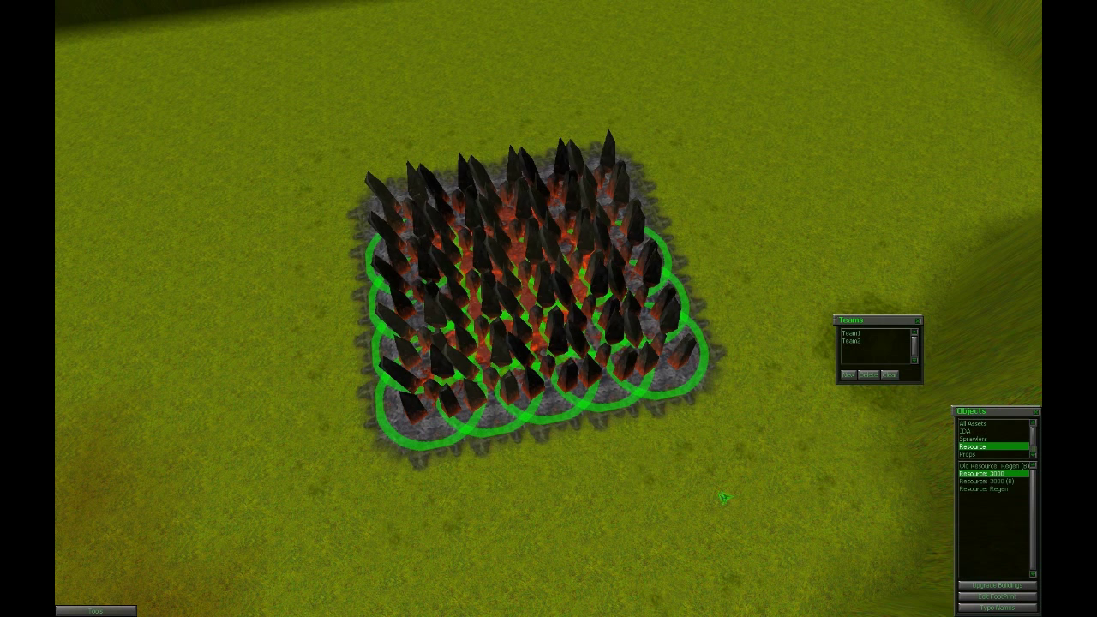
left_click(478, 460)
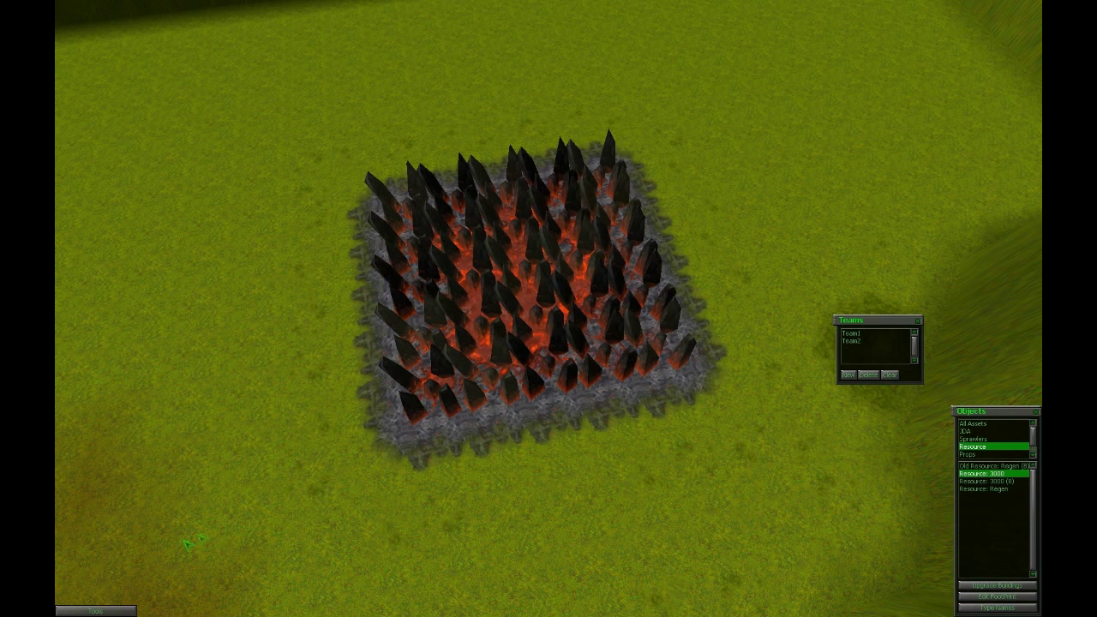
- Save the cleaned-up deposit patch to the My First Map - Tutorial mission
left_click(115, 611)
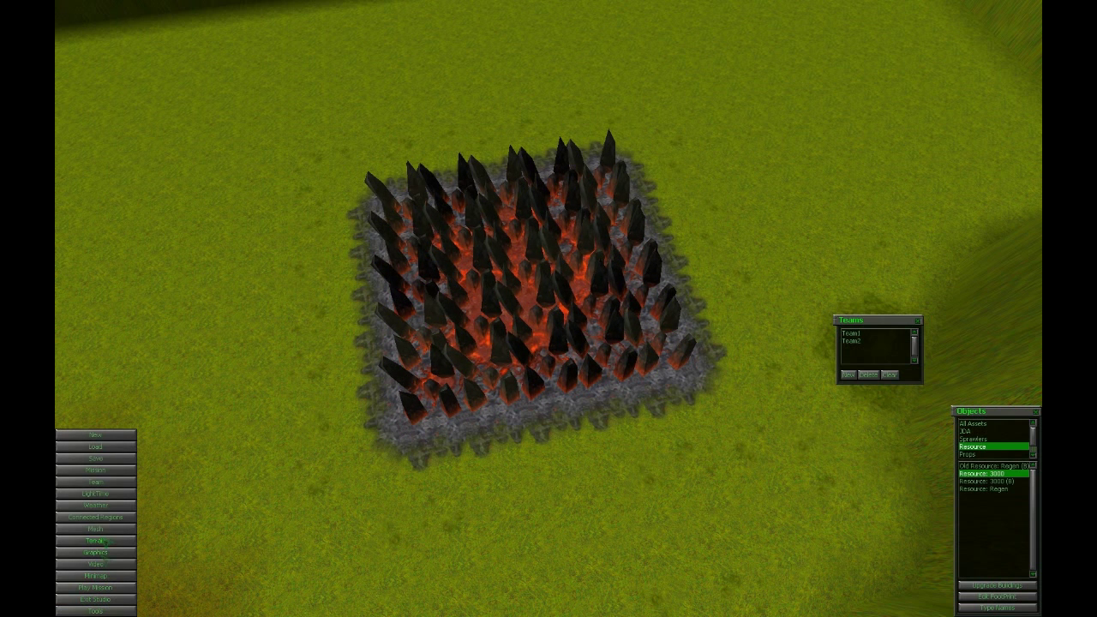
left_click(95, 460)
left_click(559, 391)
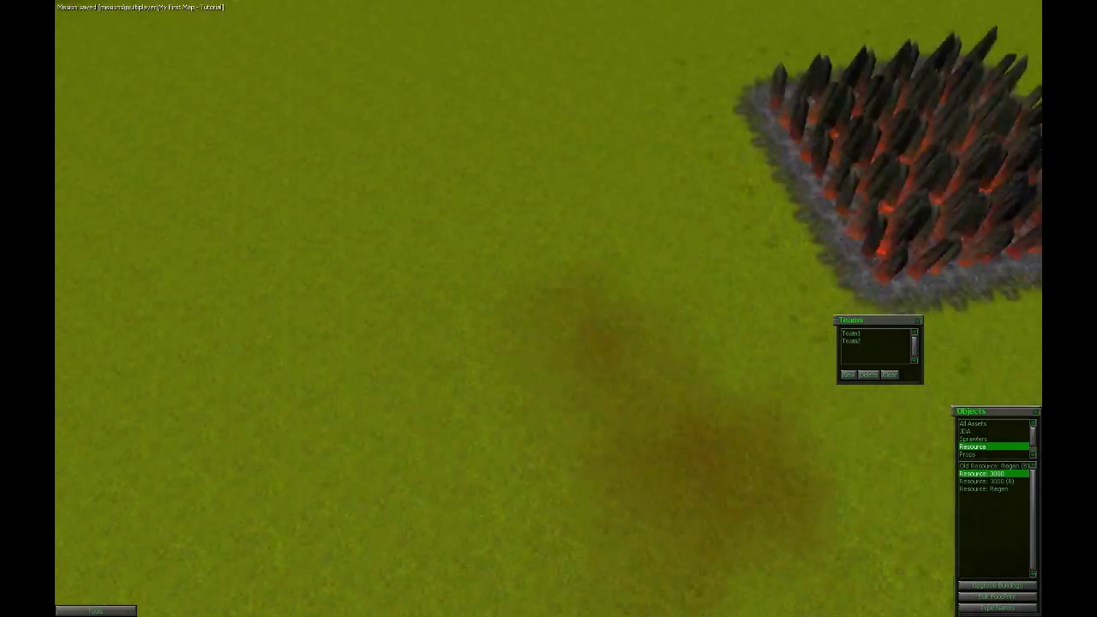
- Place six JDA Blackstar units on the open grass and save the mission as My First Map - Tutorial
mouse_move(377, 226)
middle_mouse_down()
mouse_move(355, 274)
mouse_move(343, 257)
mouse_move(377, 225)
middle_mouse_up()
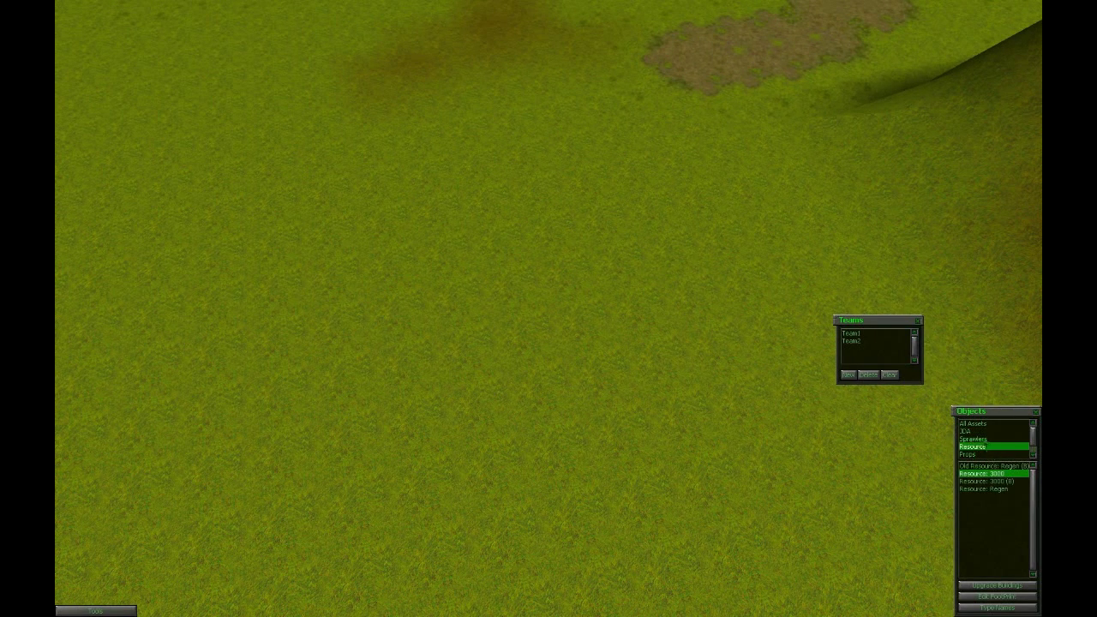
left_click(983, 433)
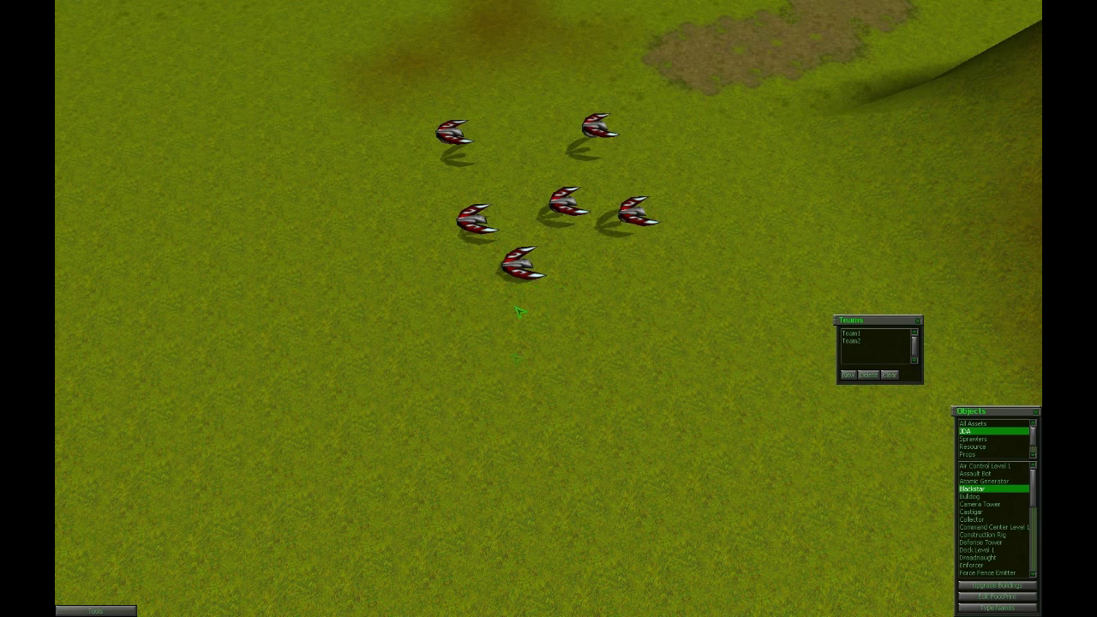
left_click(75, 612)
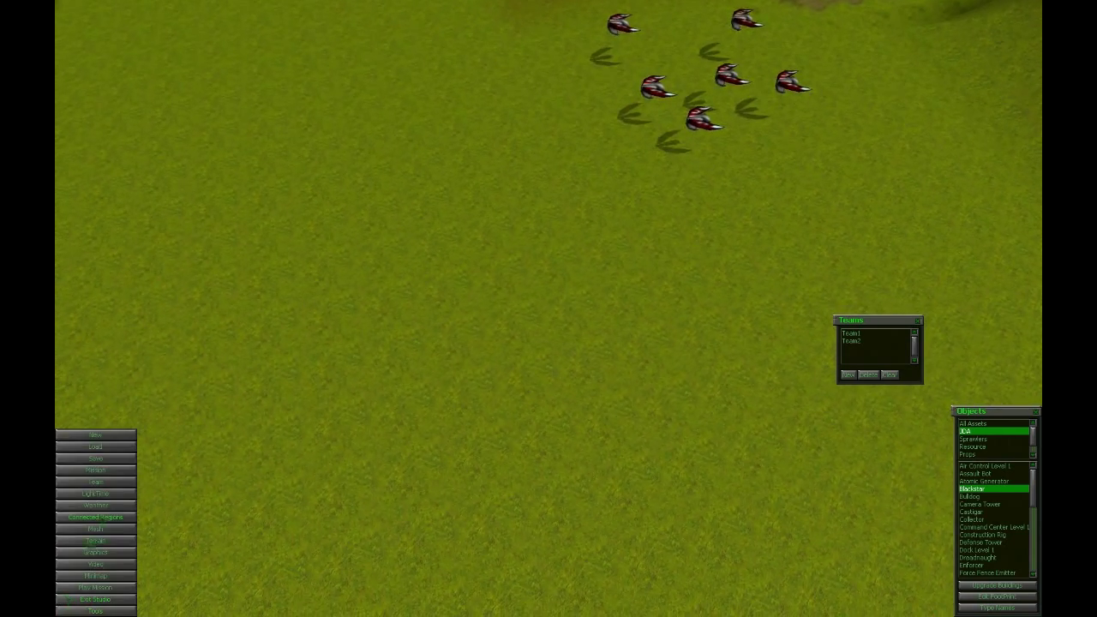
left_click(99, 459)
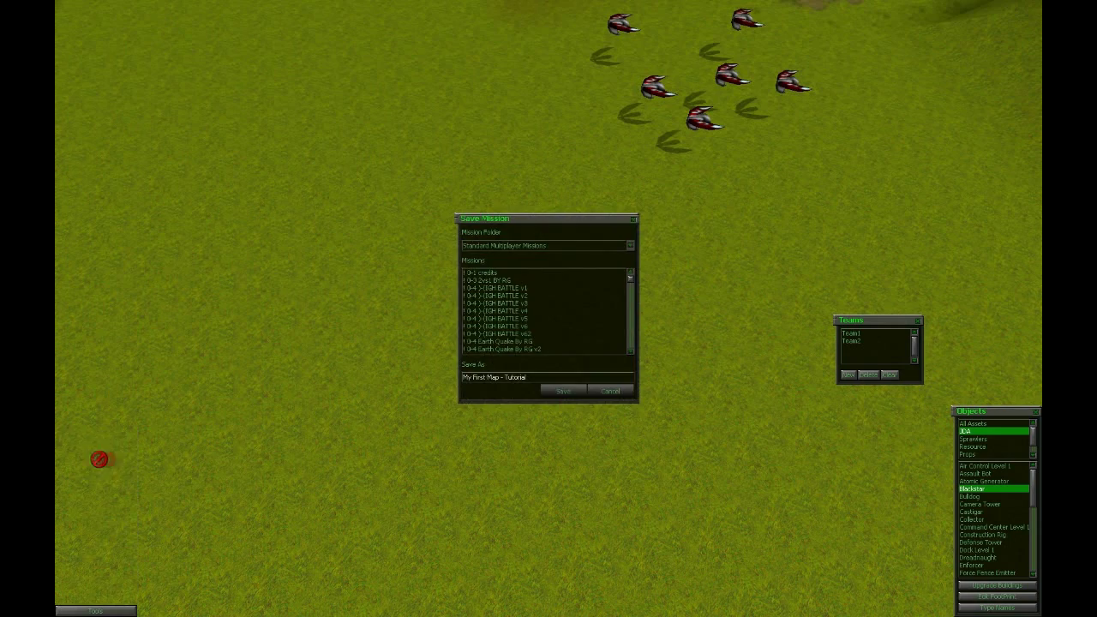
left_click(561, 391)
- Select the six Blackstar units on the grass and delete them
middle_click_drag(344, 392, 348, 200)
left_click_drag(261, 56, 572, 289)
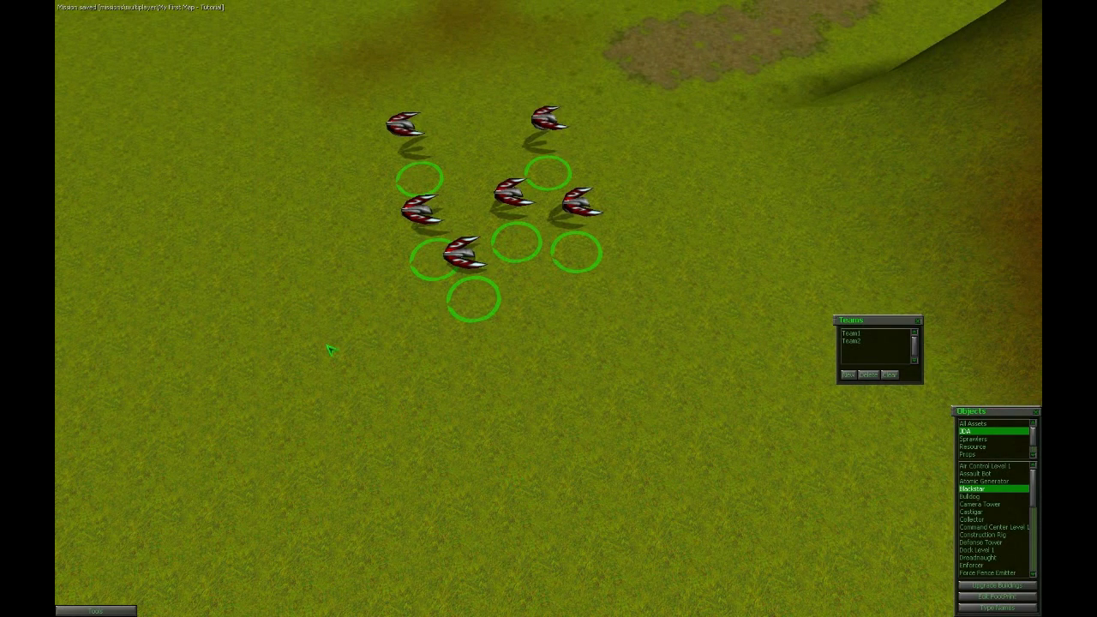
key("Delete")
- Fill the remaining empty lava patches across the map with Resource: 3000 deposits
middle_click_drag(479, 284, 621, 129)
mouse_move(441, 356)
middle_mouse_down()
mouse_move(442, 231)
mouse_move(442, 355)
middle_mouse_up()
scroll(442, 356, "down", 4)
middle_click_drag(541, 409, 639, 386)
middle_click_drag(840, 520, 840, 463)
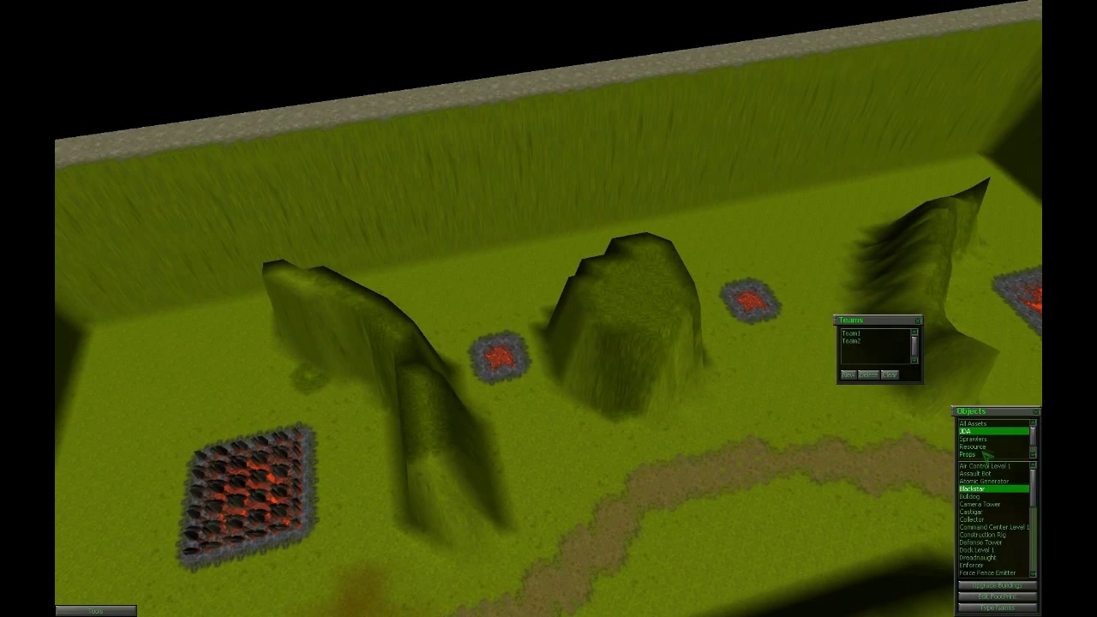
left_click(983, 448)
middle_click_drag(798, 527, 798, 476)
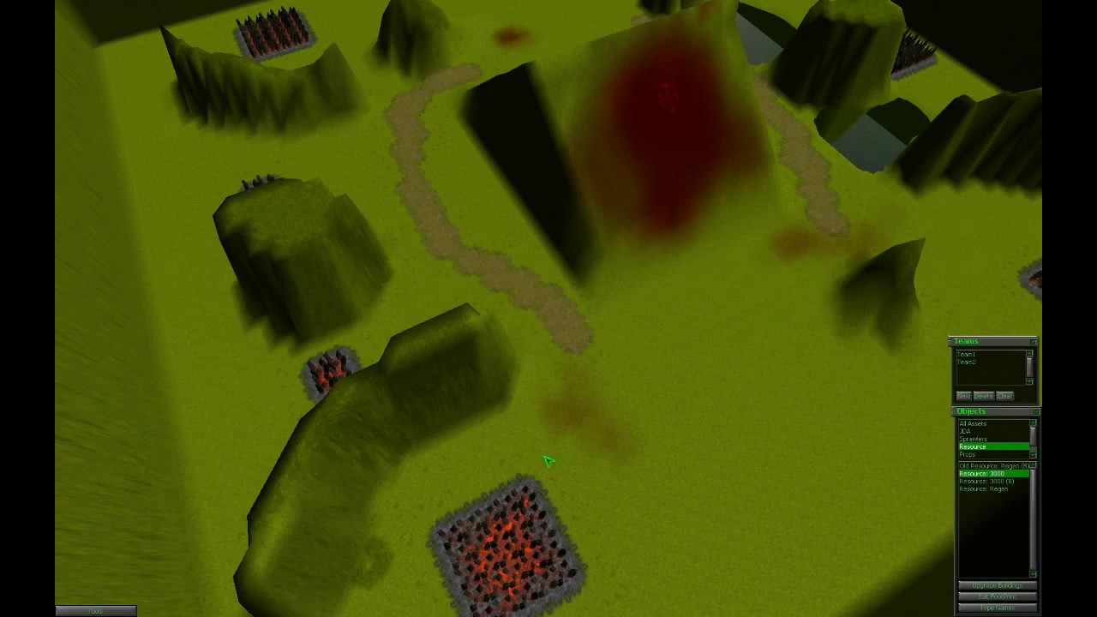
middle_click_drag(547, 460, 503, 492)
middle_click_drag(732, 466, 467, 486)
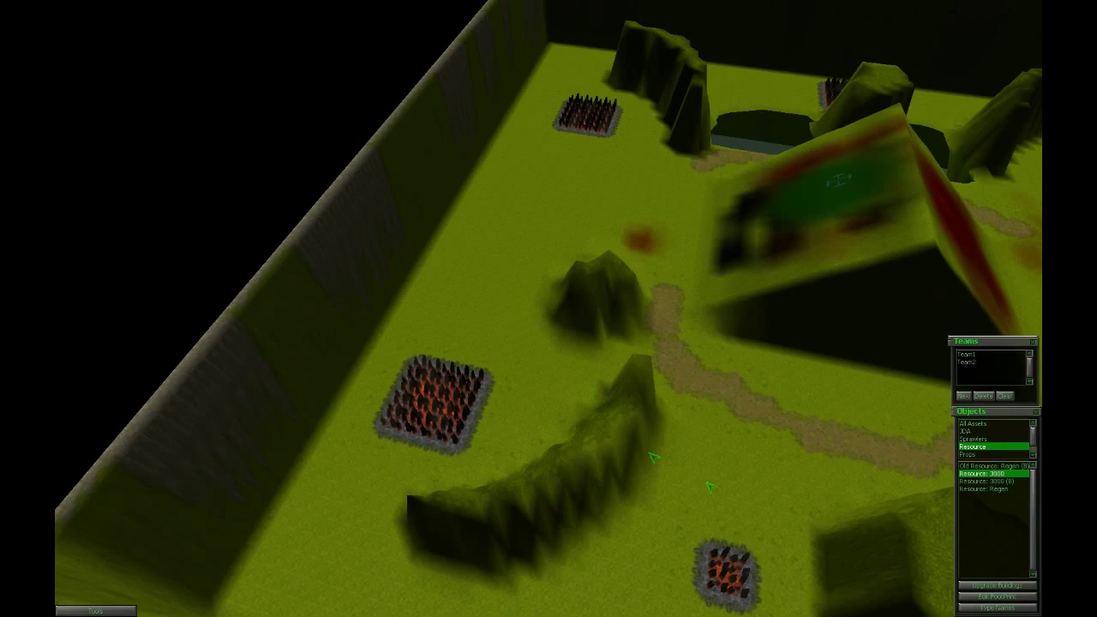
mouse_move(711, 486)
middle_mouse_down()
mouse_move(711, 514)
mouse_move(737, 497)
mouse_move(711, 487)
middle_mouse_up()
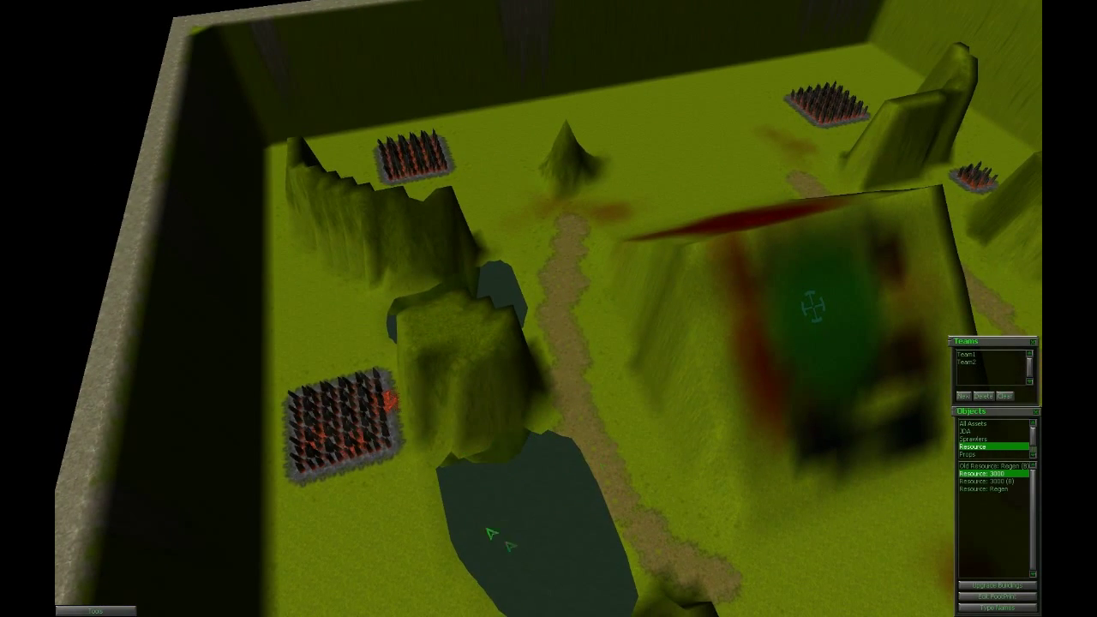
middle_click_drag(477, 268, 540, 369)
middle_click_drag(467, 377, 460, 427)
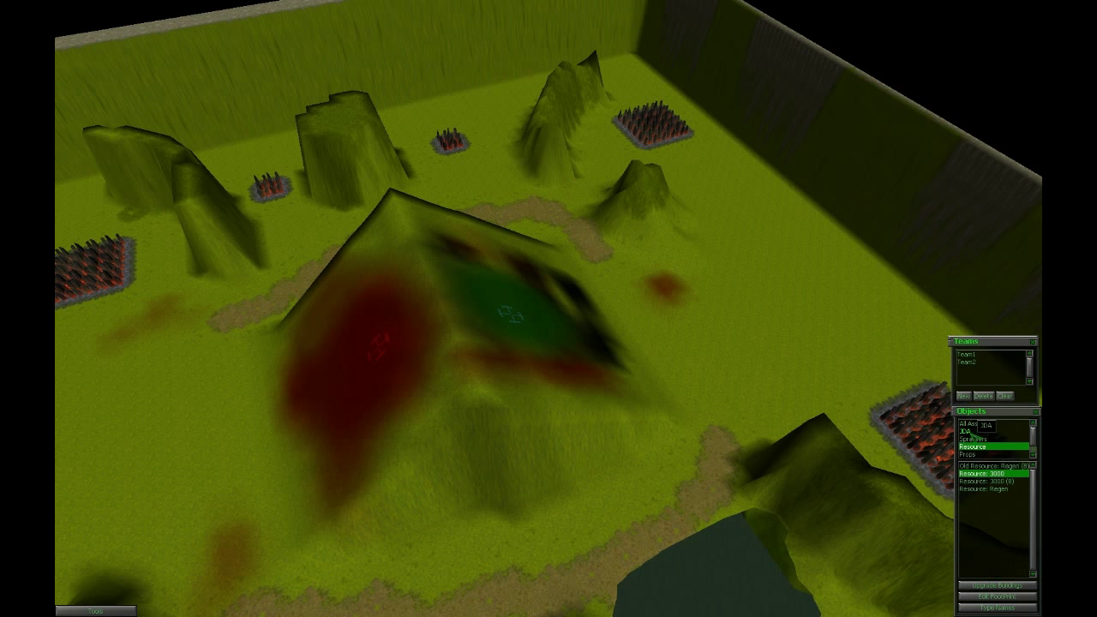
- Show the map overview and line up six JDA Castigar units each for Team1 and Team2 on opposite sides of the central hill
left_click(973, 432)
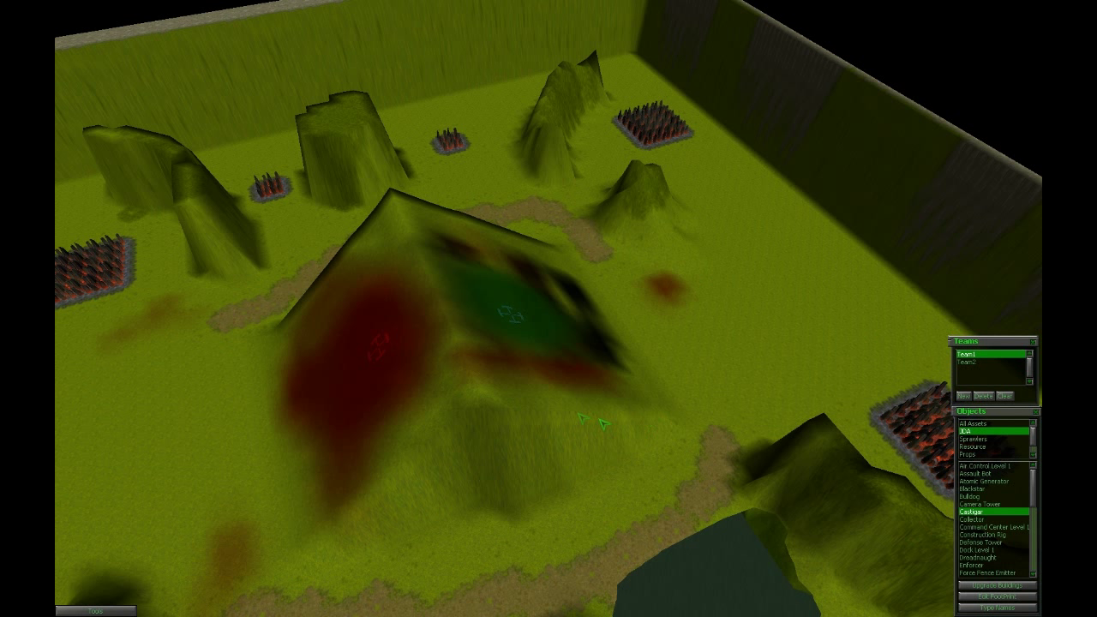
key("m")
left_click(104, 91)
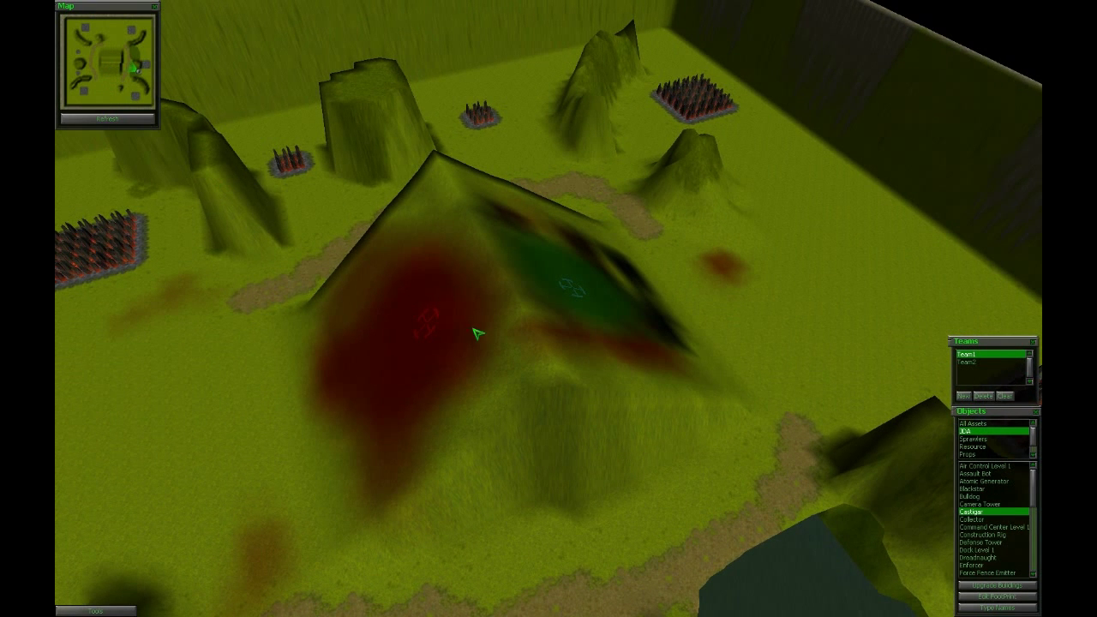
right_click_drag(686, 477, 720, 443)
middle_click_drag(720, 443, 823, 444)
middle_click_drag(549, 360, 686, 360)
mouse_move(686, 360)
right_mouse_down()
mouse_move(677, 412)
mouse_move(651, 420)
right_mouse_up()
middle_click_drag(549, 360, 746, 348)
right_click_drag(488, 371, 500, 370)
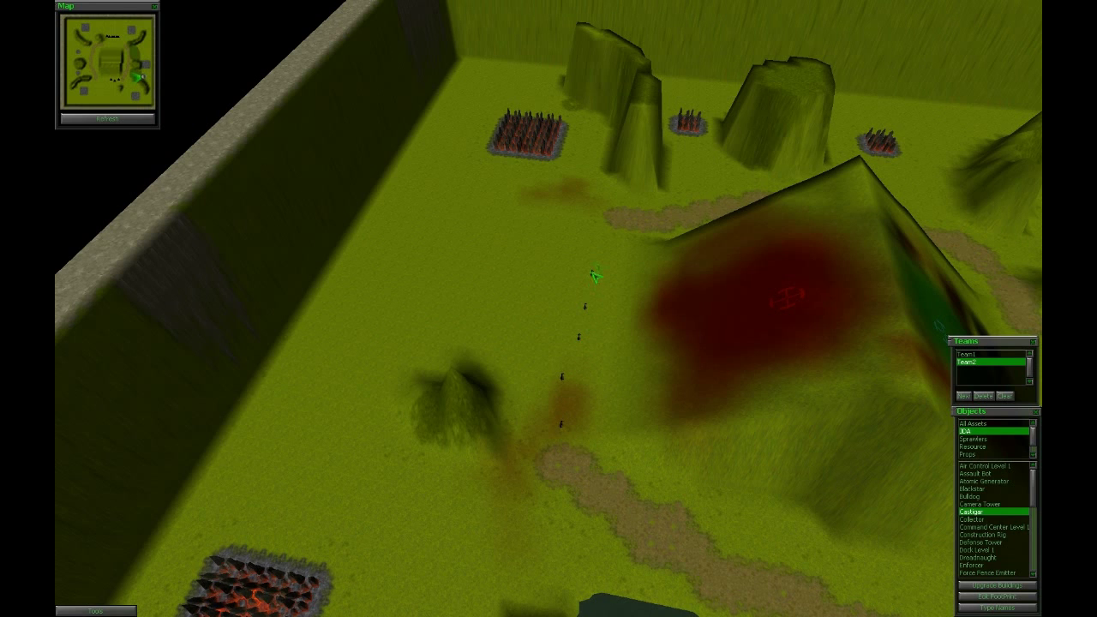
middle_click_drag(583, 391, 548, 437)
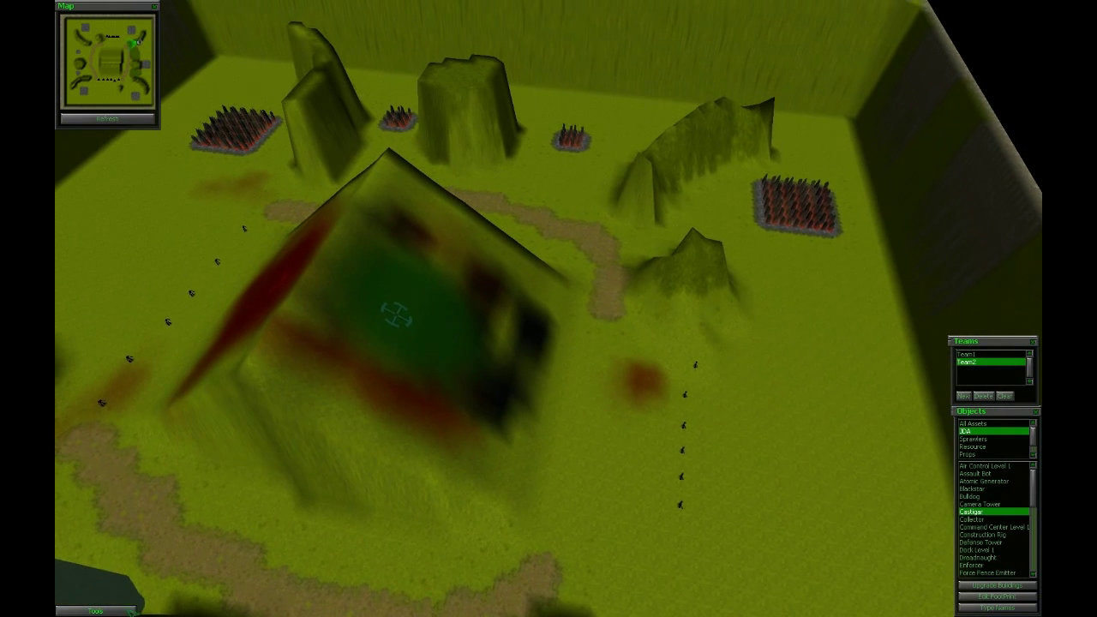
- Save the mission with both teams' Castigar units as My First Map - Tutorial
left_click(85, 612)
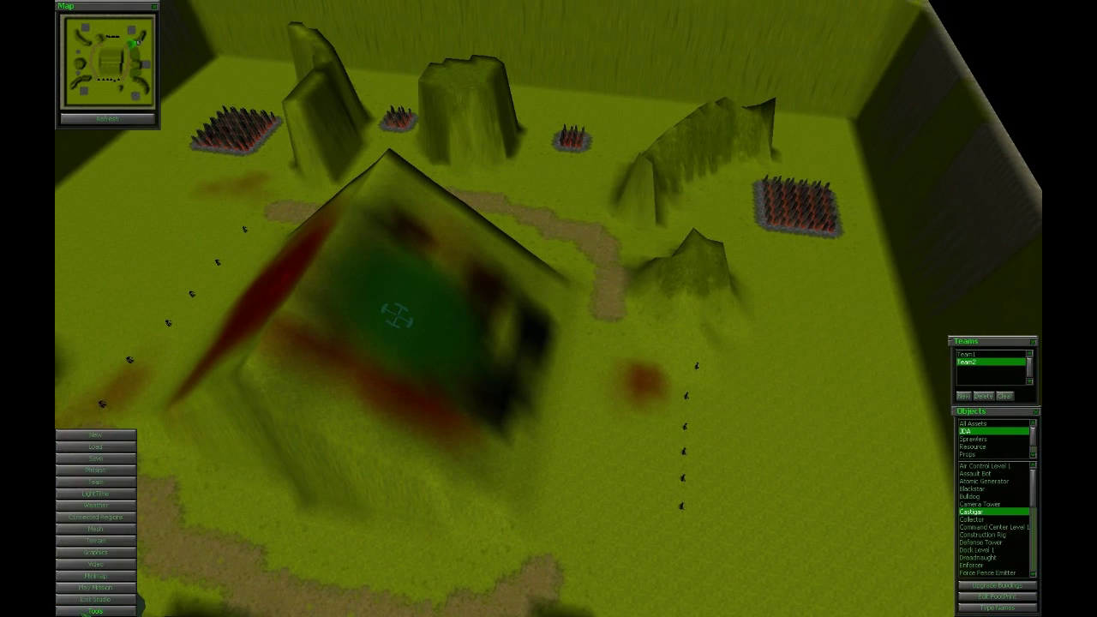
left_click(97, 459)
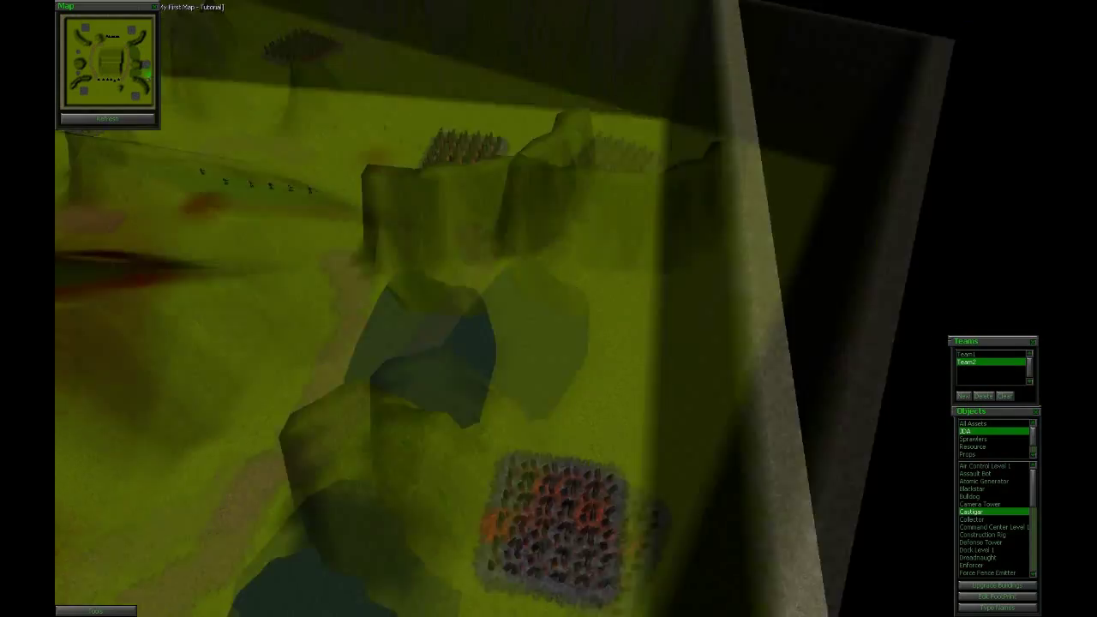
middle_click_drag(476, 420, 379, 426)
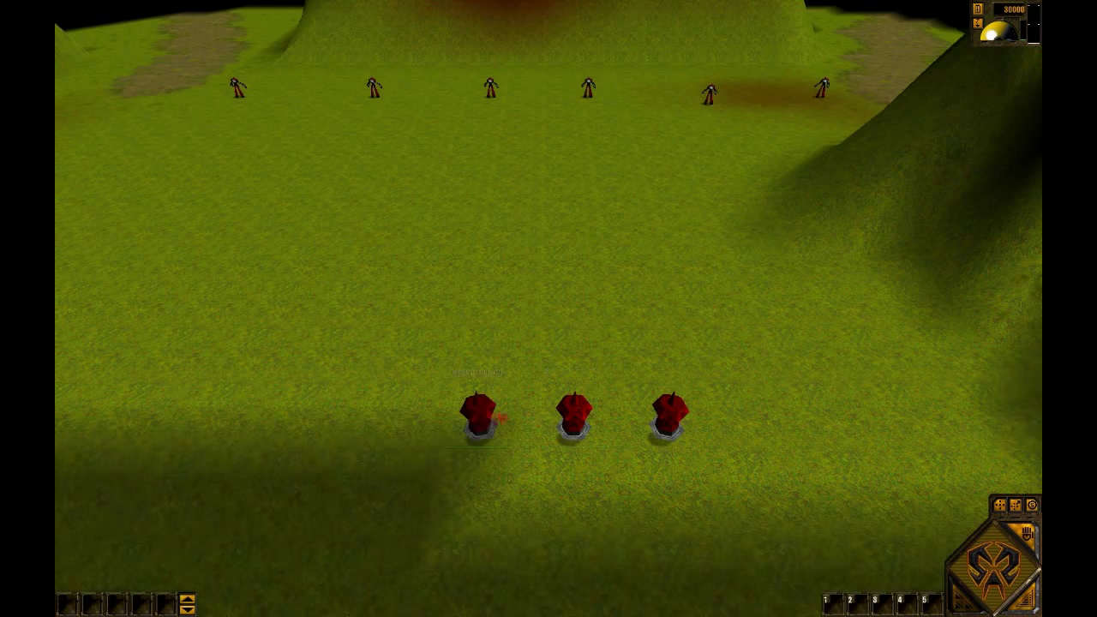
- In the running game, order one construction rig to build a Command Center Level 1 and the other two to build Solar Arrays
left_click(483, 414)
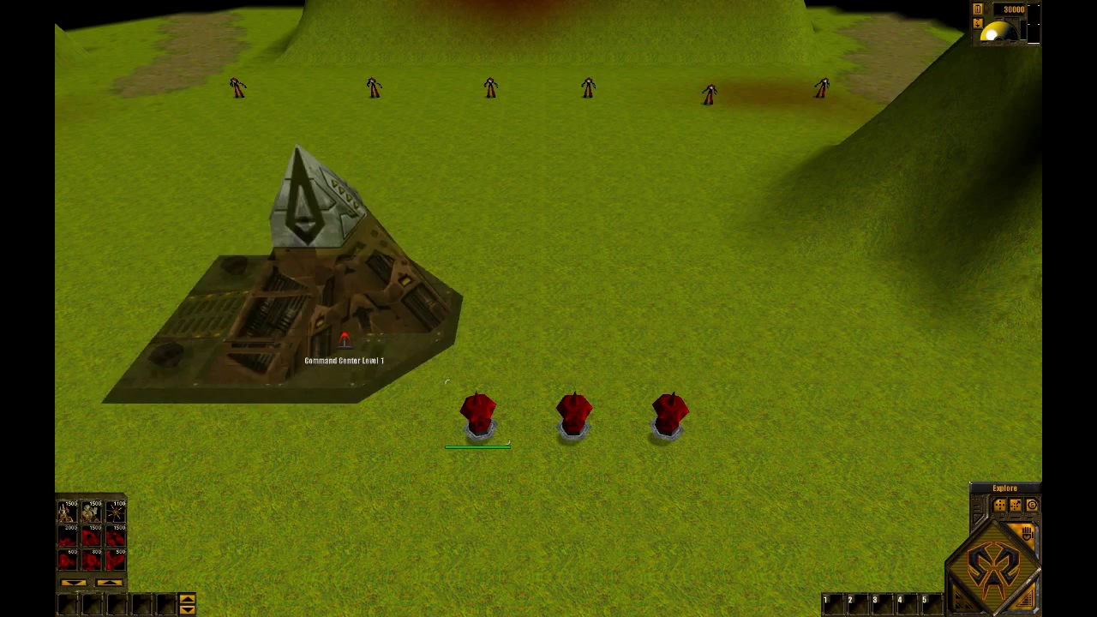
left_click(542, 383)
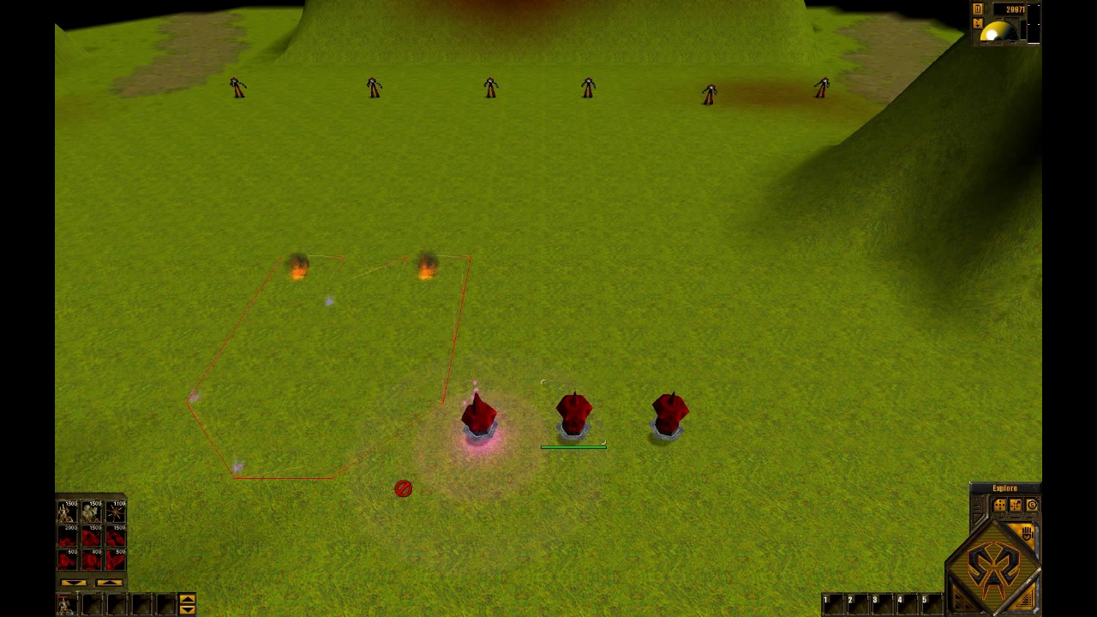
left_click(115, 513)
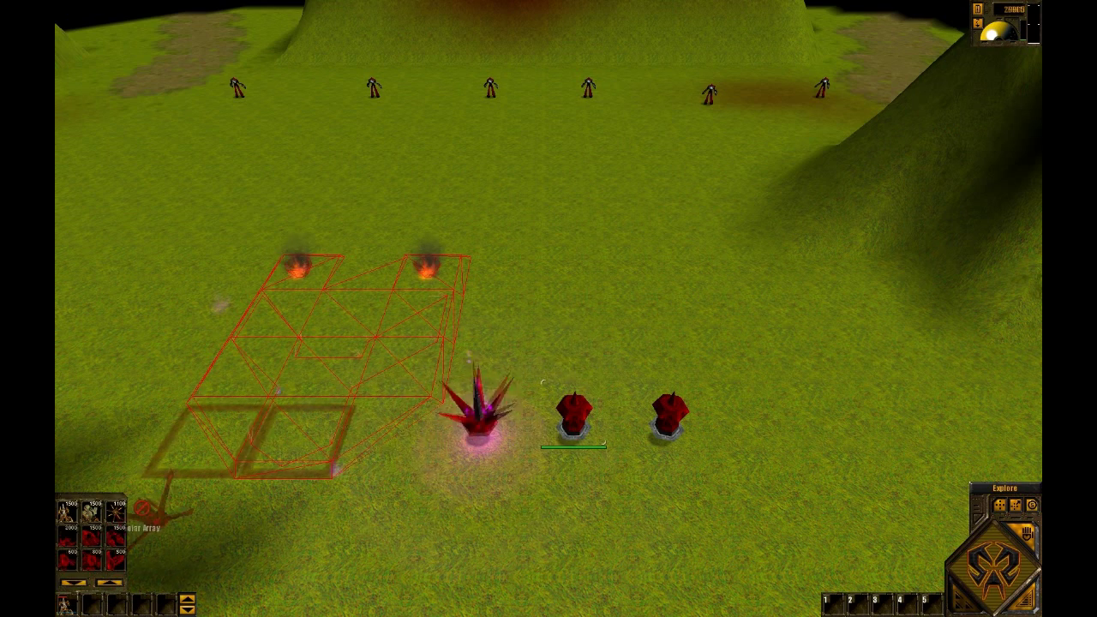
left_click(542, 367)
left_click(671, 416)
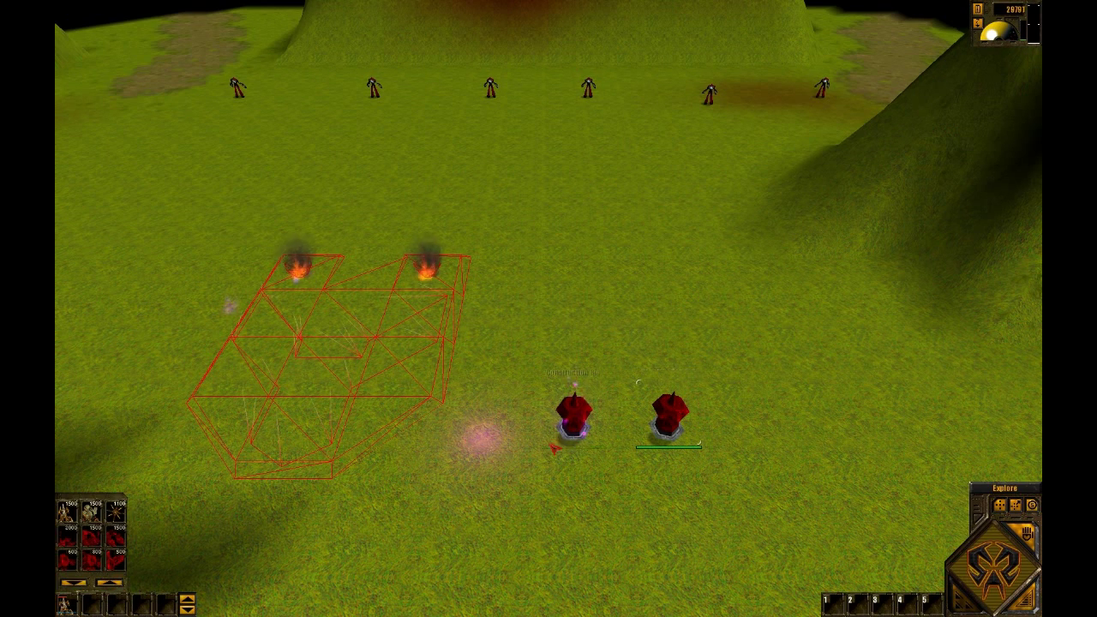
left_click(116, 512)
left_click(588, 361)
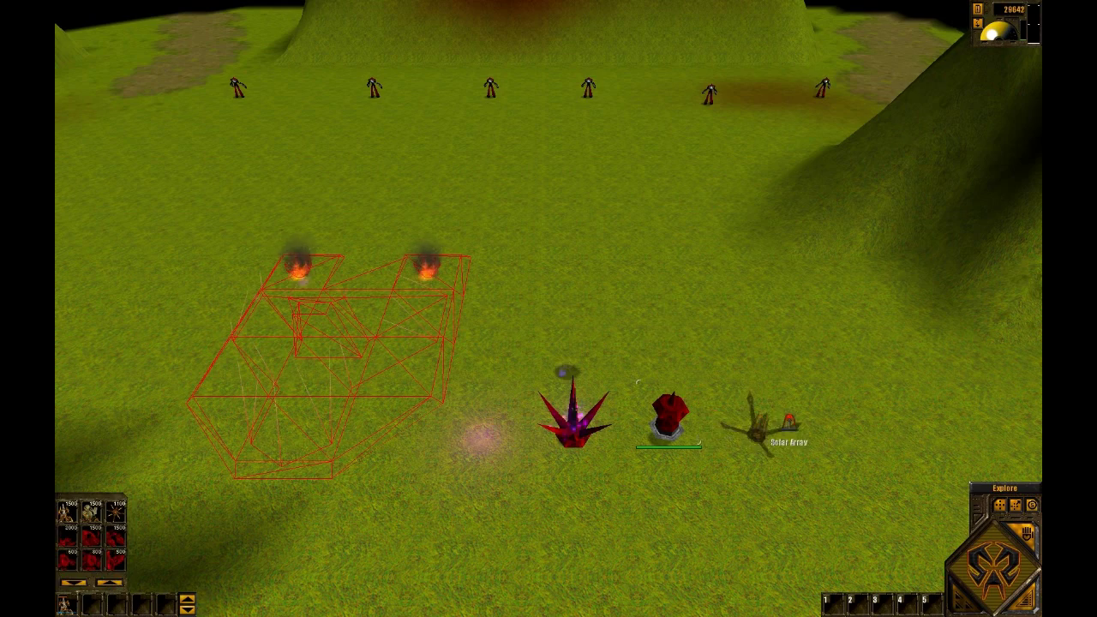
right_click(678, 349)
- Select all six Castigar units, assign them to squad 1 and view the deposits across the map
middle_click_drag(678, 350, 649, 311)
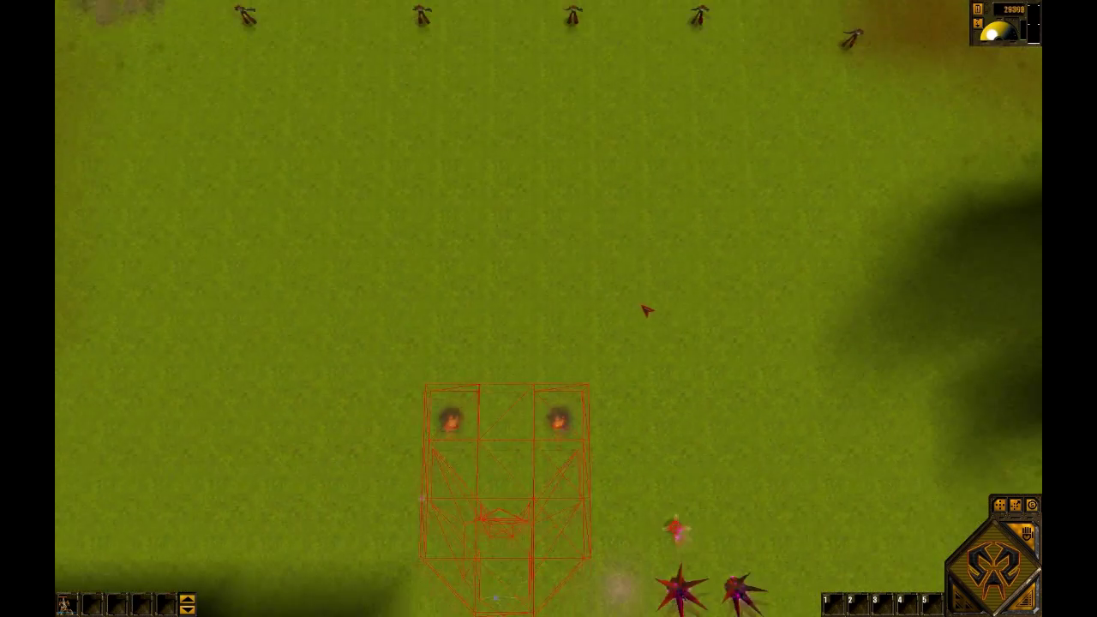
middle_click_drag(554, 314, 554, 314)
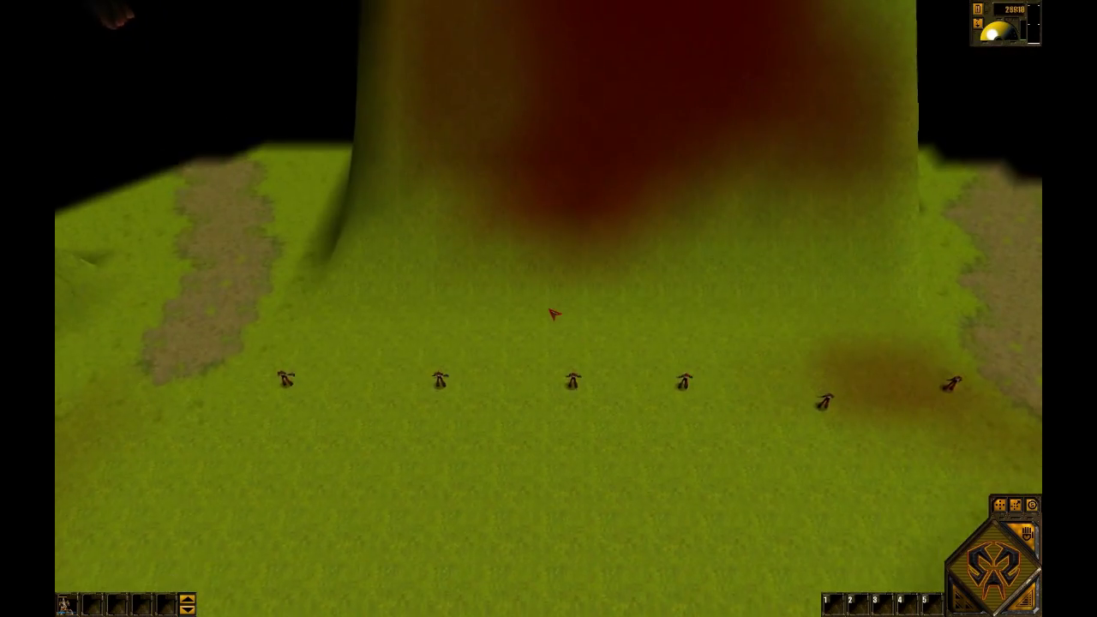
double_click(291, 377)
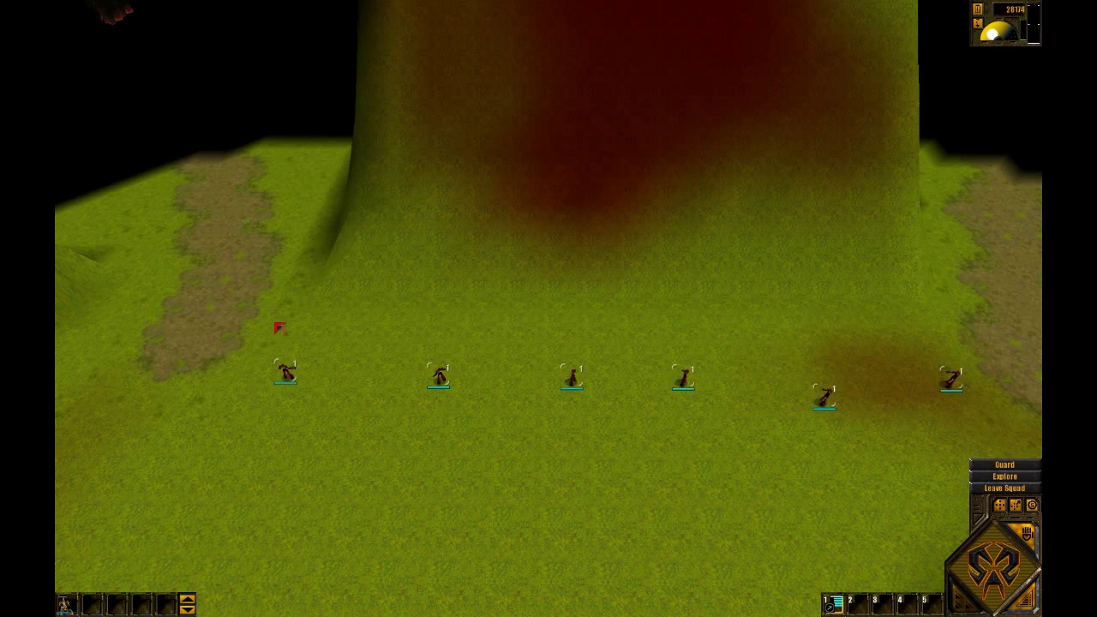
scroll(549, 309, "down", 5)
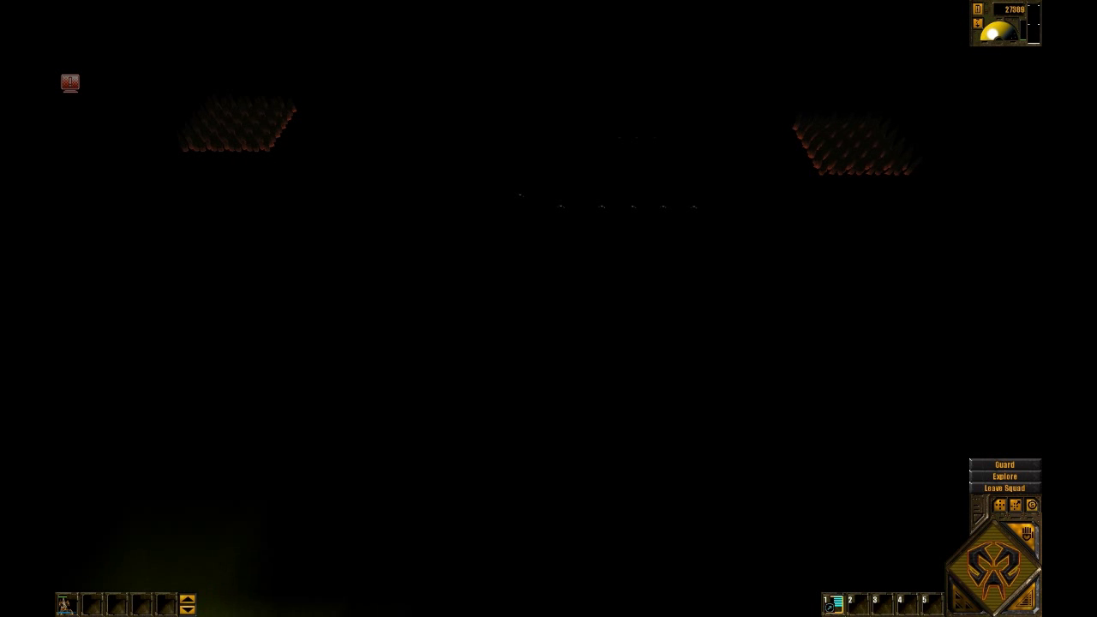
right_click_drag(386, 549, 409, 489)
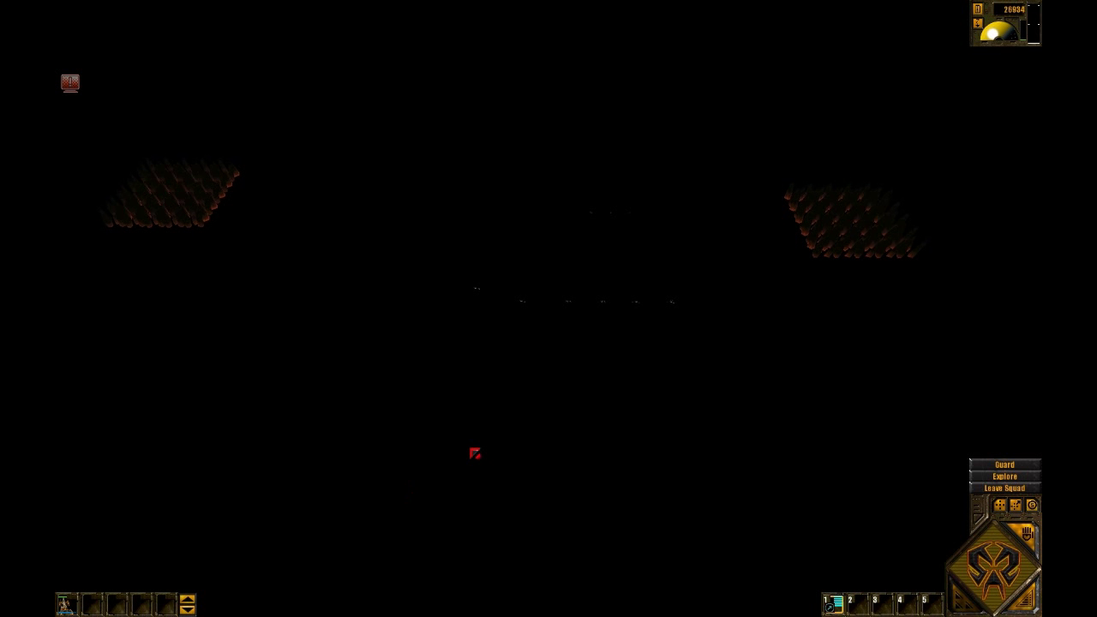